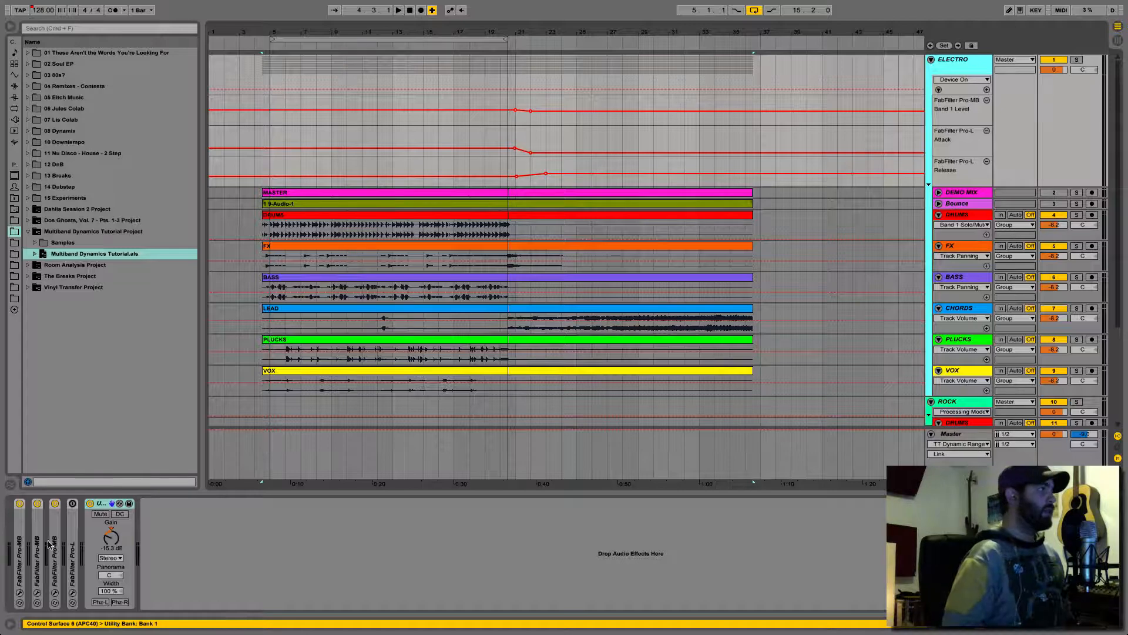
# Switch on and open the FabFilter Pro-L limiter on the ELECTRO group, and choose the Punchy limiting style.
pyautogui.click(73, 593)
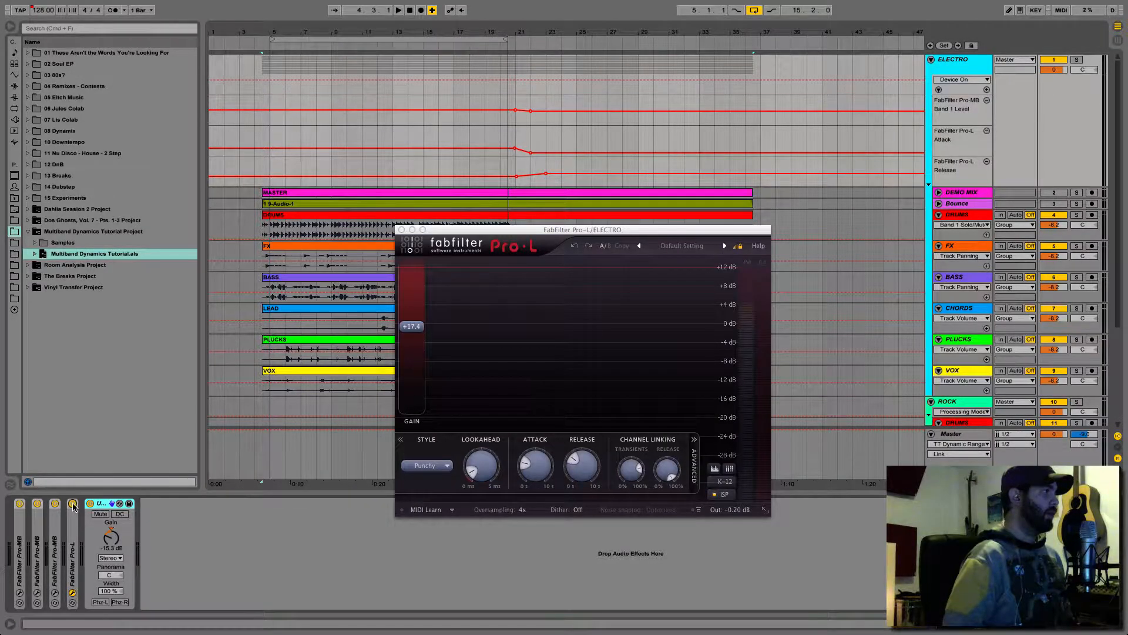
pyautogui.moveTo(450, 231); pyautogui.dragTo(450, 109)
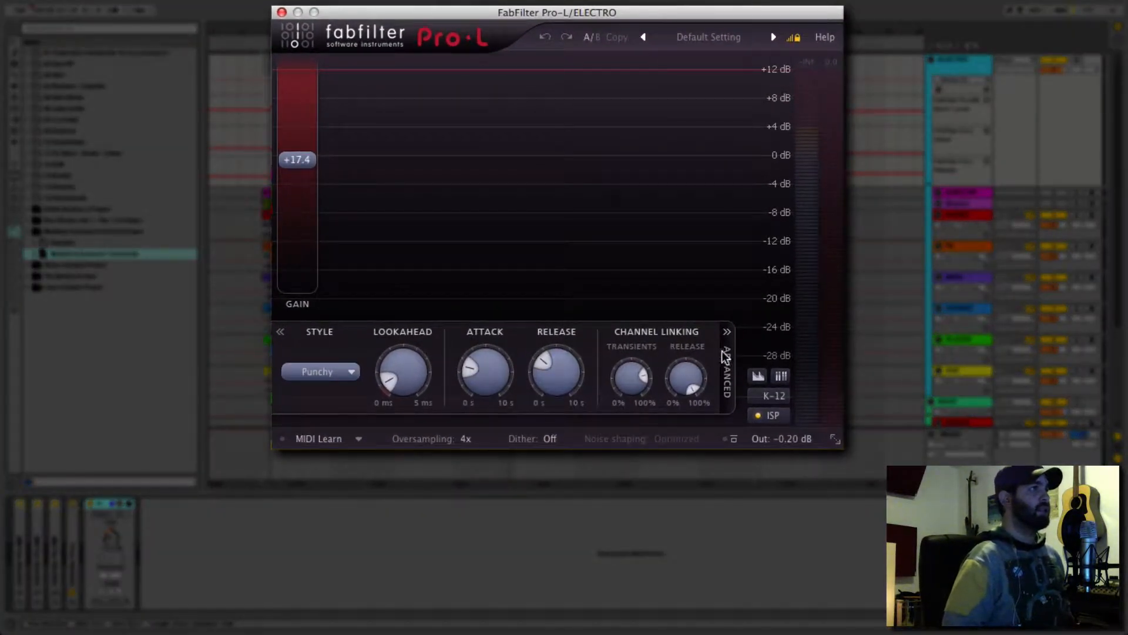
pyautogui.moveTo(396, 374)
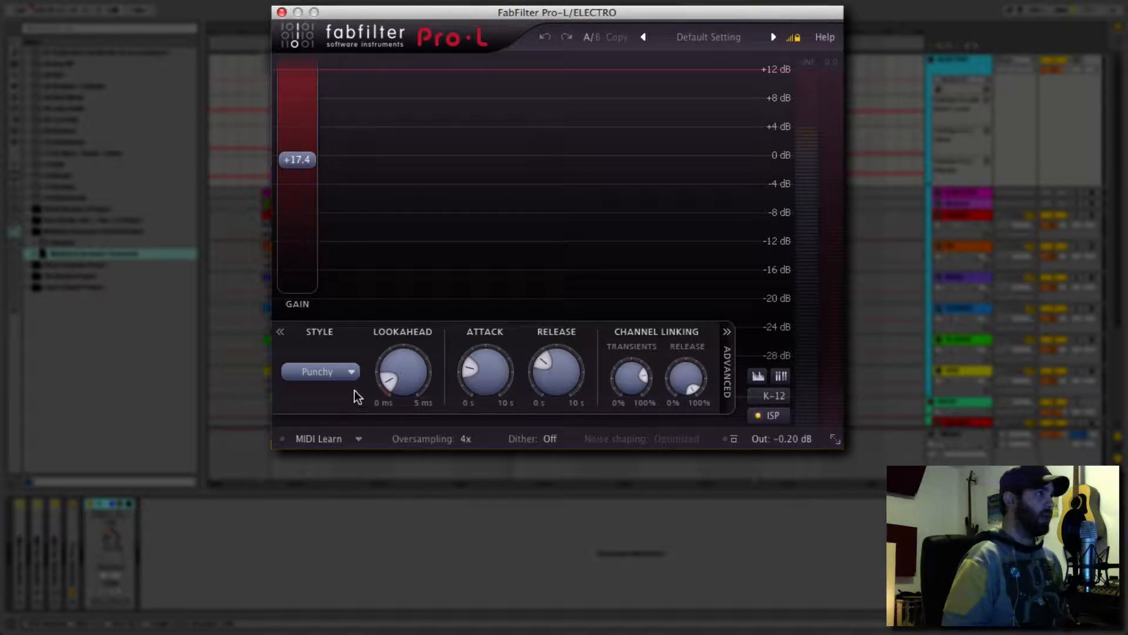
pyautogui.click(336, 372)
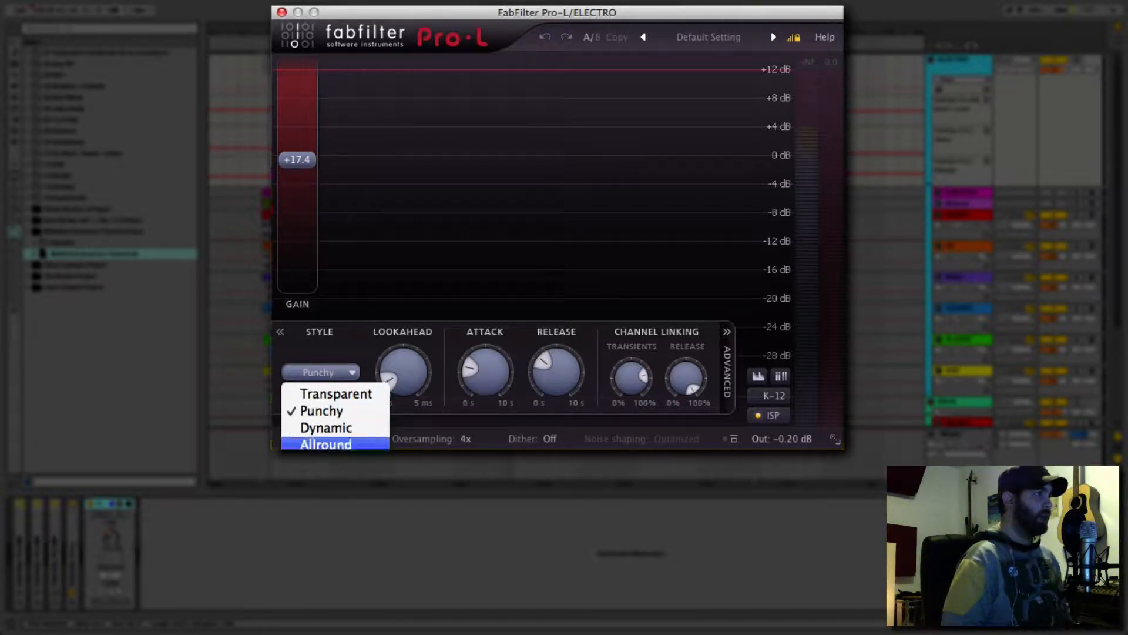
pyautogui.click(352, 410)
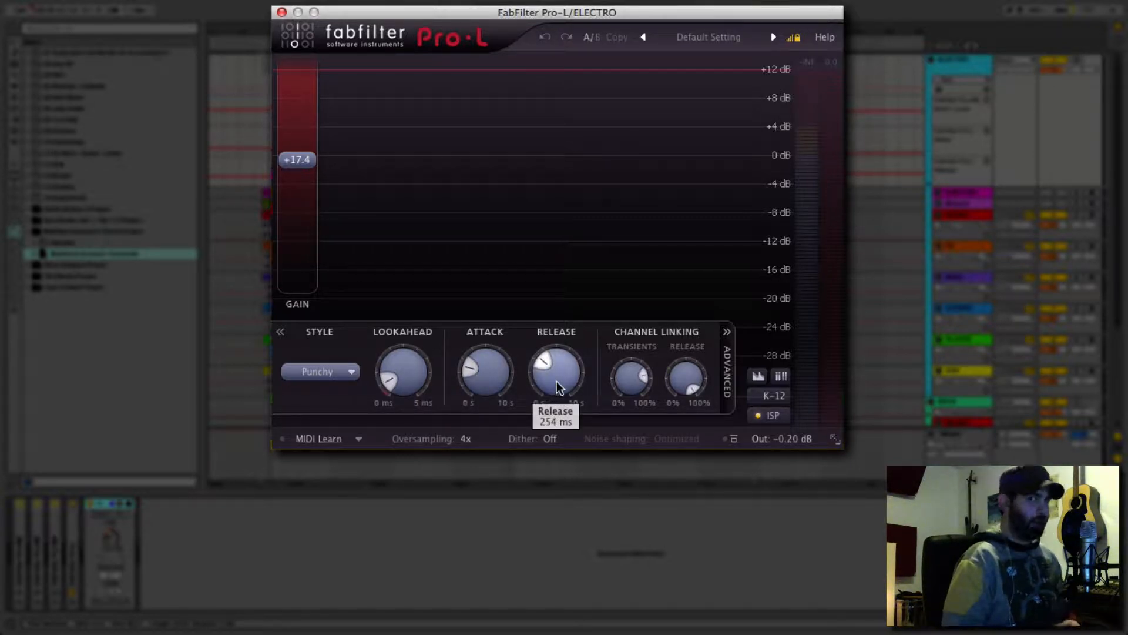
# Examine the limiter's release, attack, transient channel linking, ISP and output level settings.
pyautogui.moveTo(558, 387)
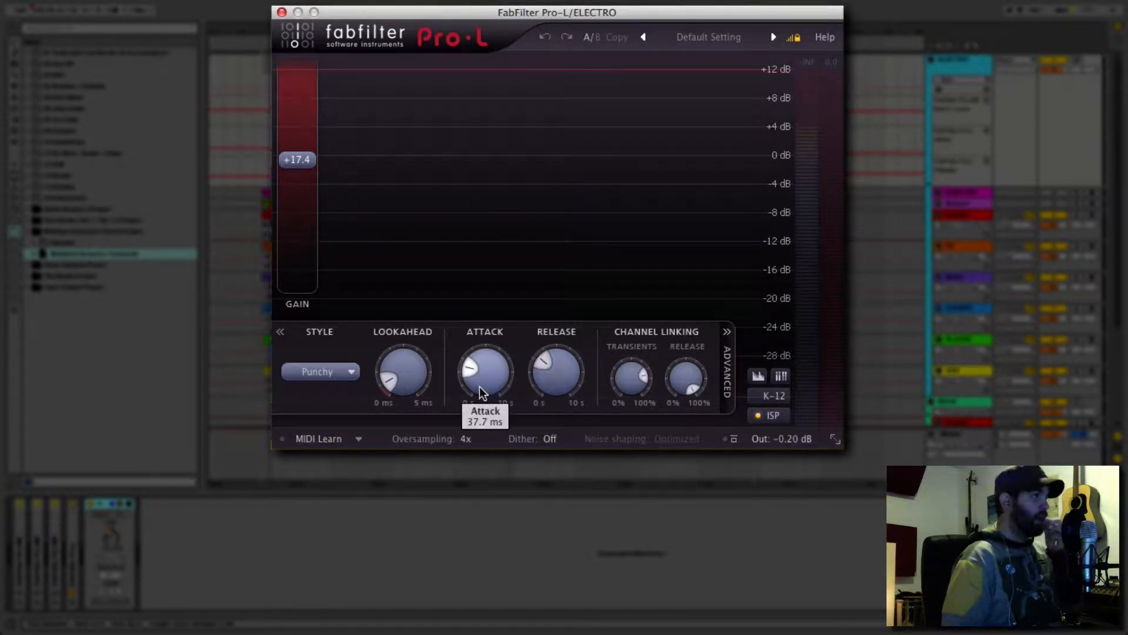
pyautogui.moveTo(481, 382)
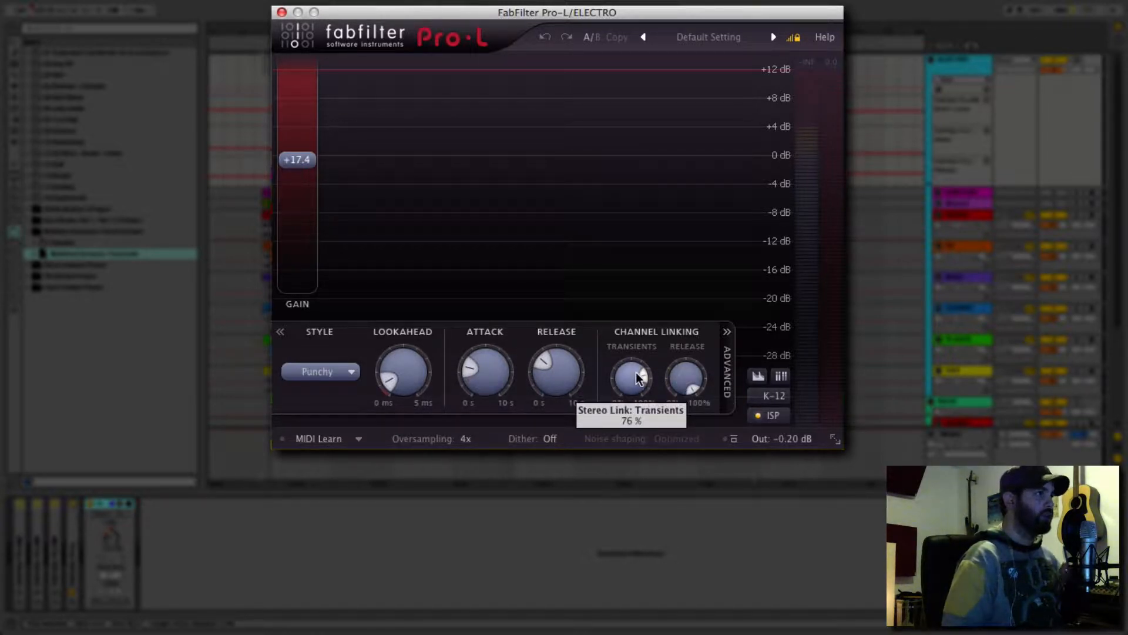
pyautogui.moveTo(632, 378)
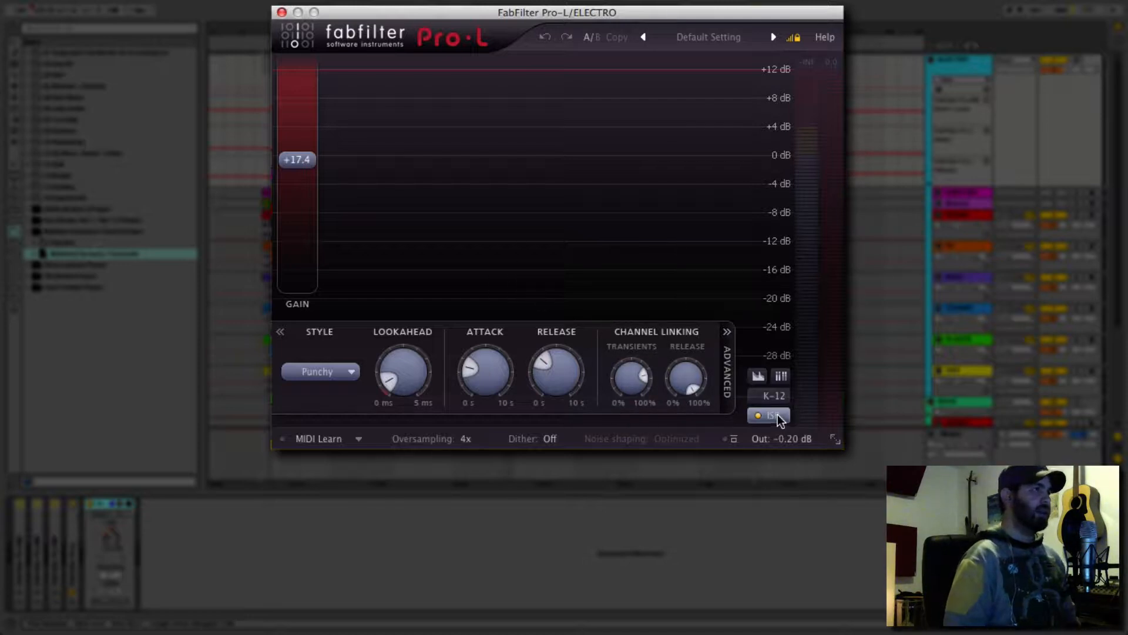
pyautogui.moveTo(777, 415)
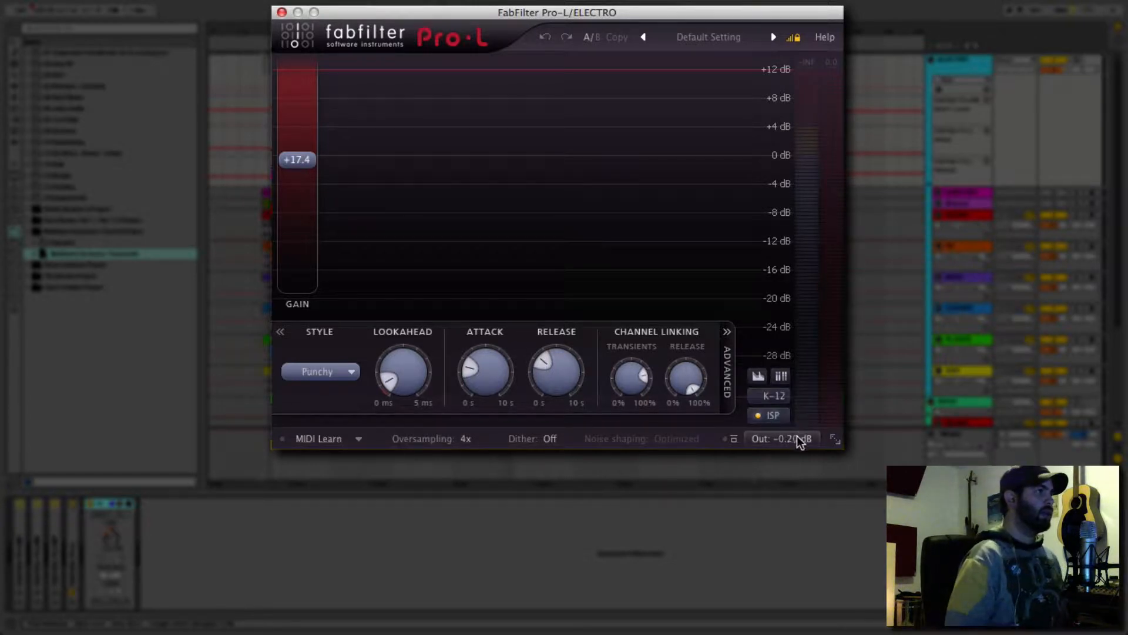
pyautogui.moveTo(796, 442)
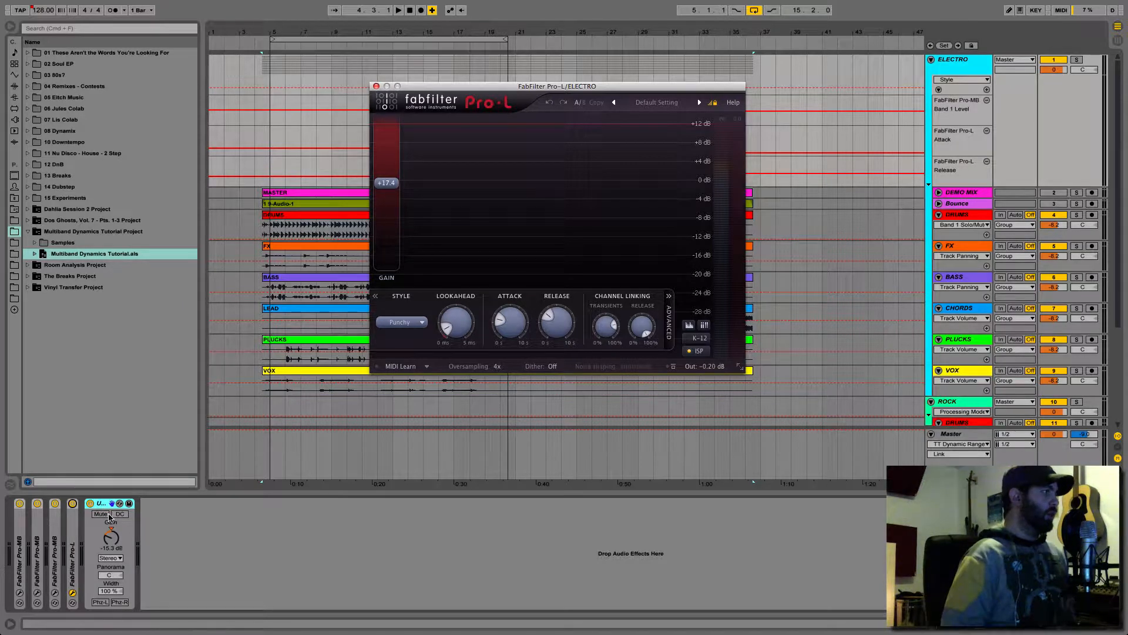
# Select the ELECTRO group's whole device chain, from the first Pro-MB through Utility, and deactivate all devices.
pyautogui.click(92, 527)
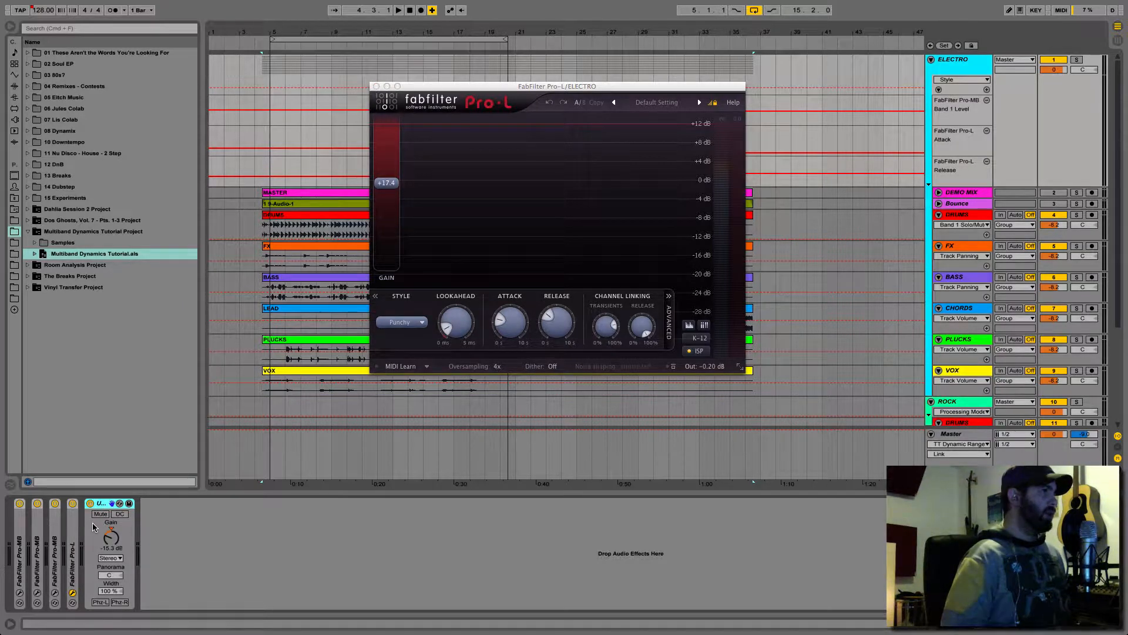
pyautogui.click(73, 520)
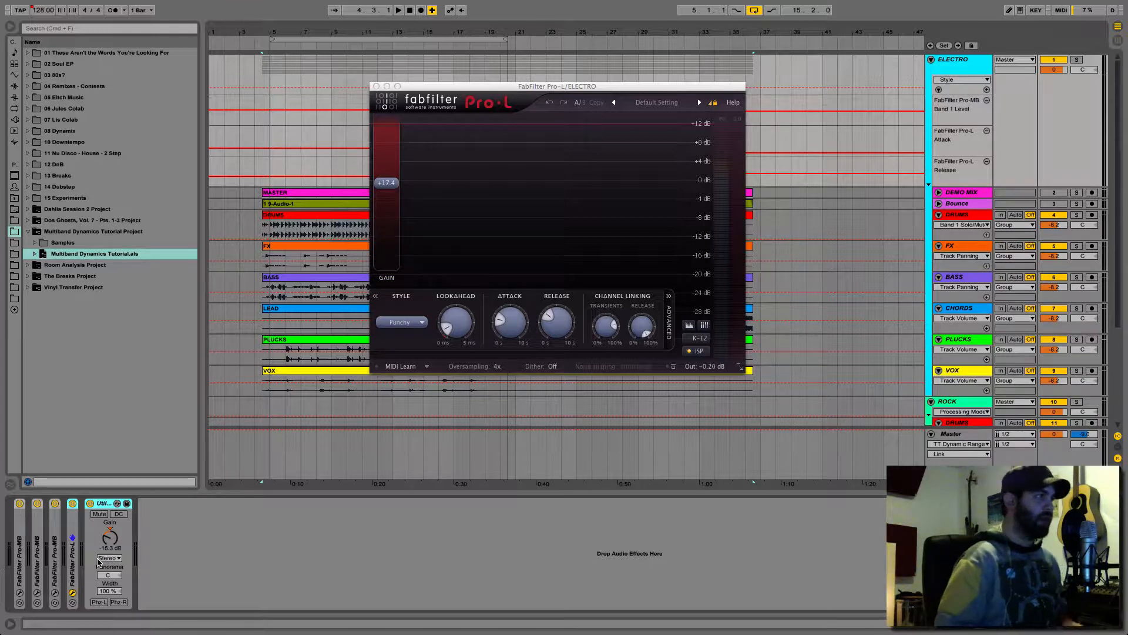
pyautogui.click(19, 525)
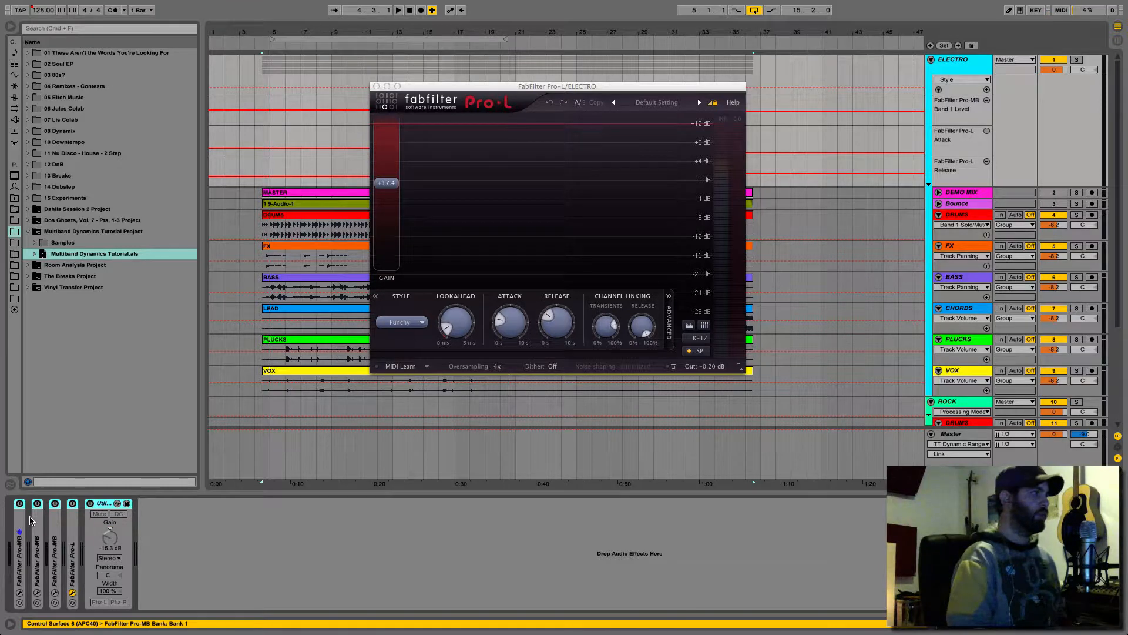
# Play the loop while toggling the device chain on and off to compare the sound, ending bypassed, and close the Pro-L window.
pyautogui.press('space')
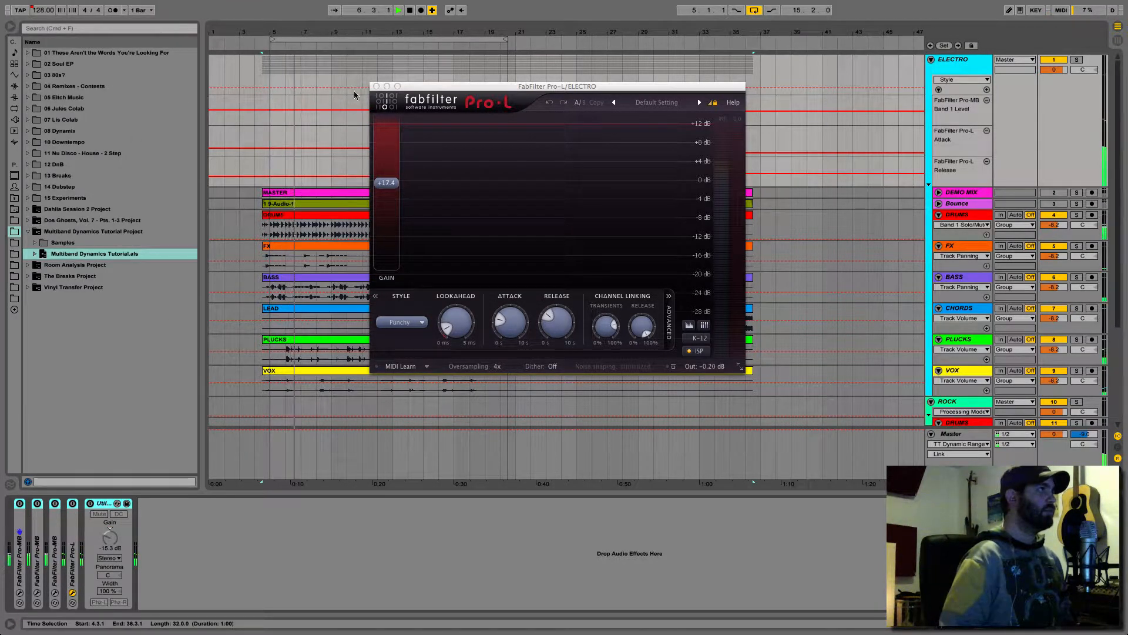
pyautogui.moveTo(409, 90); pyautogui.dragTo(647, 137)
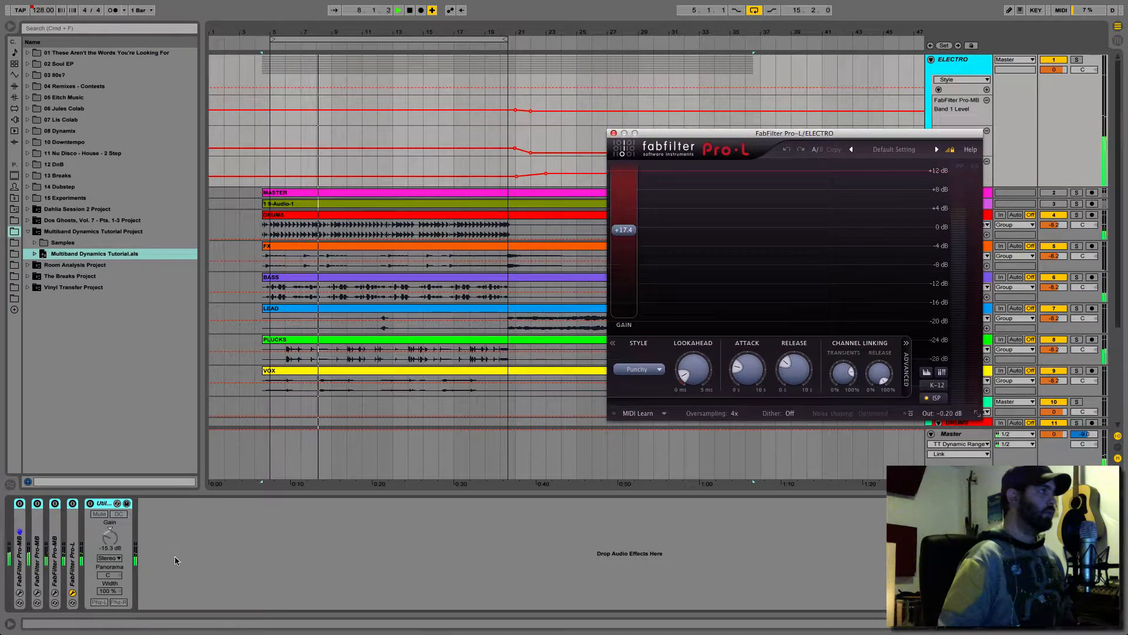
pyautogui.click(103, 510)
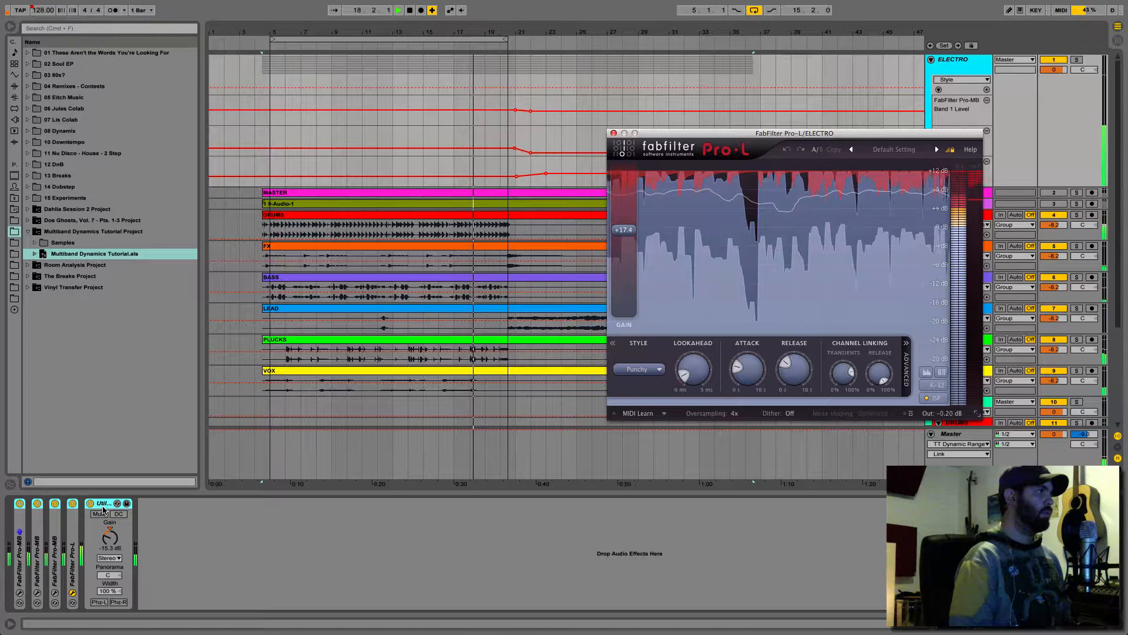
pyautogui.press('0')
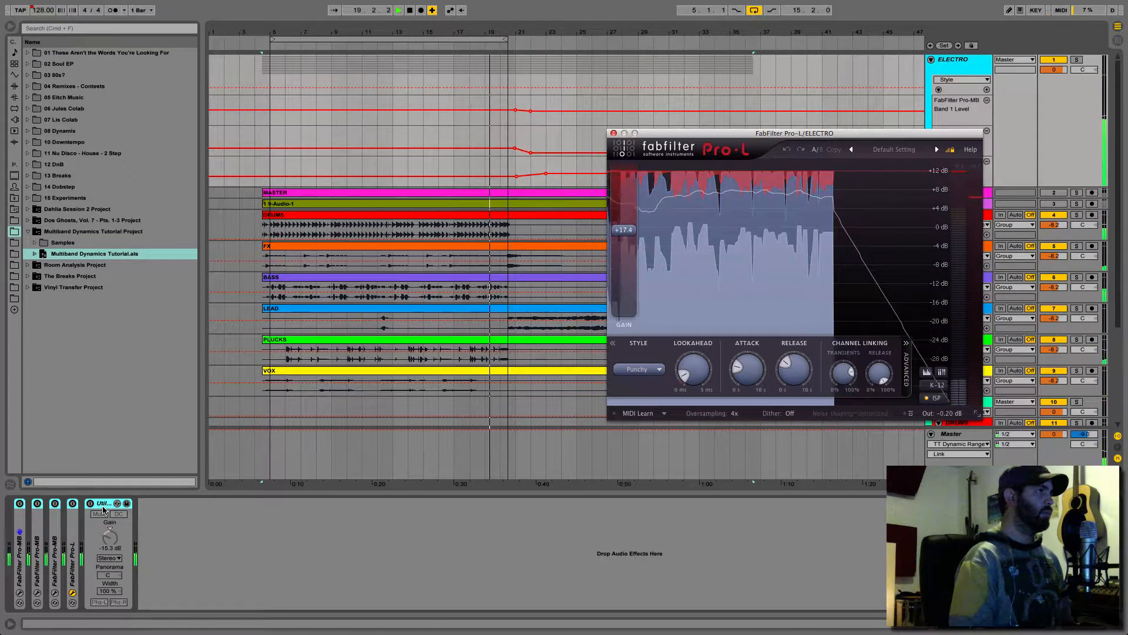
pyautogui.press('space')
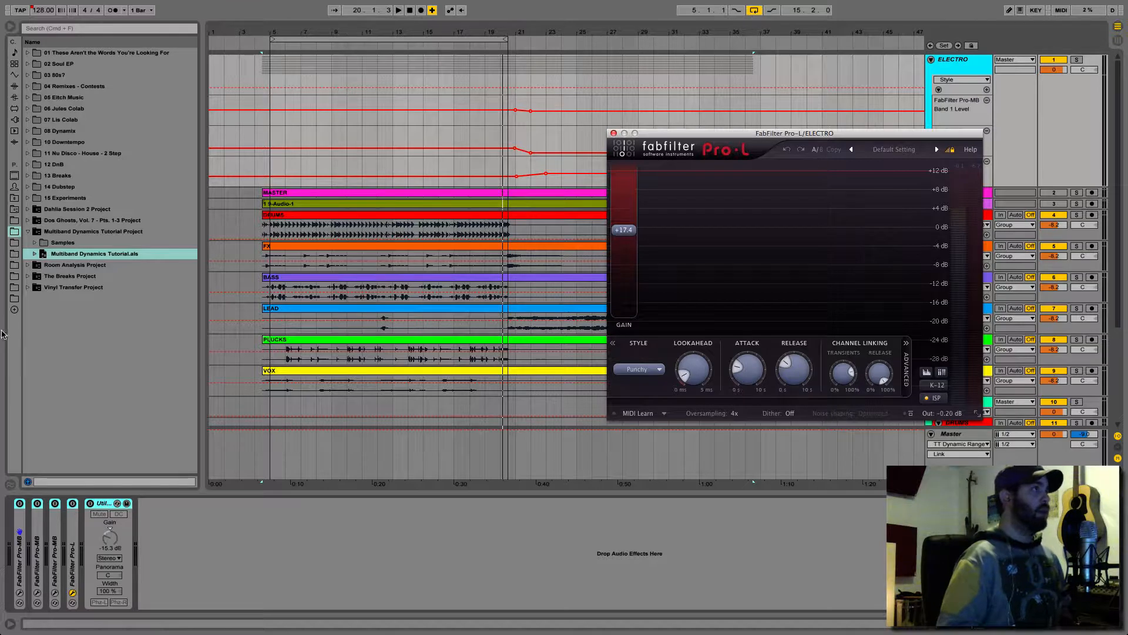
pyautogui.click(613, 134)
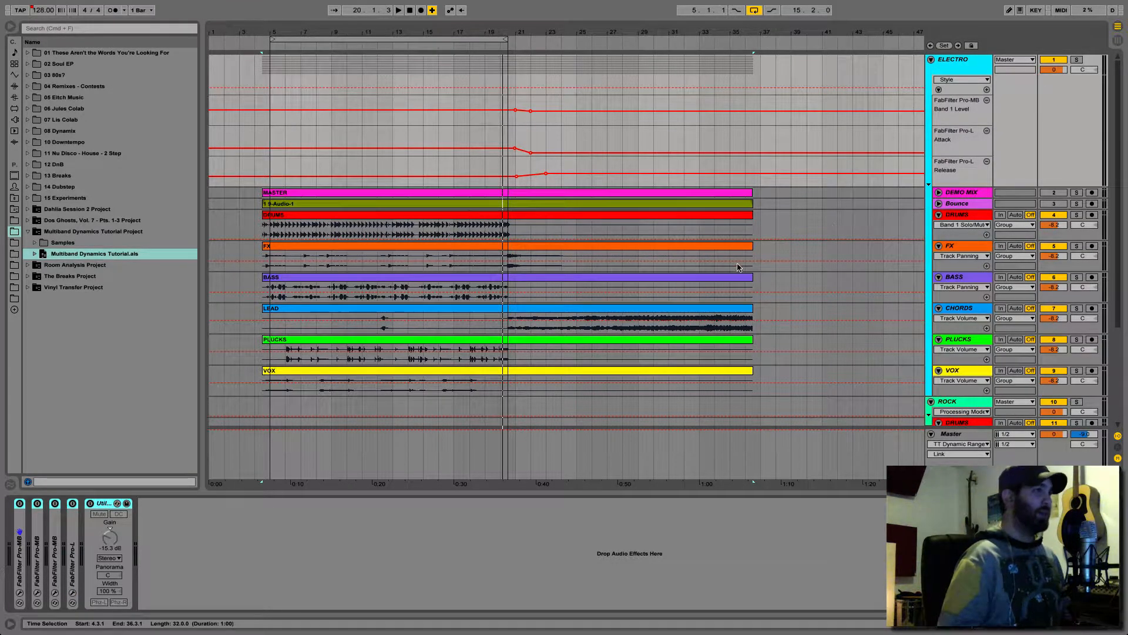
# Solo the DEMO MIX track and open the TT Dynamic Range Meter on the Master track.
pyautogui.scroll(-5, 734, 262)
pyautogui.scroll(2, 735, 262)
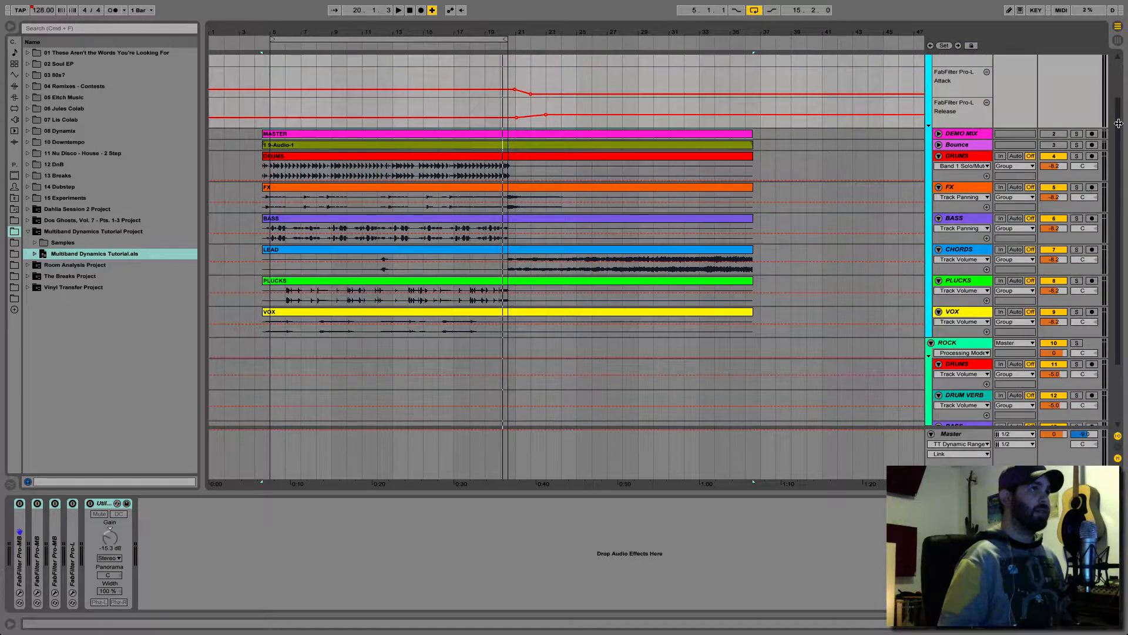
pyautogui.click(1076, 133)
pyautogui.click(960, 436)
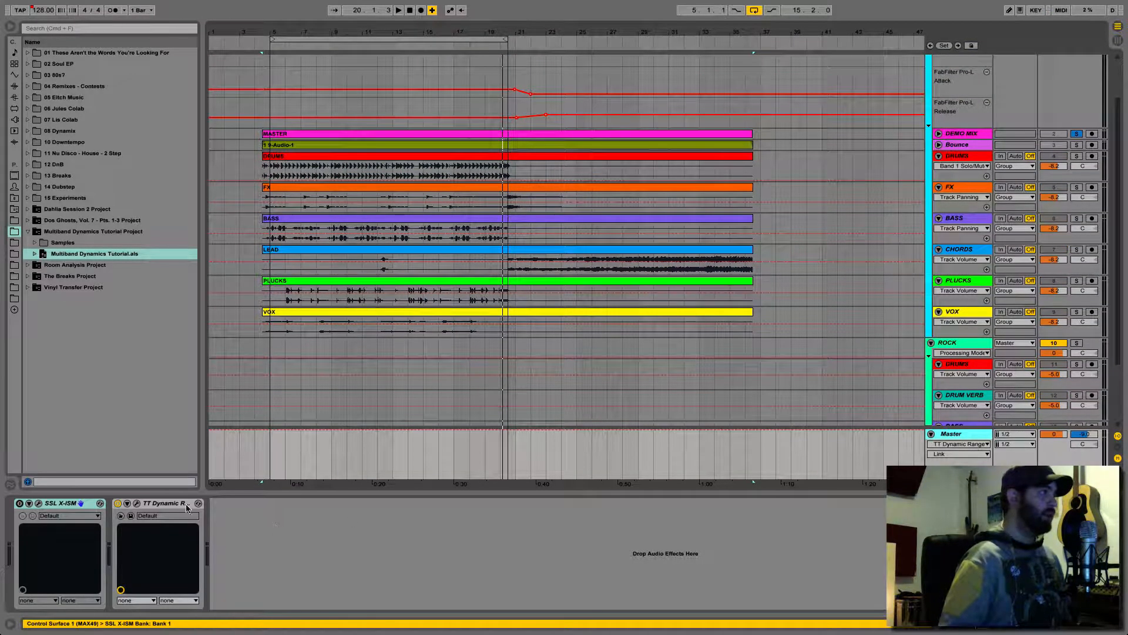
pyautogui.click(137, 503)
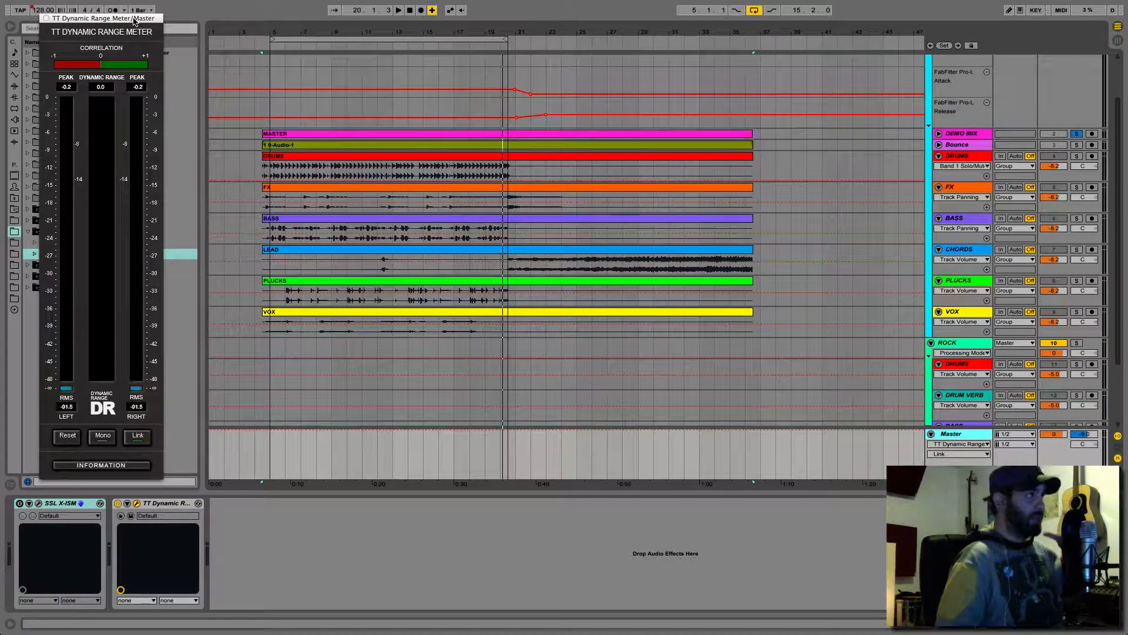
pyautogui.moveTo(134, 22); pyautogui.dragTo(173, 14)
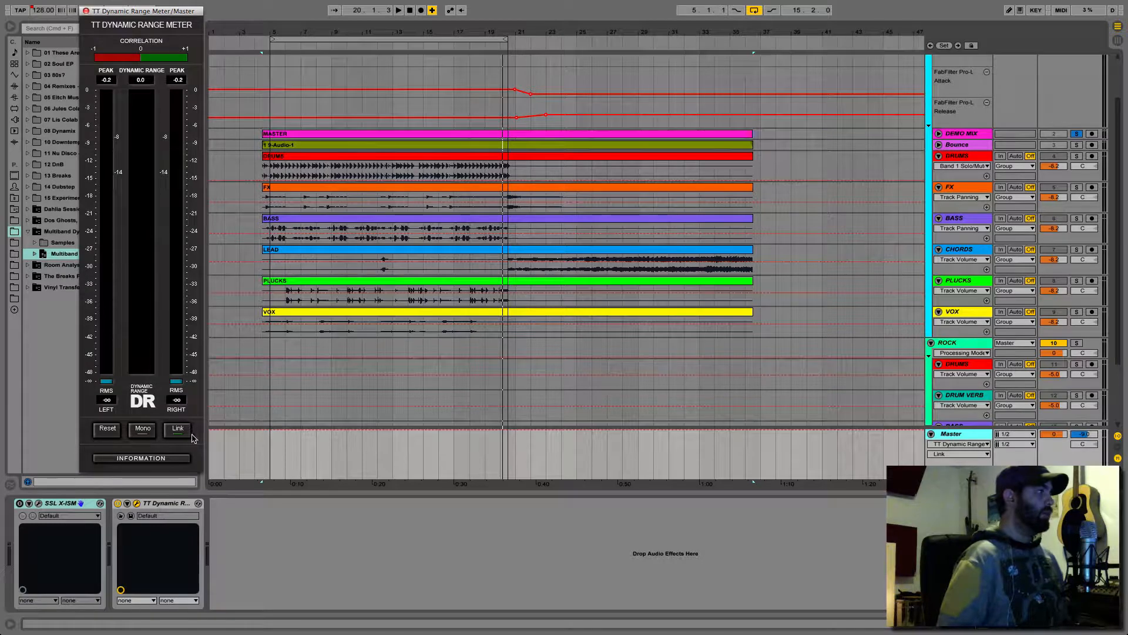
# Play the loop to read the demo mix's dynamic range, then close the meter and unsolo the track.
pyautogui.press('space')
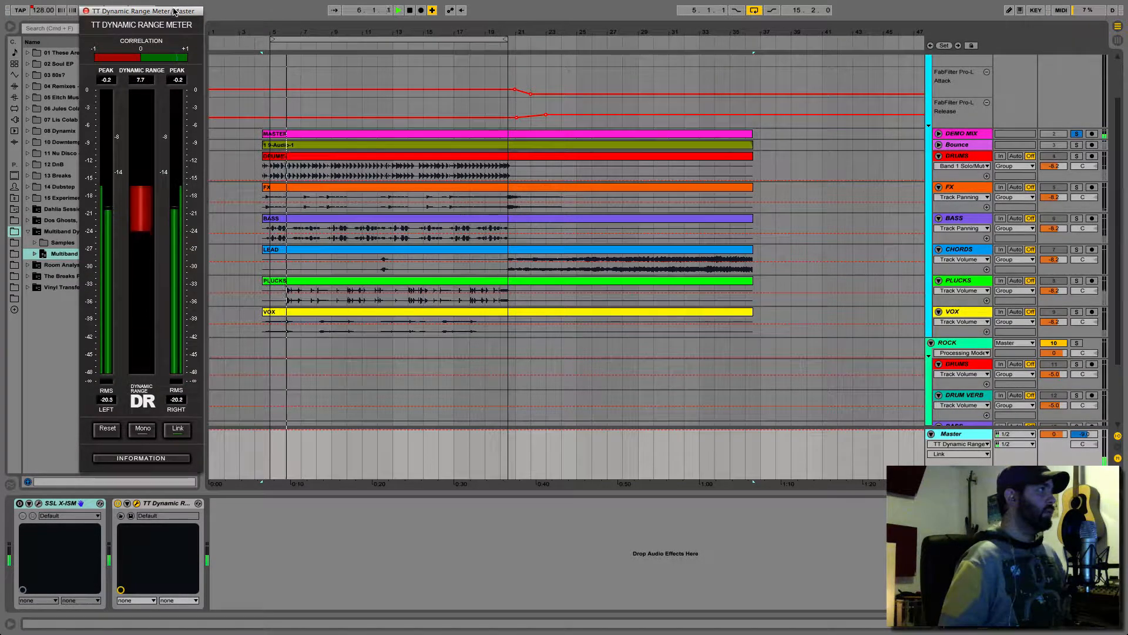
pyautogui.moveTo(194, 10); pyautogui.dragTo(383, 16)
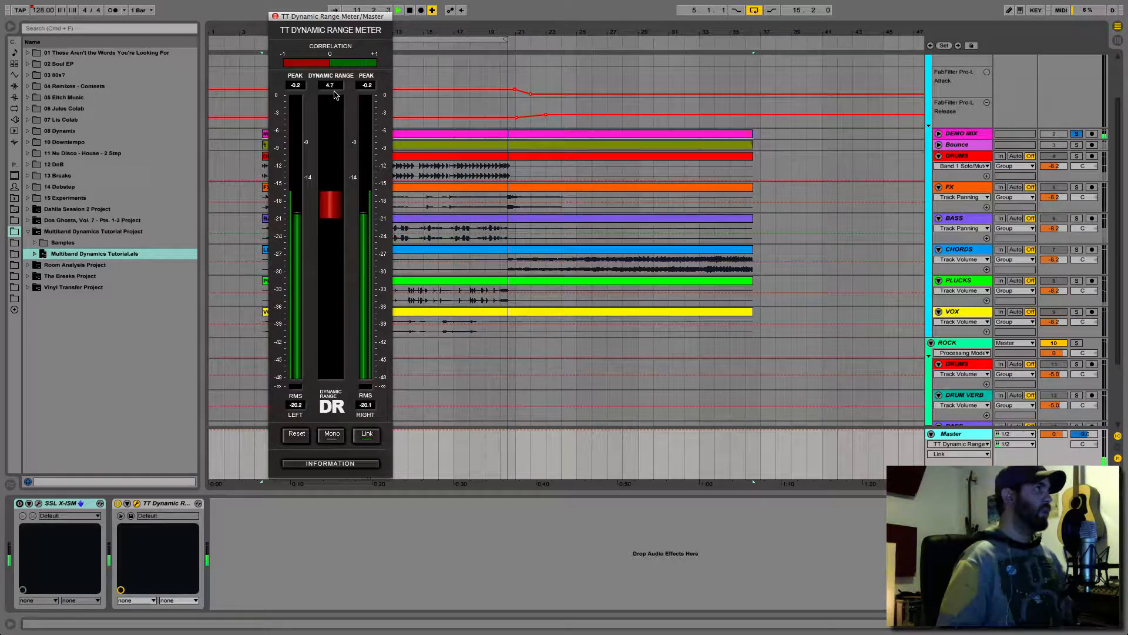
pyautogui.press('space')
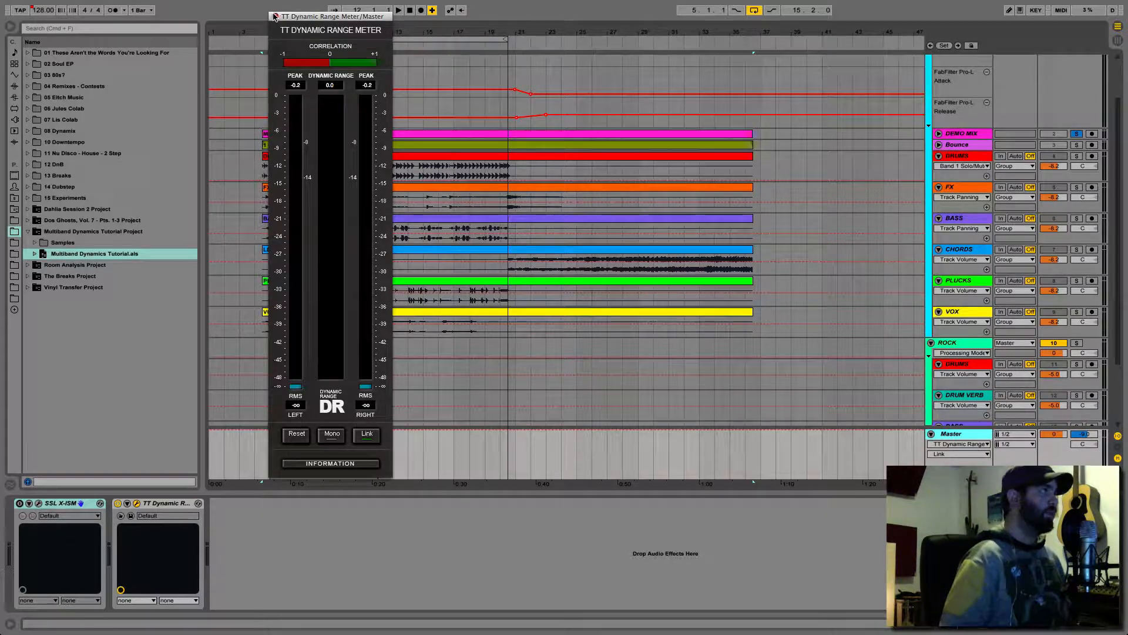
pyautogui.click(275, 16)
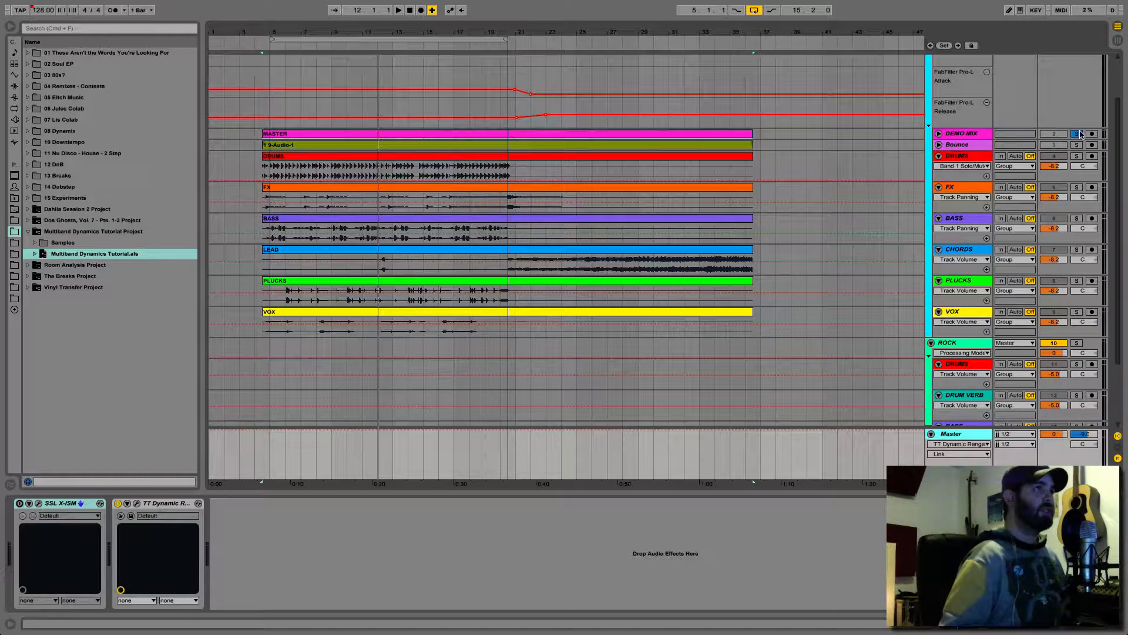
pyautogui.click(1078, 134)
# Unfold the Bounce and DEMO MIX tracks so both waveforms can be seen one above the other.
pyautogui.click(939, 144)
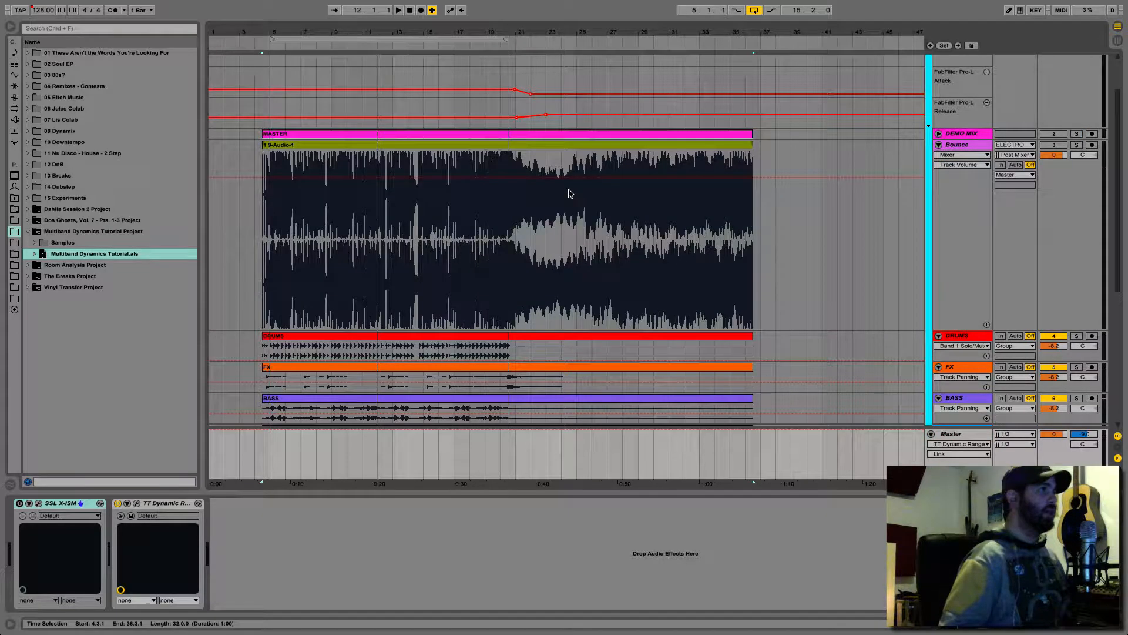
pyautogui.moveTo(412, 27); pyautogui.dragTo(430, 45)
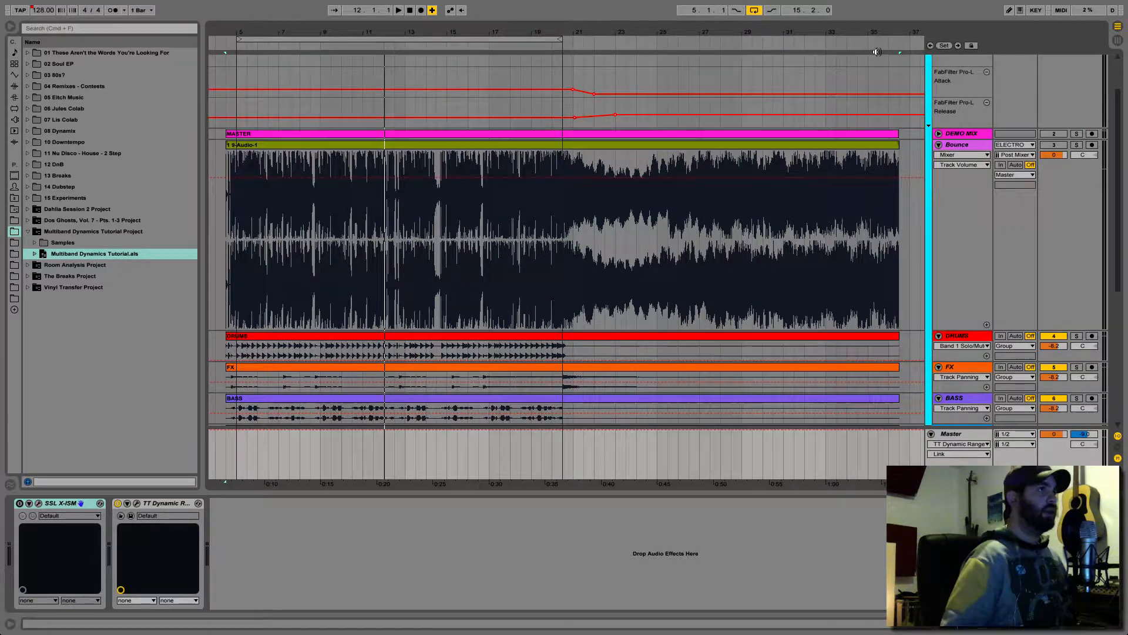
pyautogui.click(939, 135)
pyautogui.scroll(-5, 707, 236)
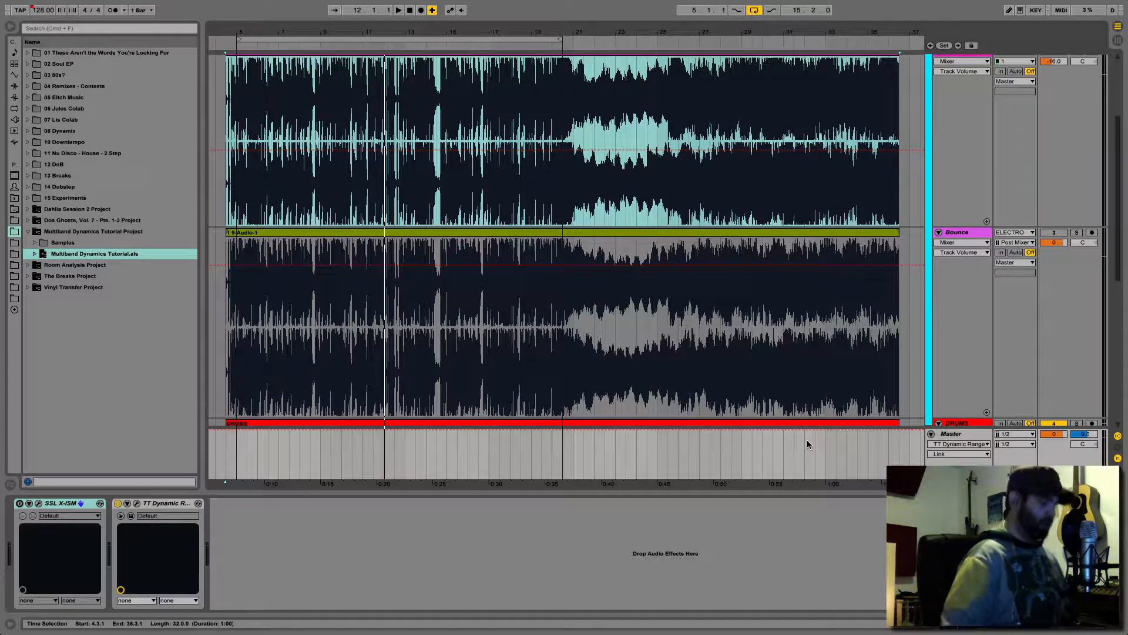
# Hide the browser and the device view to give the arrangement's two waveforms more room.
pyautogui.press('super+alt+b')
pyautogui.press('super+alt+l')
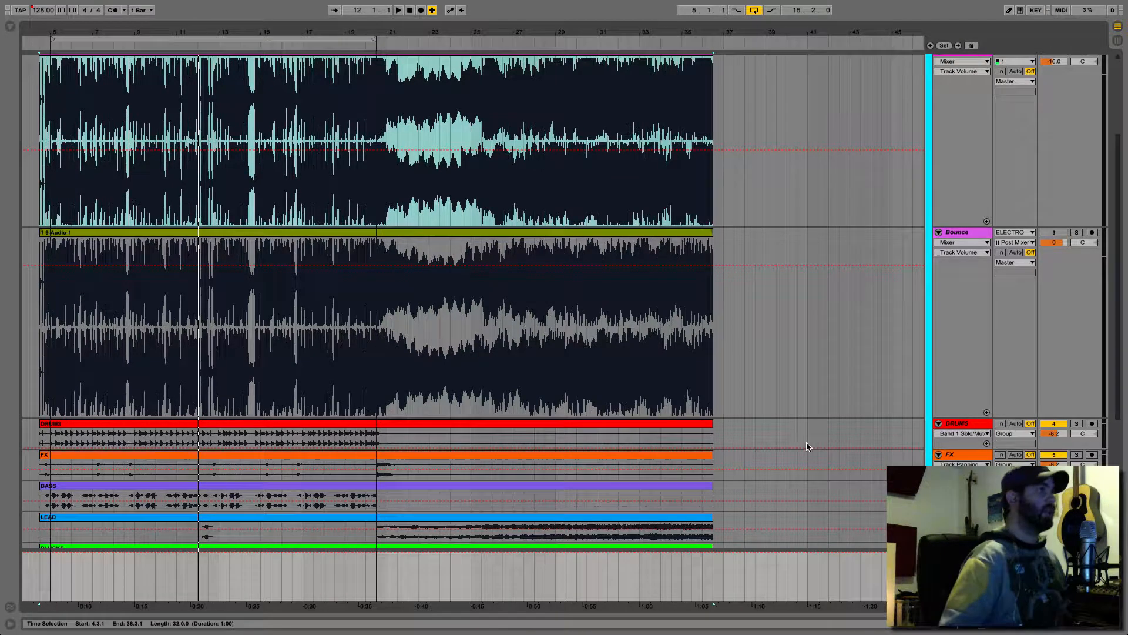
pyautogui.scroll(3, 807, 446)
pyautogui.hscroll(-3, 807, 446)
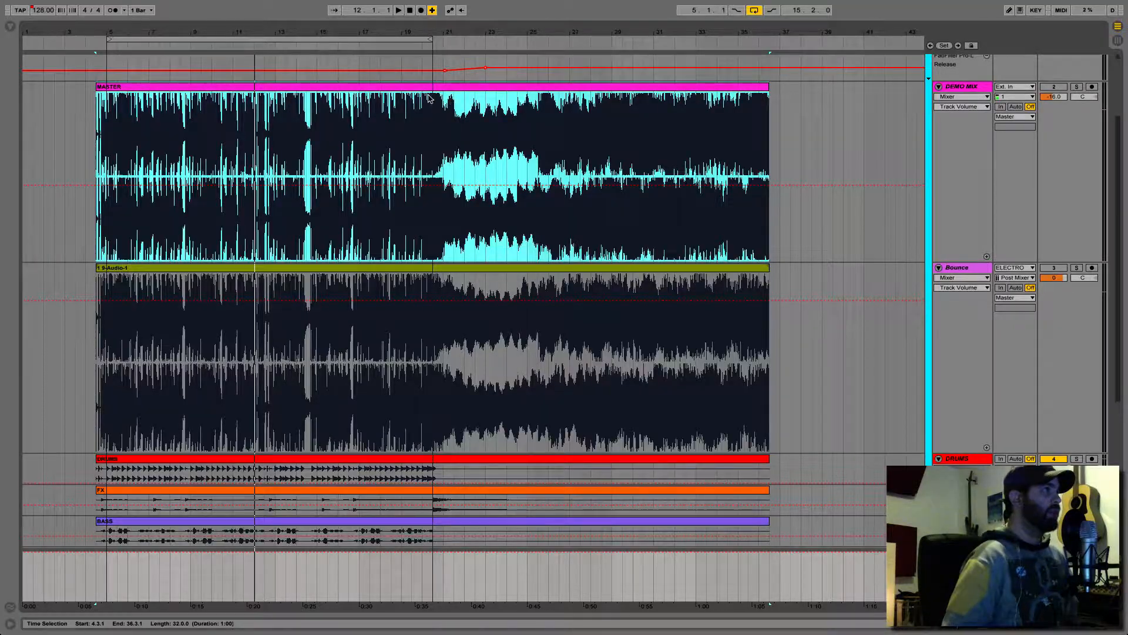
# Compare the DEMO MIX and Bounce waveforms up close around bar 20 and across bars 23 to 27.
pyautogui.moveTo(439, 30); pyautogui.dragTo(836, 213)
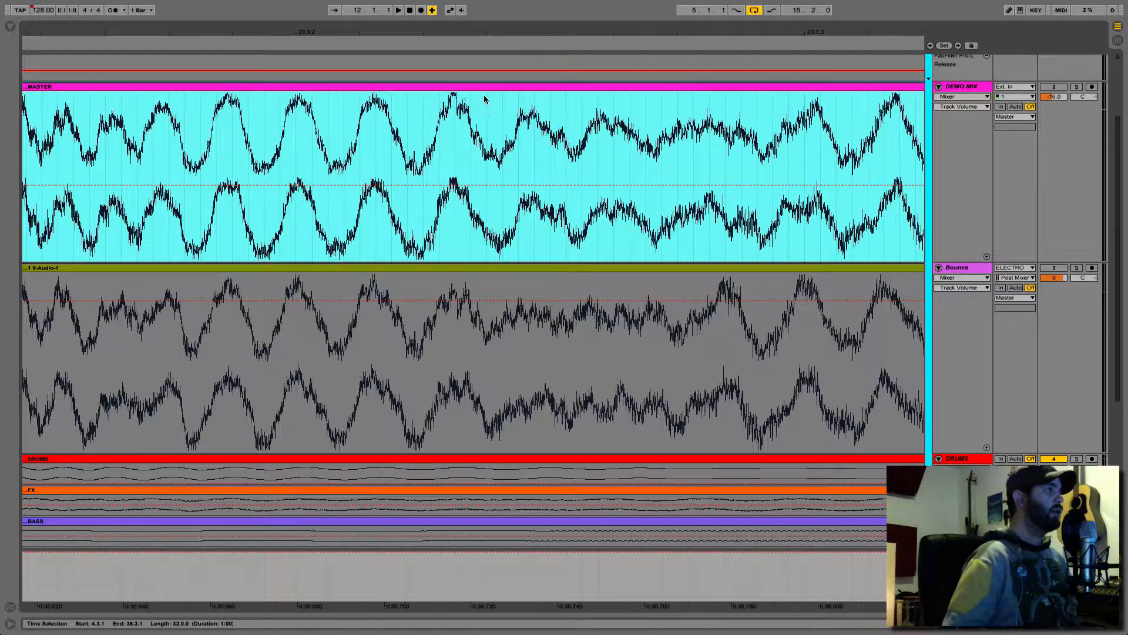
pyautogui.moveTo(511, 30); pyautogui.dragTo(360, 32)
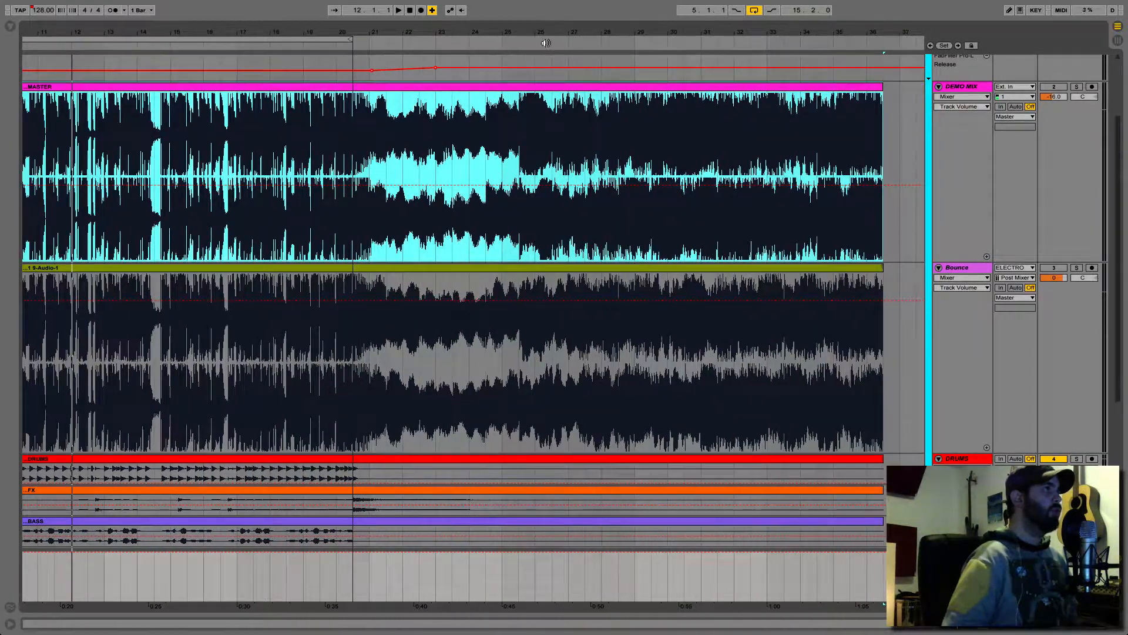
pyautogui.moveTo(537, 34); pyautogui.dragTo(485, 139)
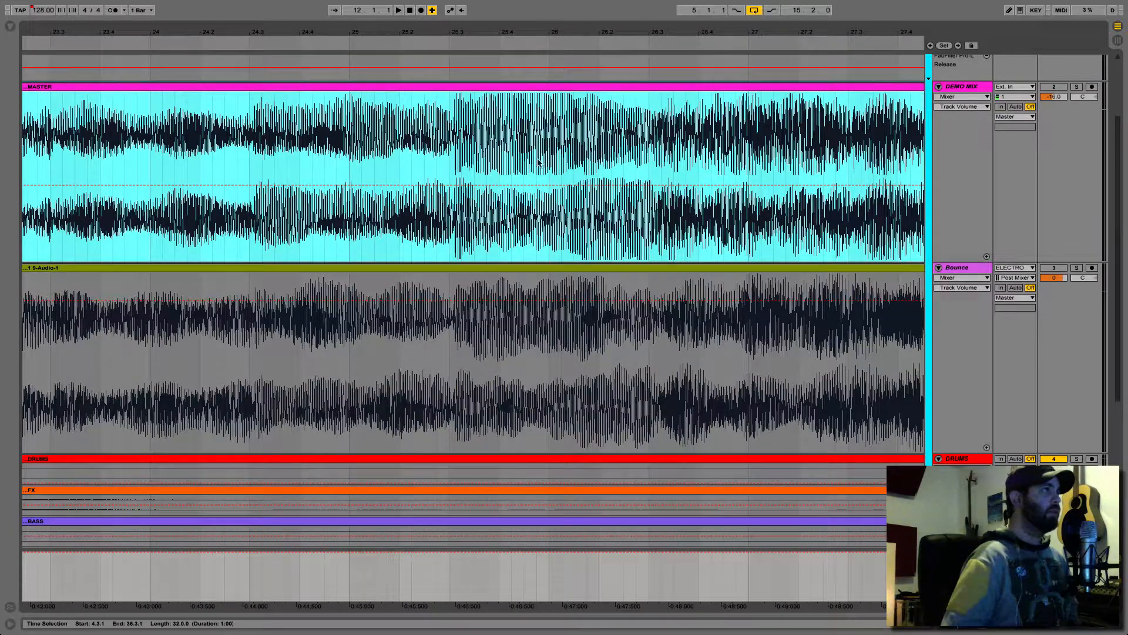
# Compare the DEMO MIX and Bounce waveforms up close around bars 25 and 26, and fold both tracks.
pyautogui.moveTo(518, 30); pyautogui.dragTo(519, 58)
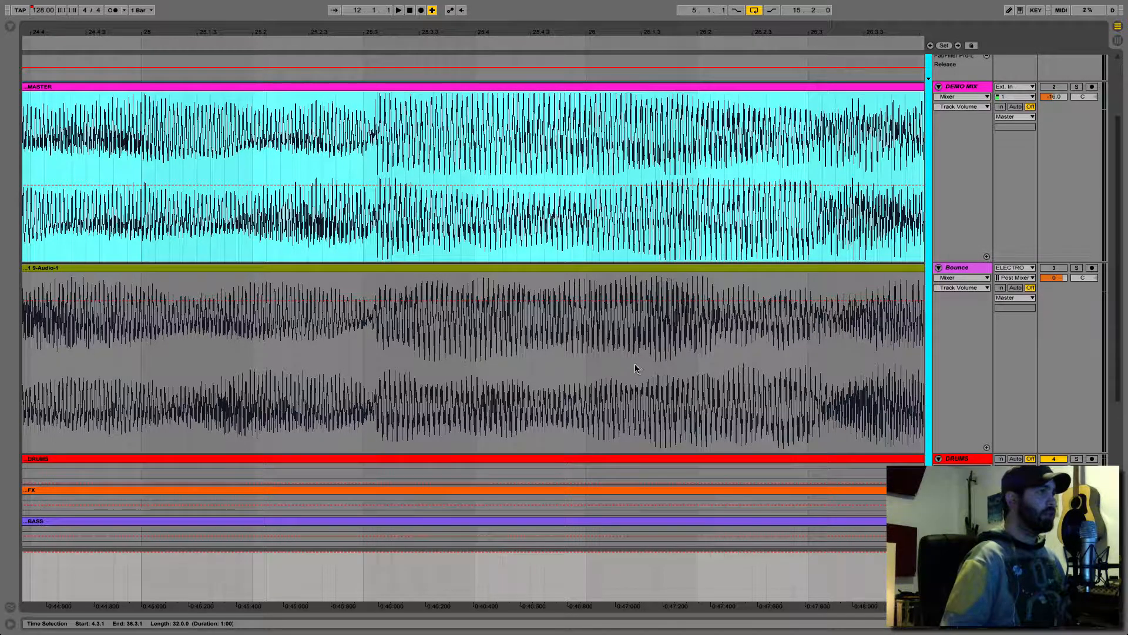
pyautogui.moveTo(497, 35)
pyautogui.mouseDown()
pyautogui.moveTo(497, 2)
pyautogui.moveTo(497, 35)
pyautogui.mouseUp()
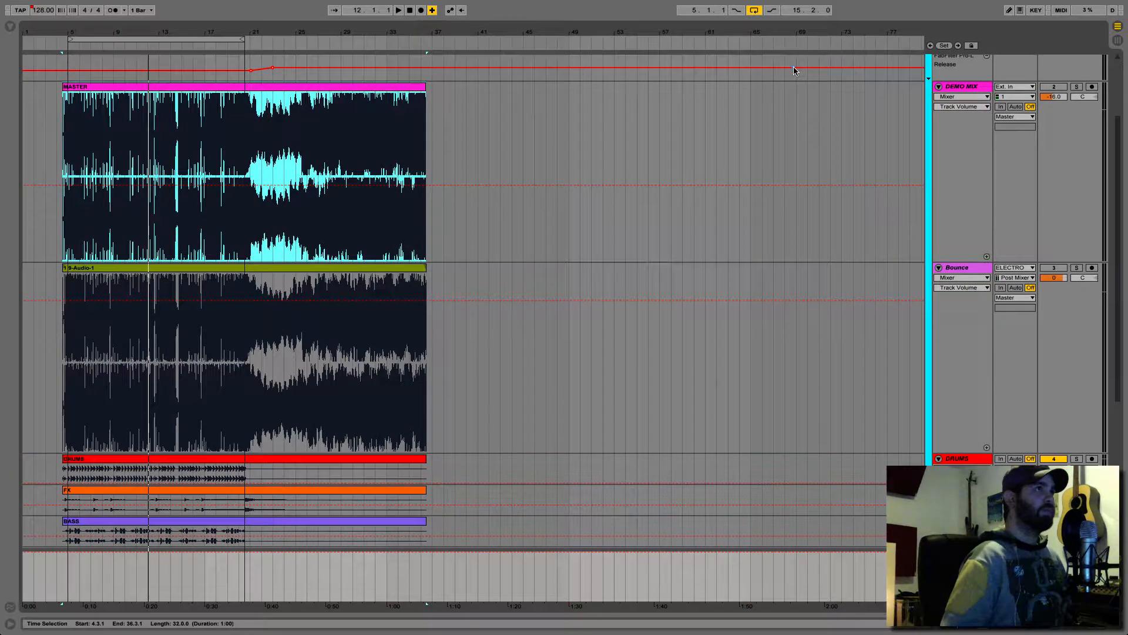
pyautogui.click(949, 88)
pyautogui.click(939, 87)
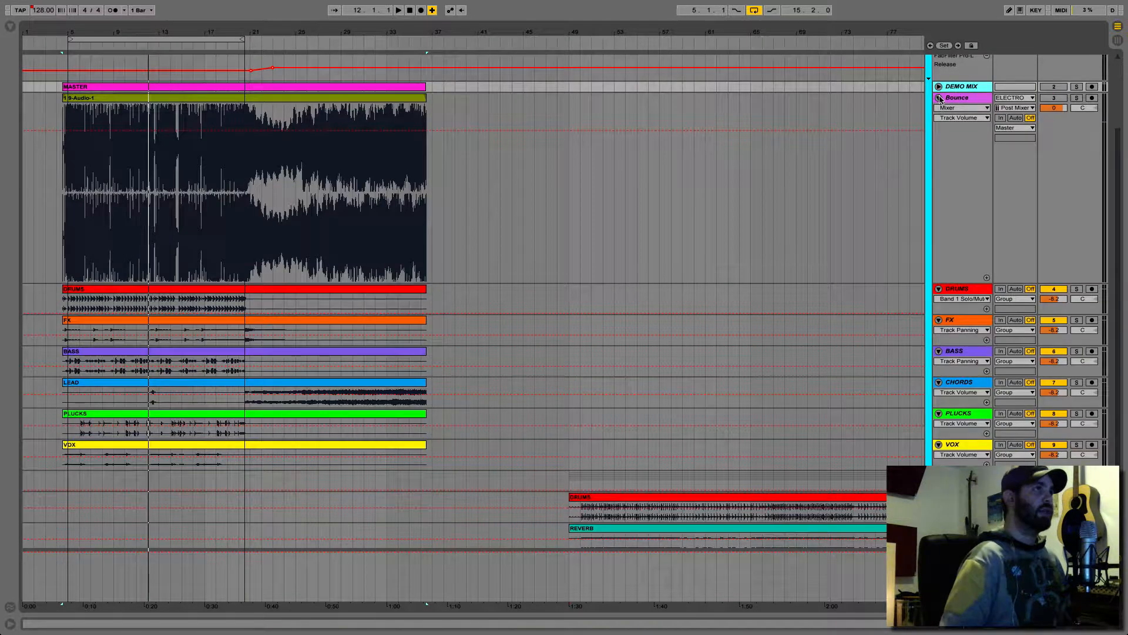
pyautogui.click(939, 98)
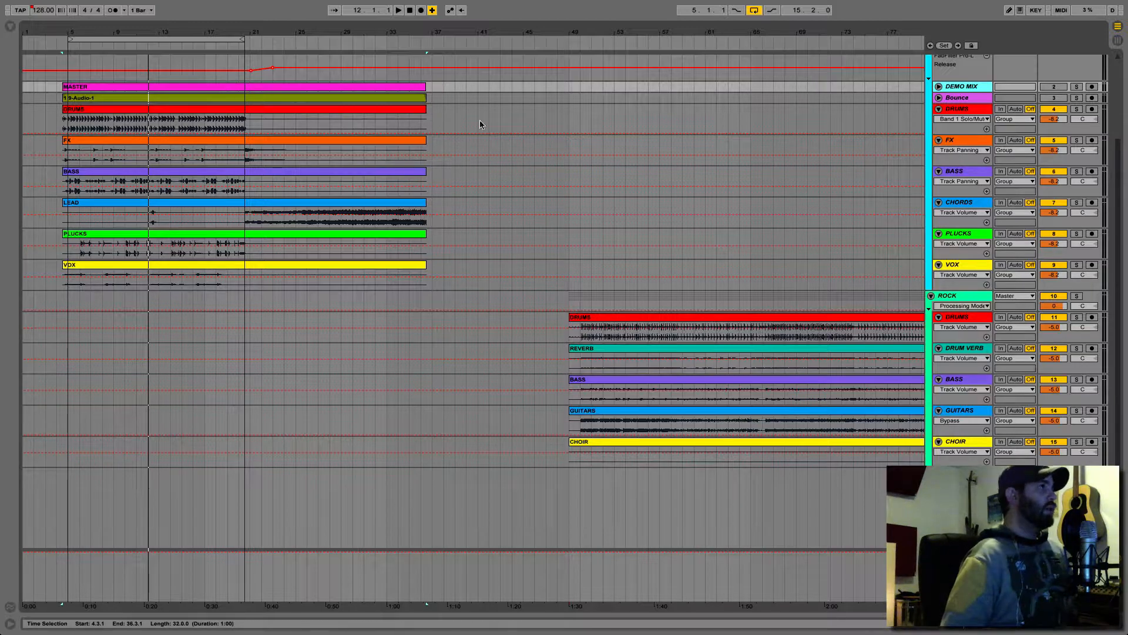
# Show the ELECTRO group's device chain and switch on all of its Pro-MB, Pro-L and Utility devices.
pyautogui.scroll(3, 955, 159)
pyautogui.click(957, 68)
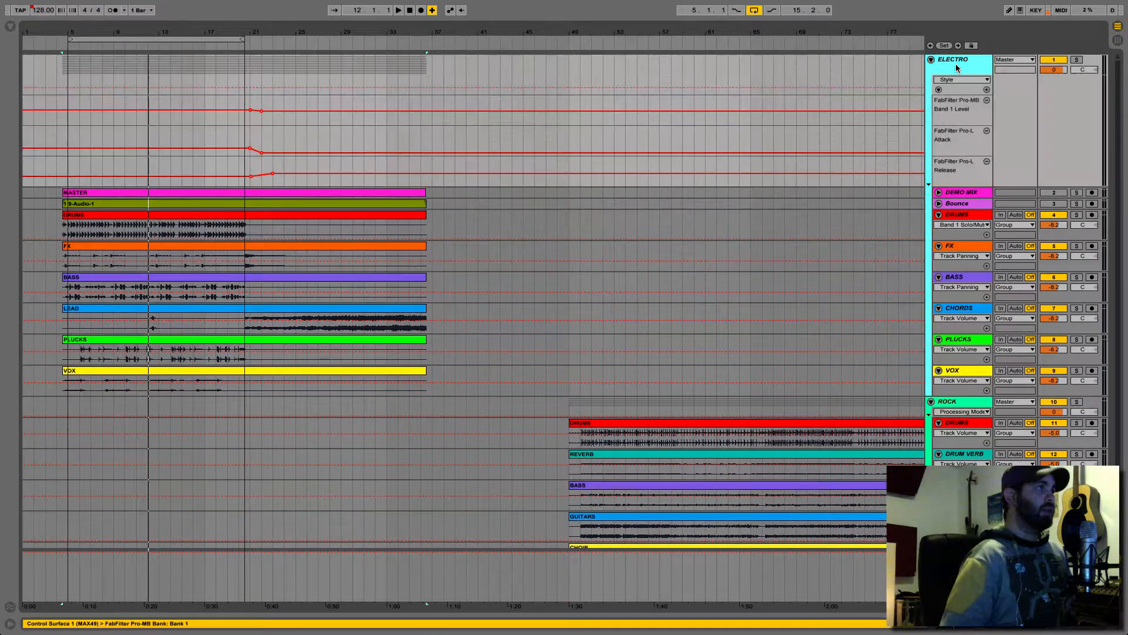
pyautogui.doubleClick(950, 65)
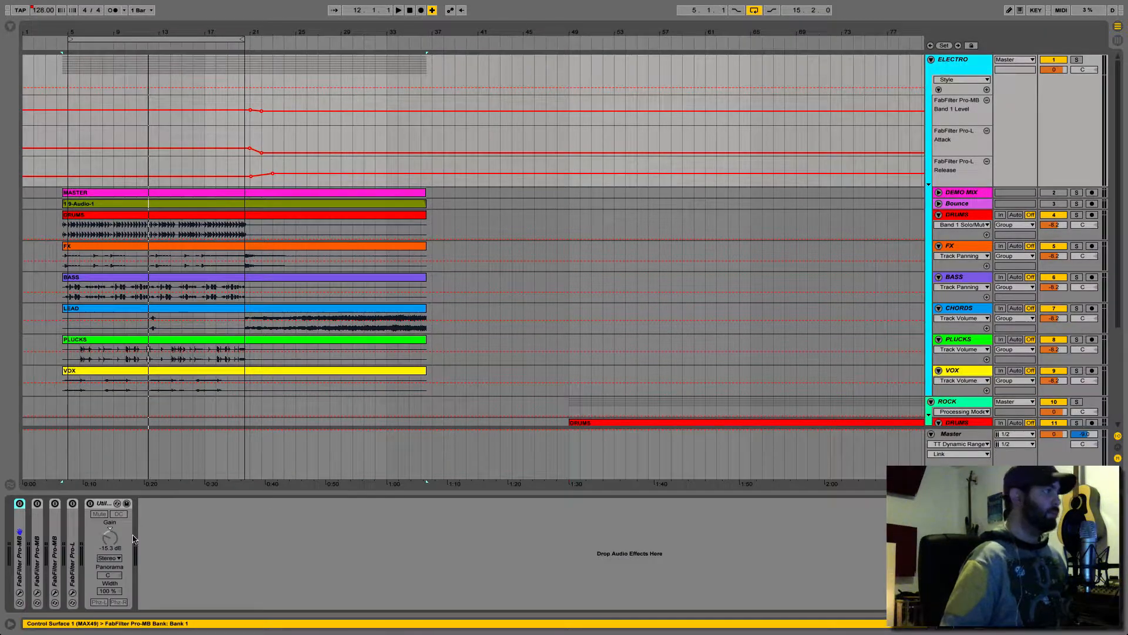
pyautogui.press('0')
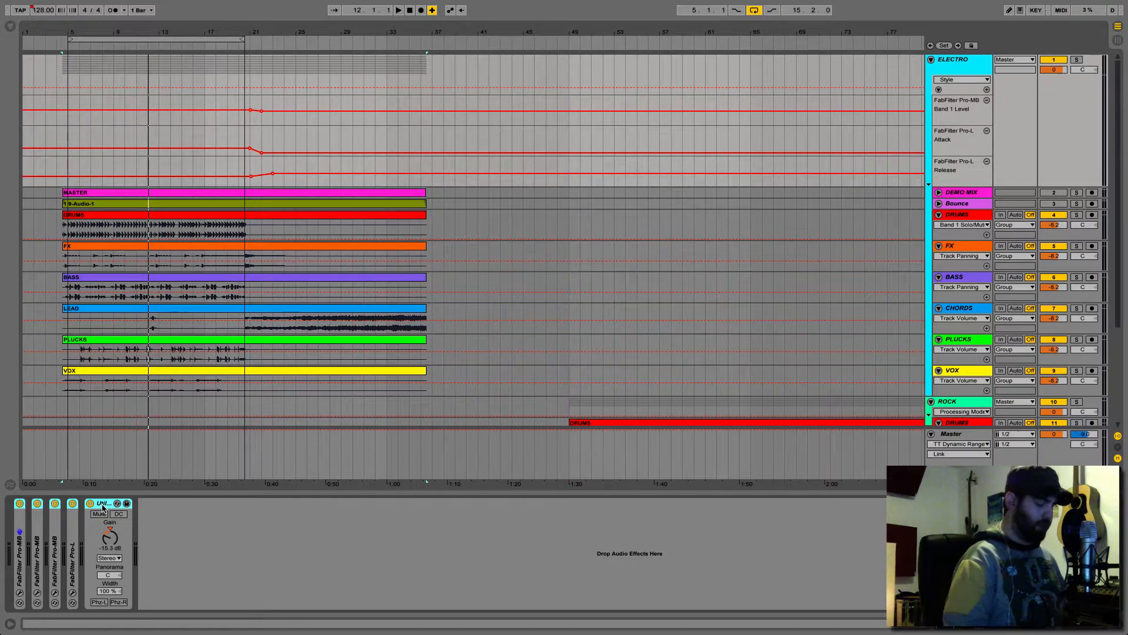
# Play the loop and toggle the ELECTRO group's whole device chain off and on to compare the mix with and without processing.
pyautogui.press('space')
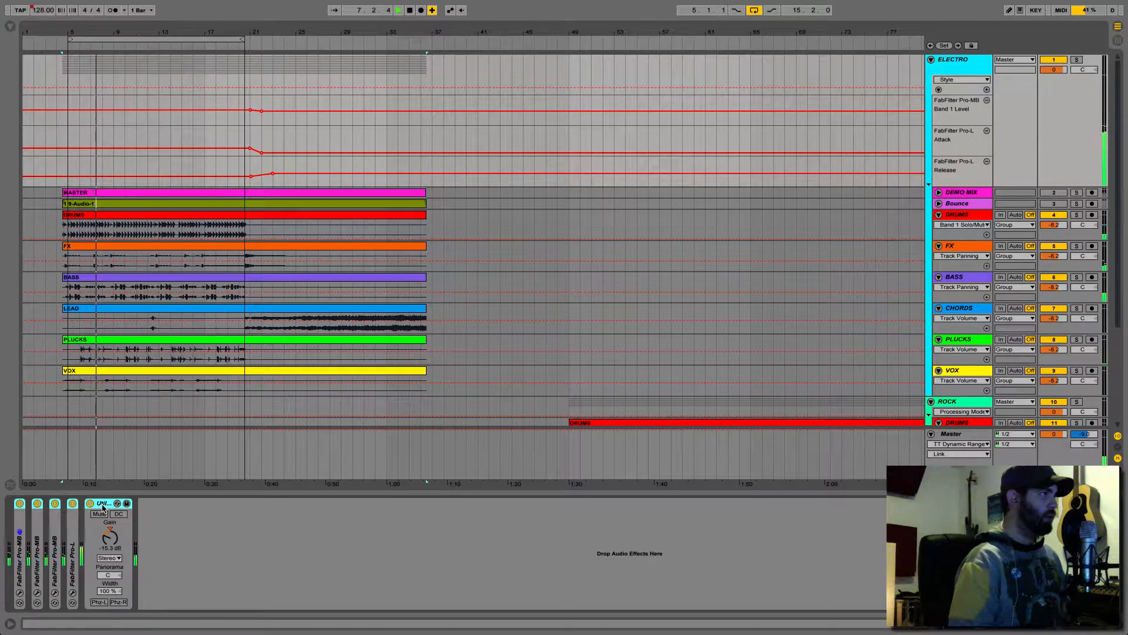
pyautogui.press('0')
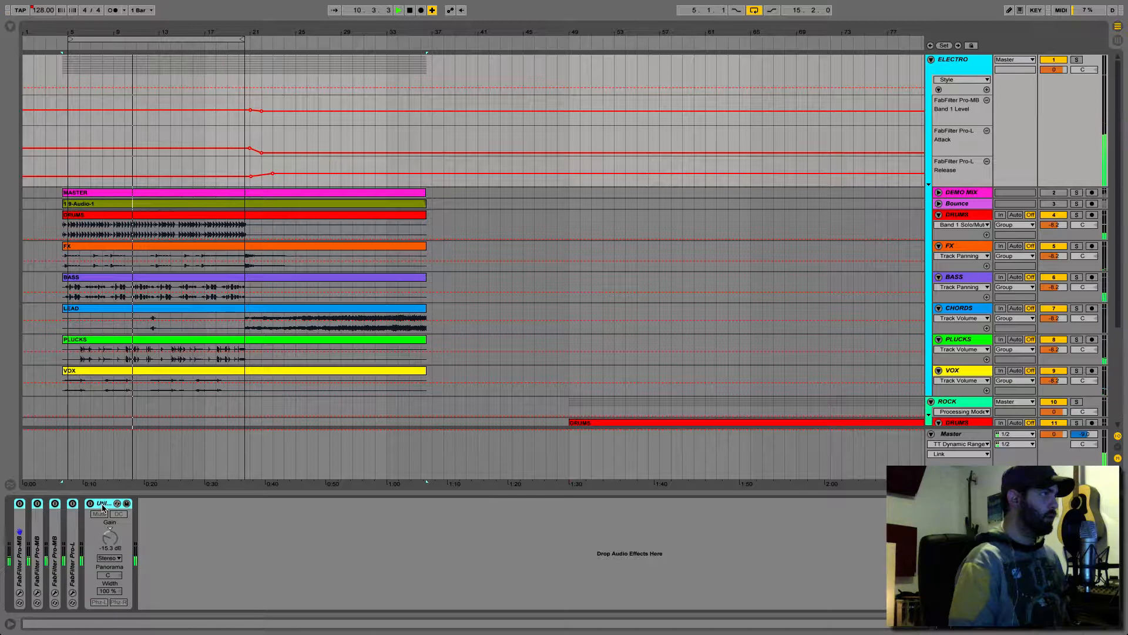
pyautogui.press('0')
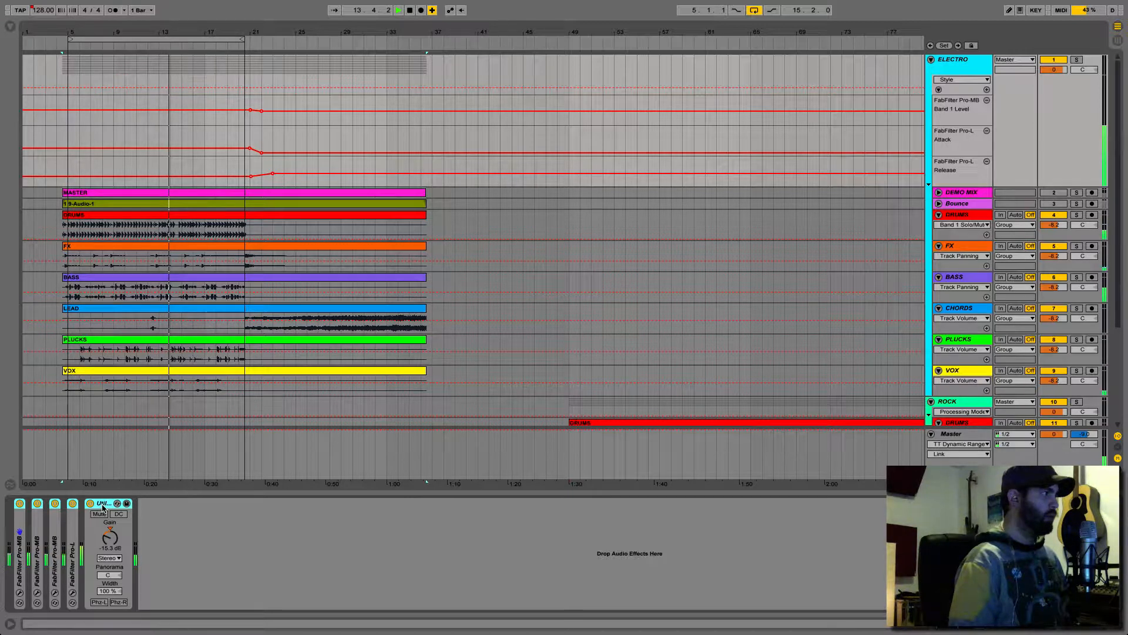
pyautogui.press('0')
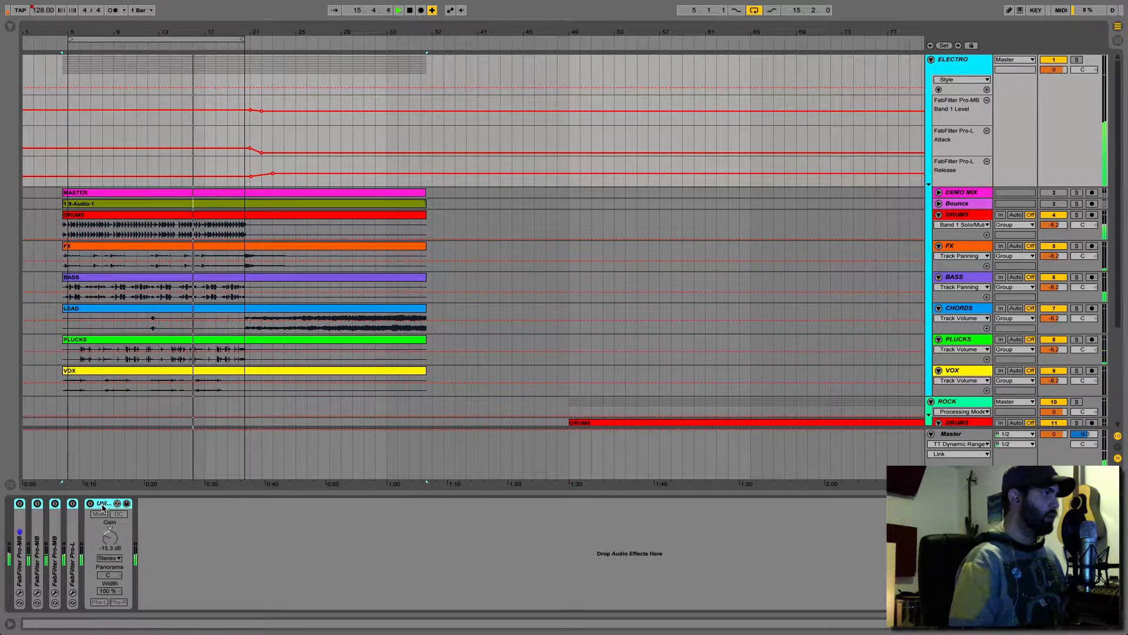
pyautogui.press('0')
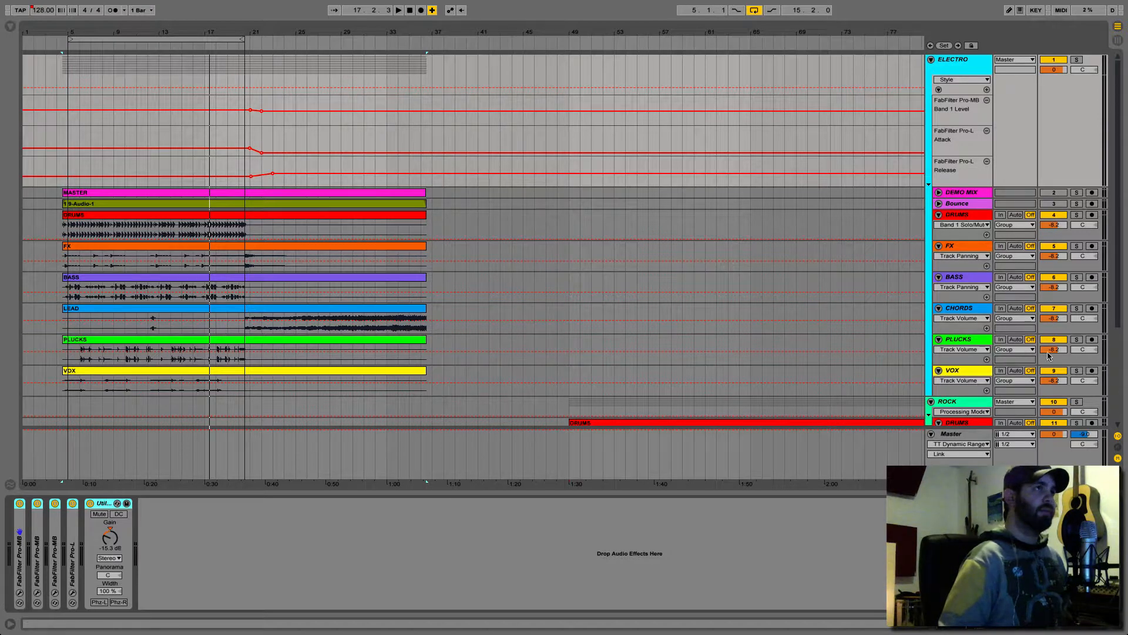
# Play the loop while soloing and unsoloing DEMO MIX to compare it with the processed ELECTRO mix, leaving it unsoloed.
pyautogui.press('space')
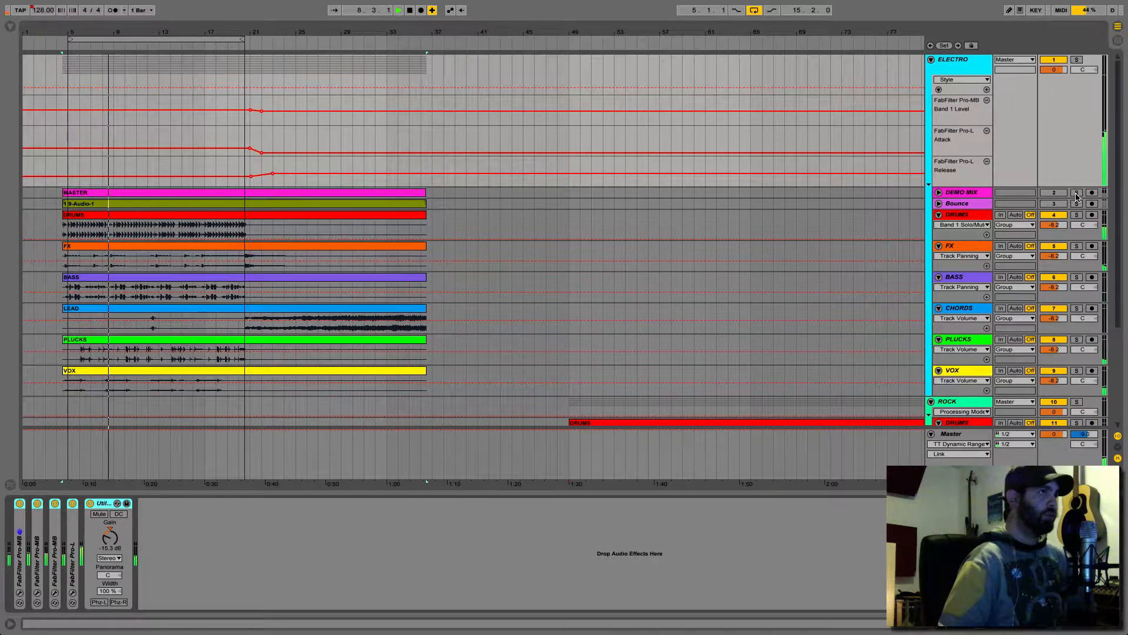
pyautogui.click(1076, 194)
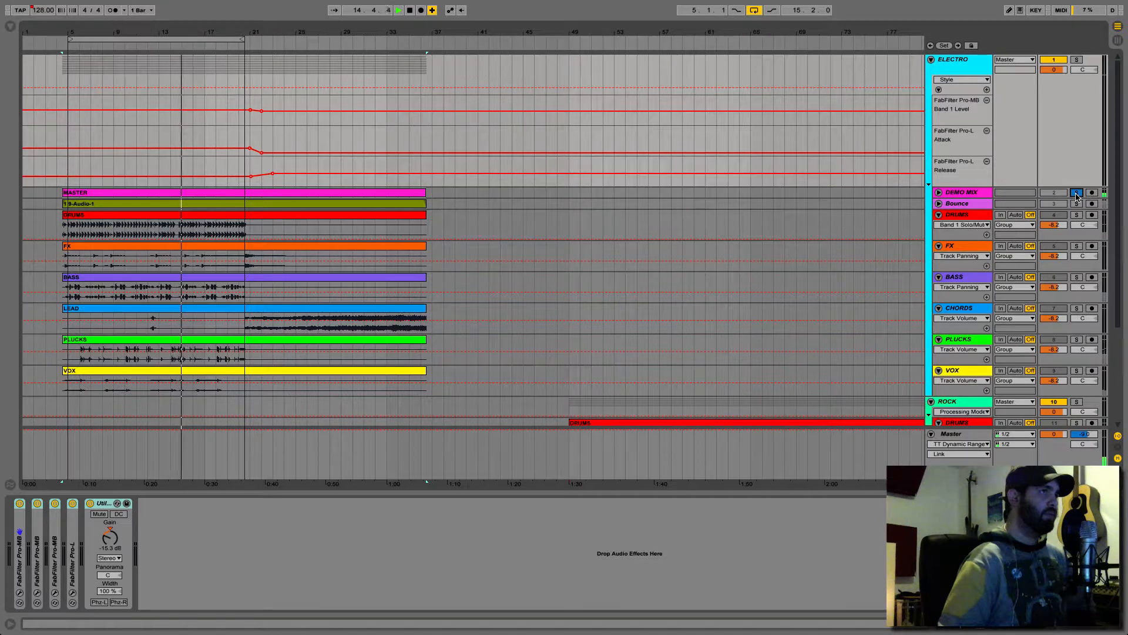
pyautogui.click(1076, 194)
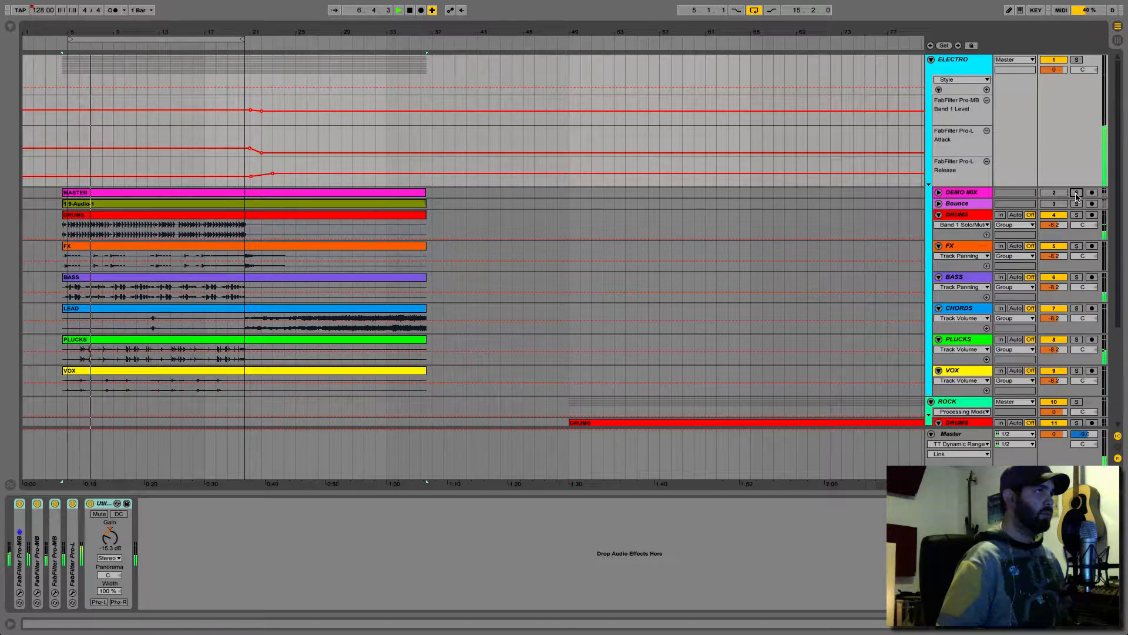
pyautogui.click(1077, 193)
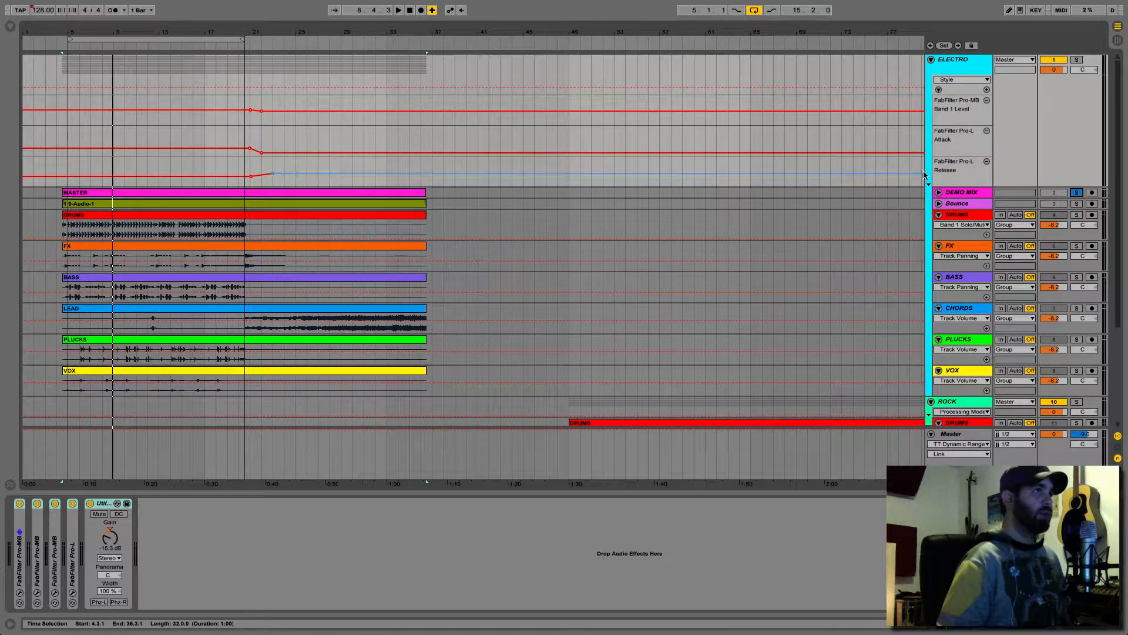
pyautogui.click(975, 205)
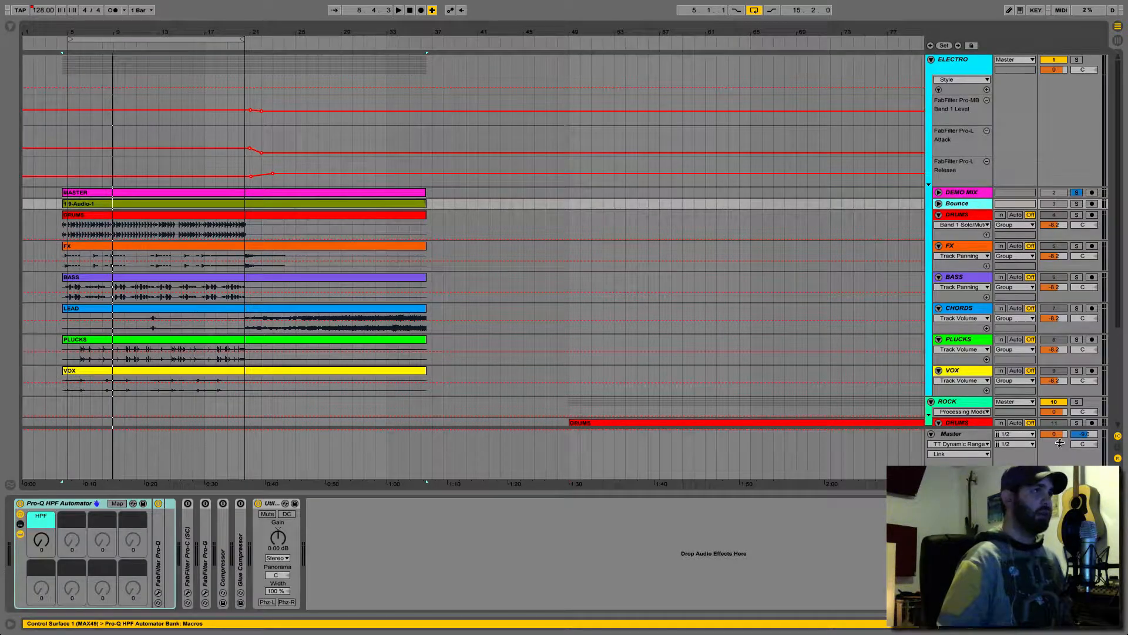
pyautogui.click(1077, 192)
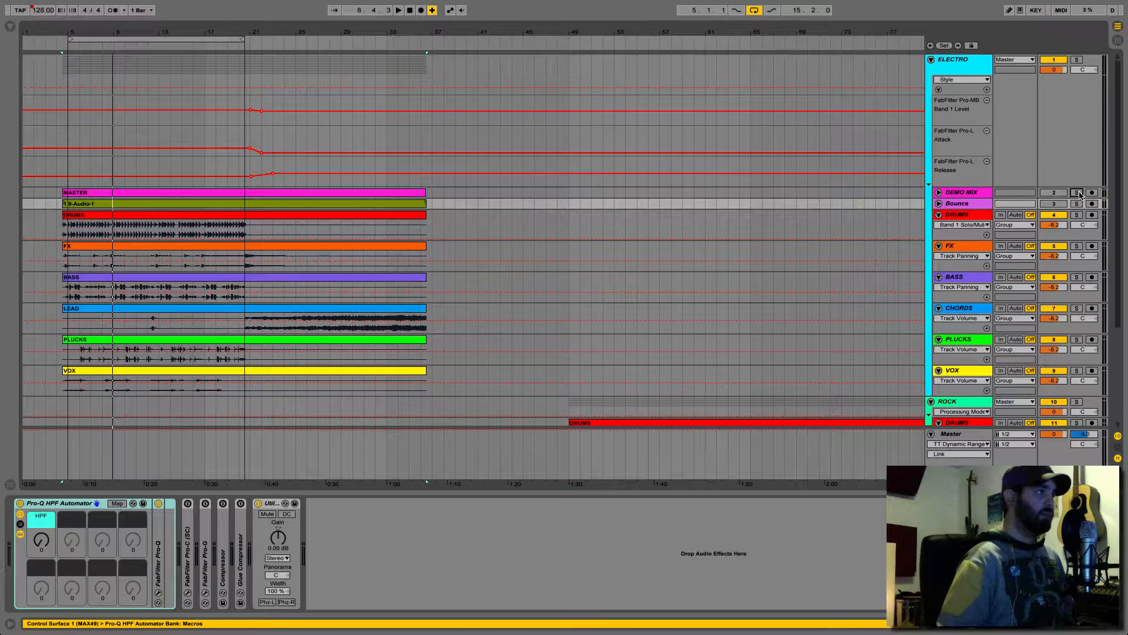
# Open the TT Dynamic Range Meter on the Master, read the processed mix's linked dynamic range during playback, and close the meter.
pyautogui.click(953, 436)
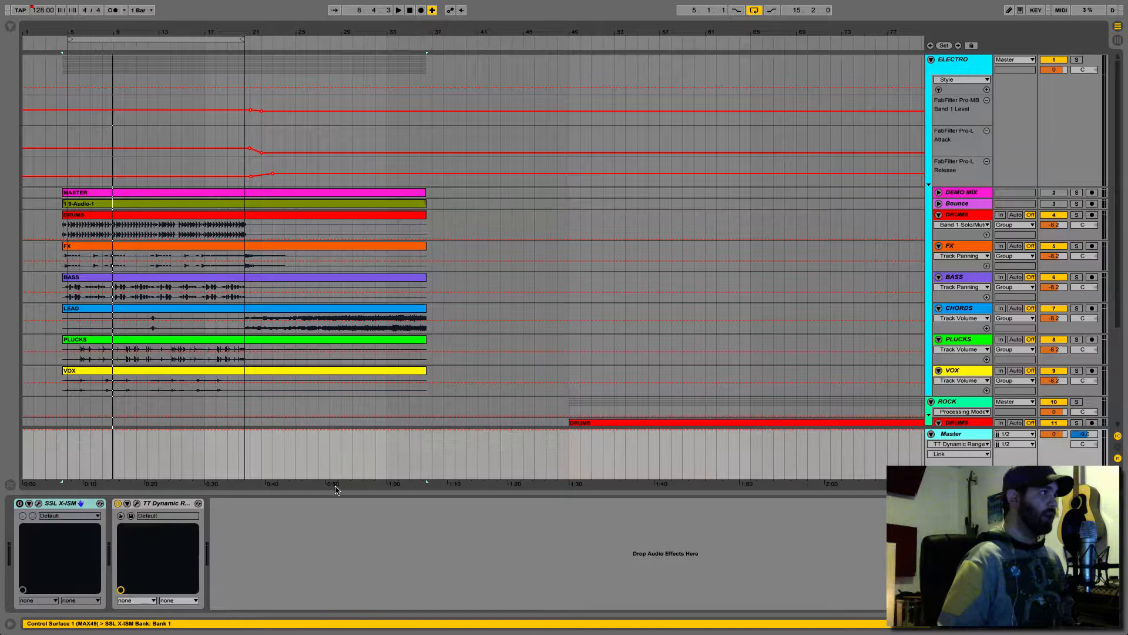
pyautogui.click(136, 503)
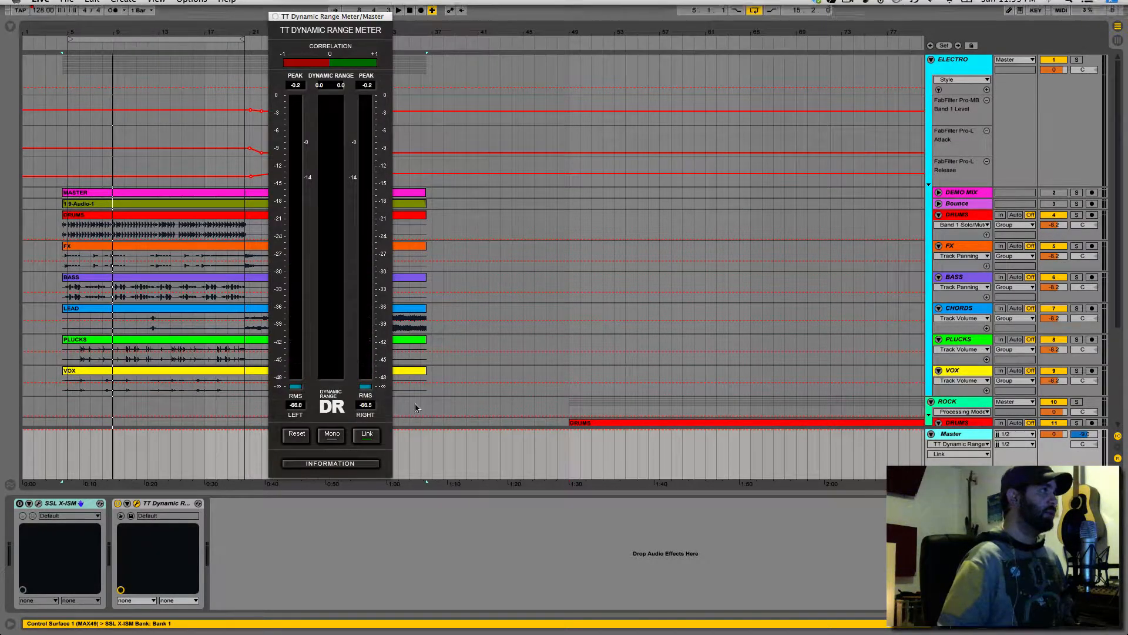
pyautogui.press('space')
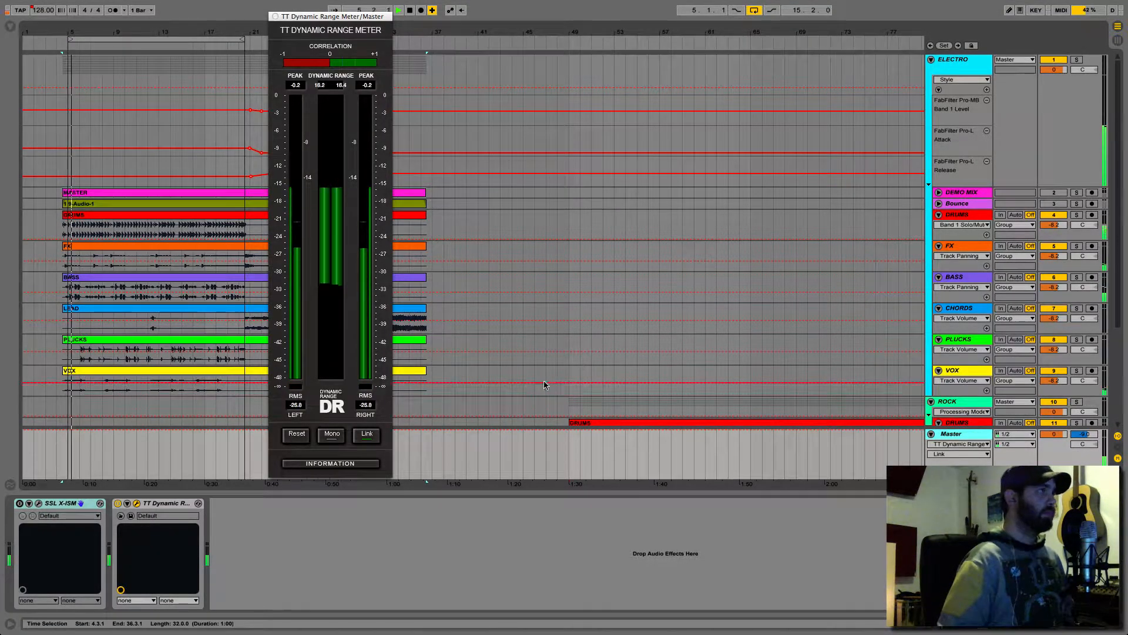
pyautogui.doubleClick(369, 433)
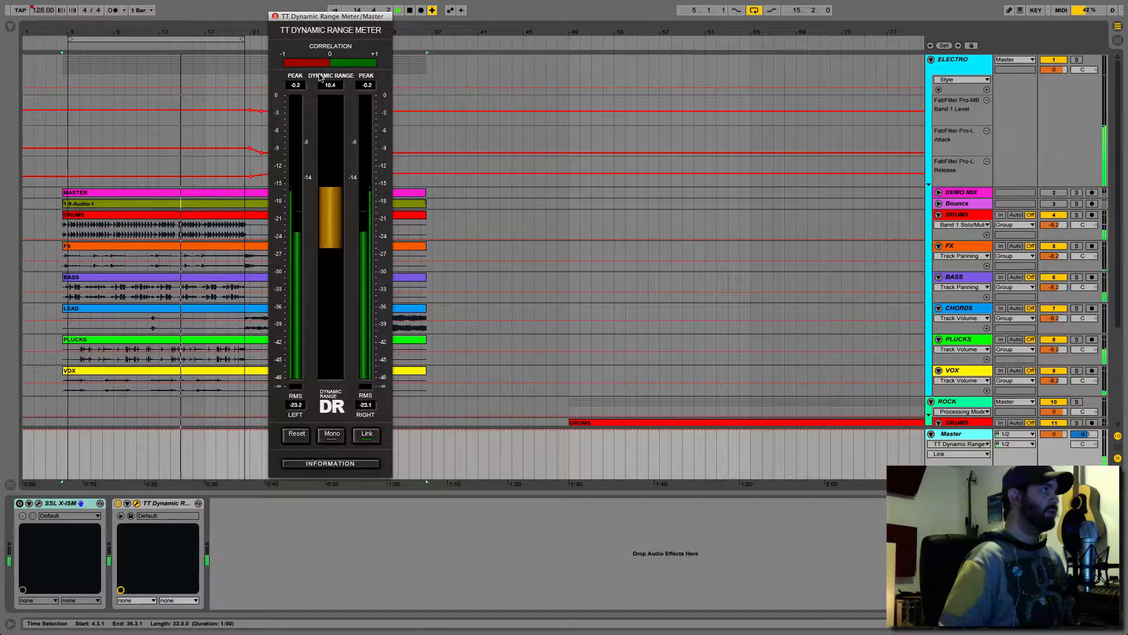
pyautogui.click(275, 17)
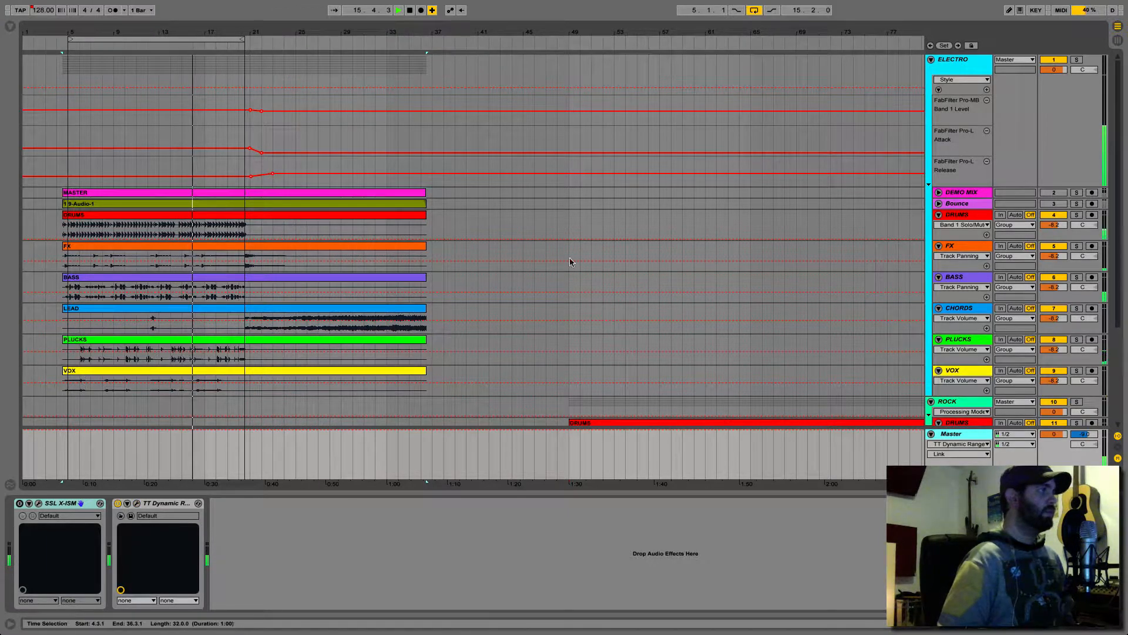
# Solo DEMO MIX briefly for one last comparison during playback, unsolo it, and stop playback.
pyautogui.click(1077, 192)
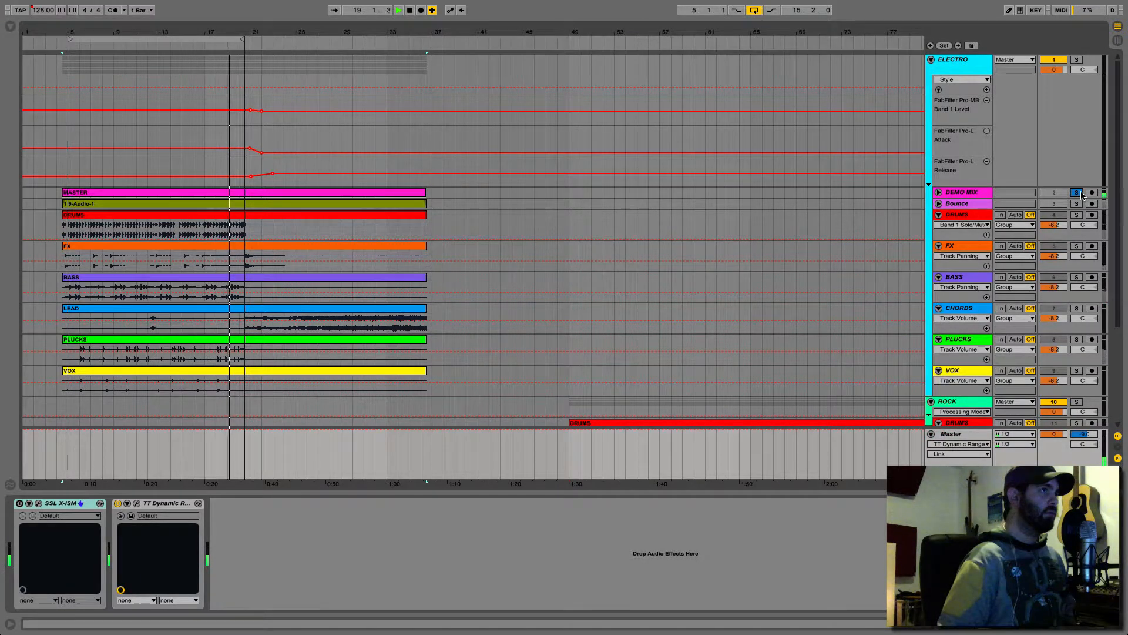
pyautogui.click(1076, 193)
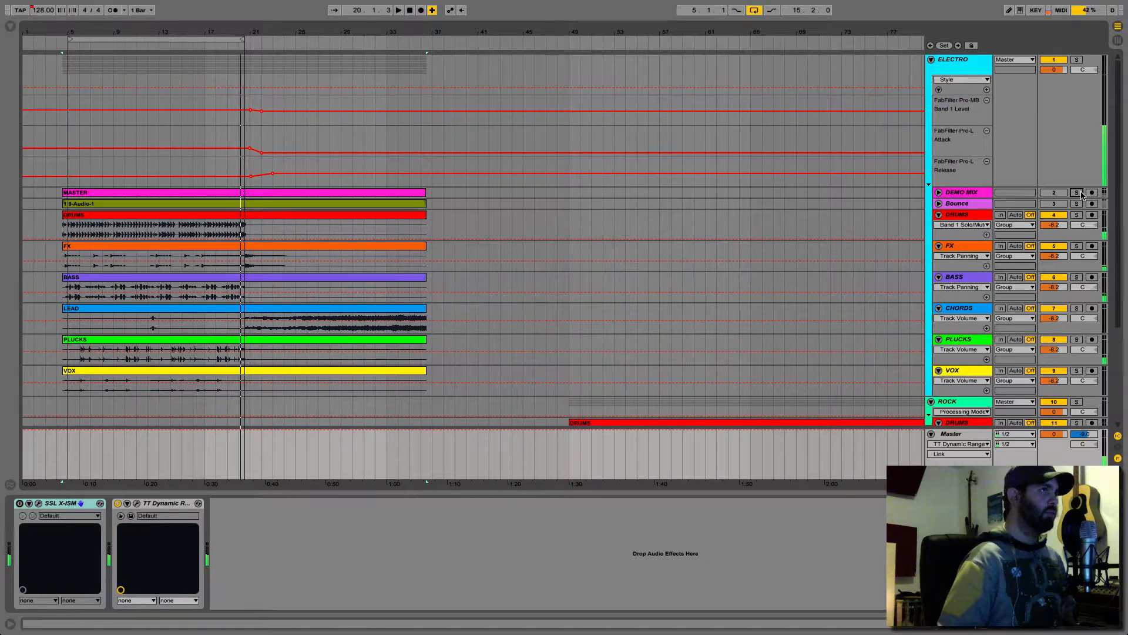
pyautogui.press('space')
# Look over the ELECTRO and ROCK group tracks across the arrangement.
pyautogui.scroll(-3, 336, 276)
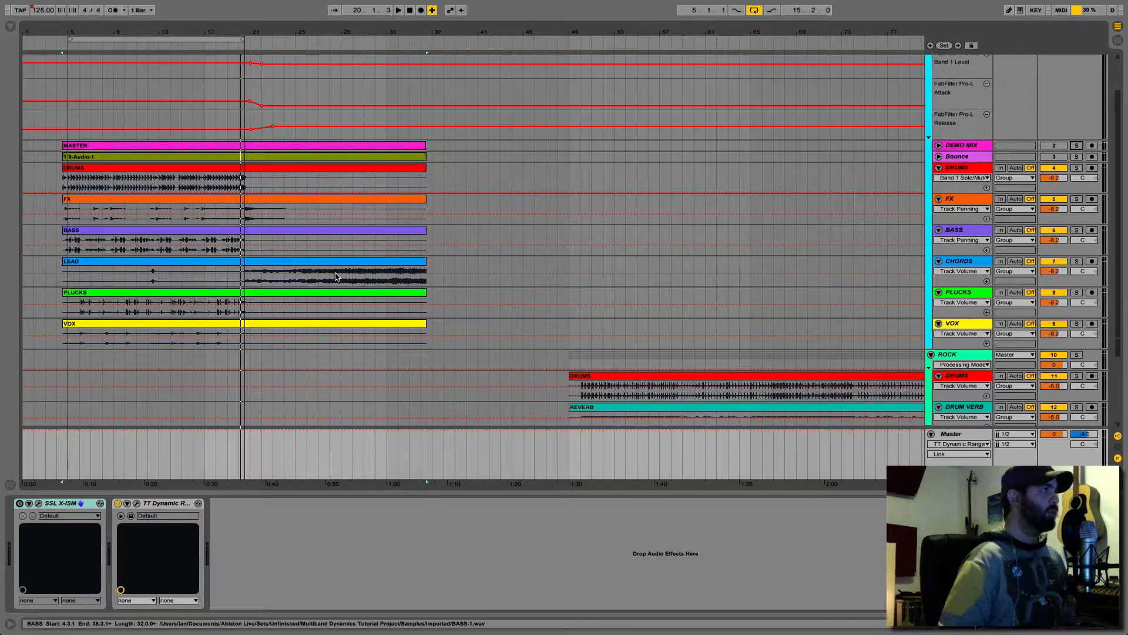
pyautogui.scroll(-4, 336, 277)
pyautogui.hscroll(3, 335, 277)
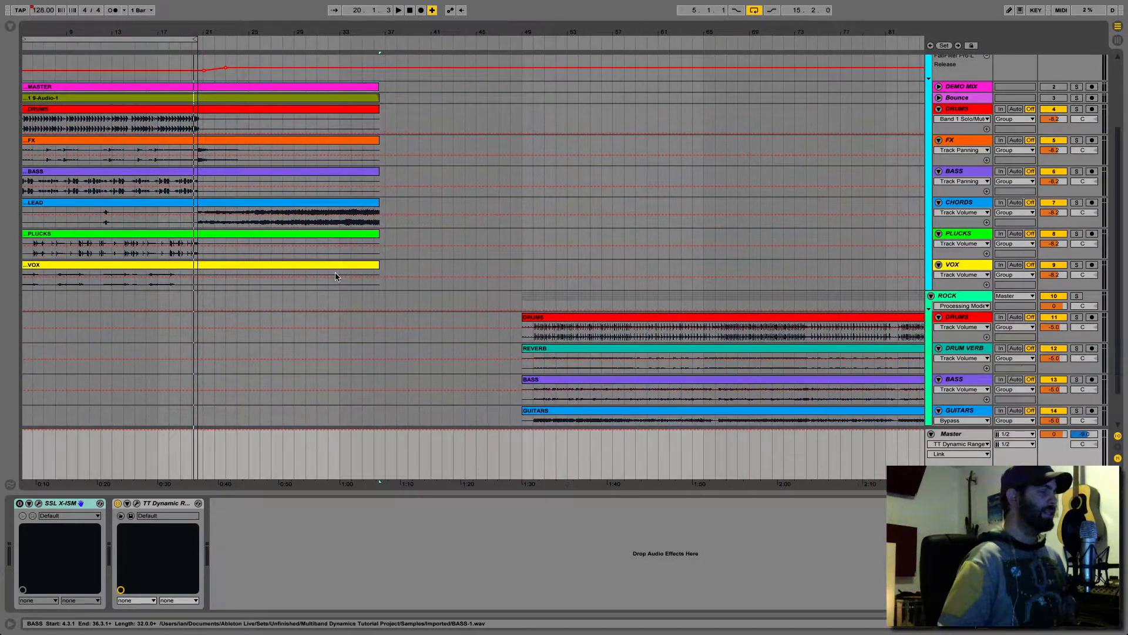
pyautogui.hscroll(5, 335, 277)
pyautogui.scroll(-1, 336, 277)
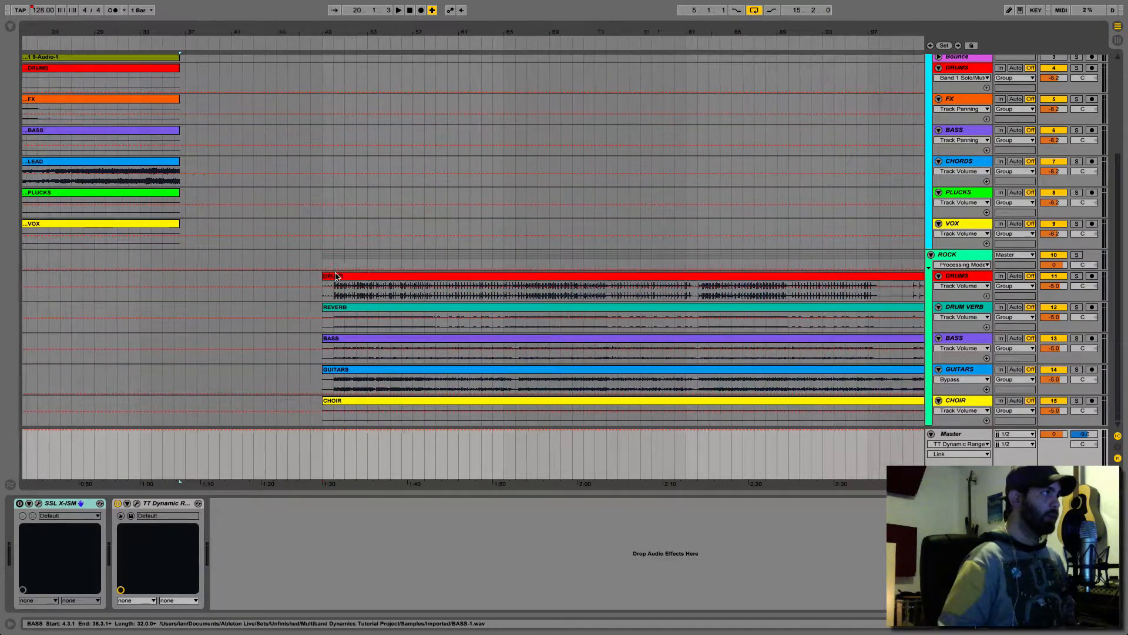
pyautogui.hscroll(-8, 335, 277)
pyautogui.scroll(-1, 335, 276)
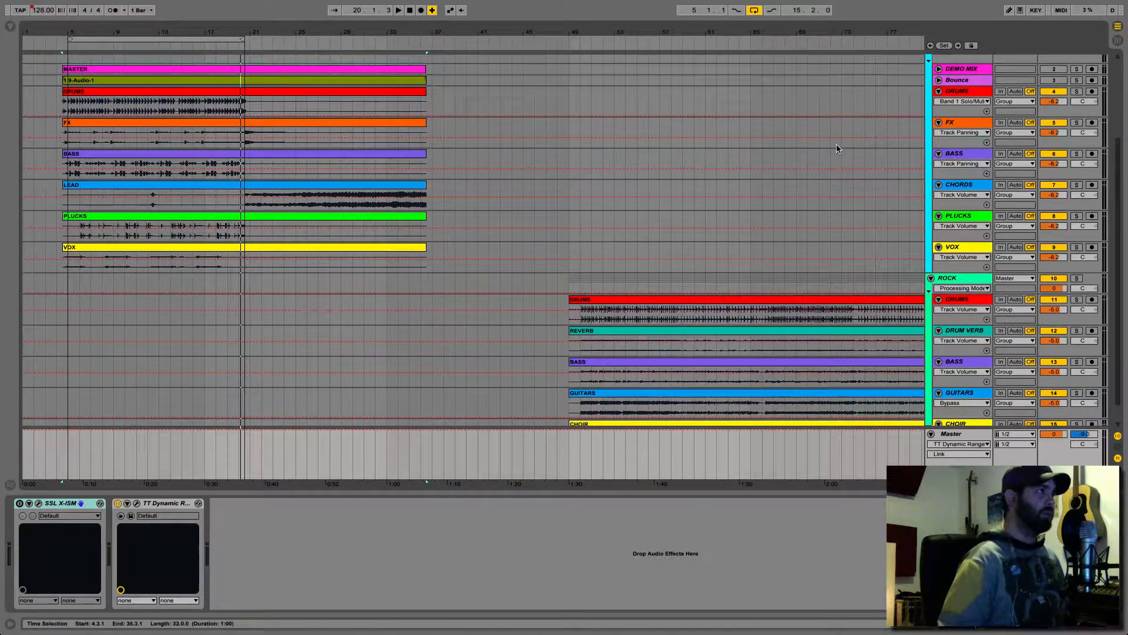
pyautogui.scroll(4, 836, 149)
pyautogui.hscroll(3, 836, 148)
pyautogui.hscroll(-3, 836, 148)
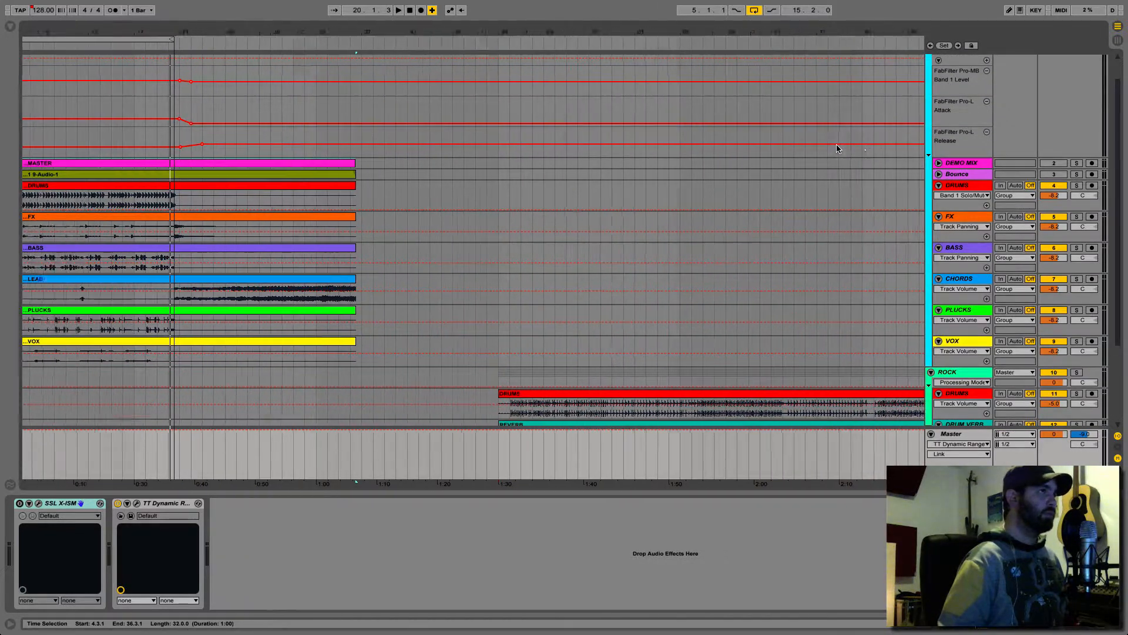
pyautogui.scroll(-2, 837, 148)
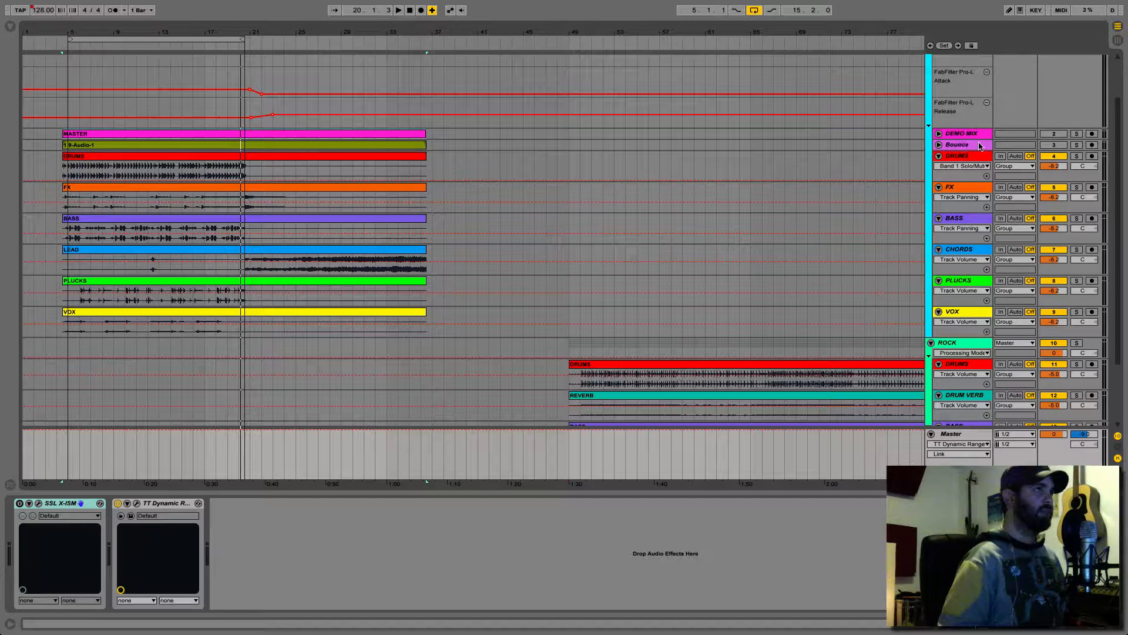
# In Session View, set the DEMO MIX volume to 0 dB and deactivate the Utility on the ELECTRO group.
pyautogui.press('Tab')
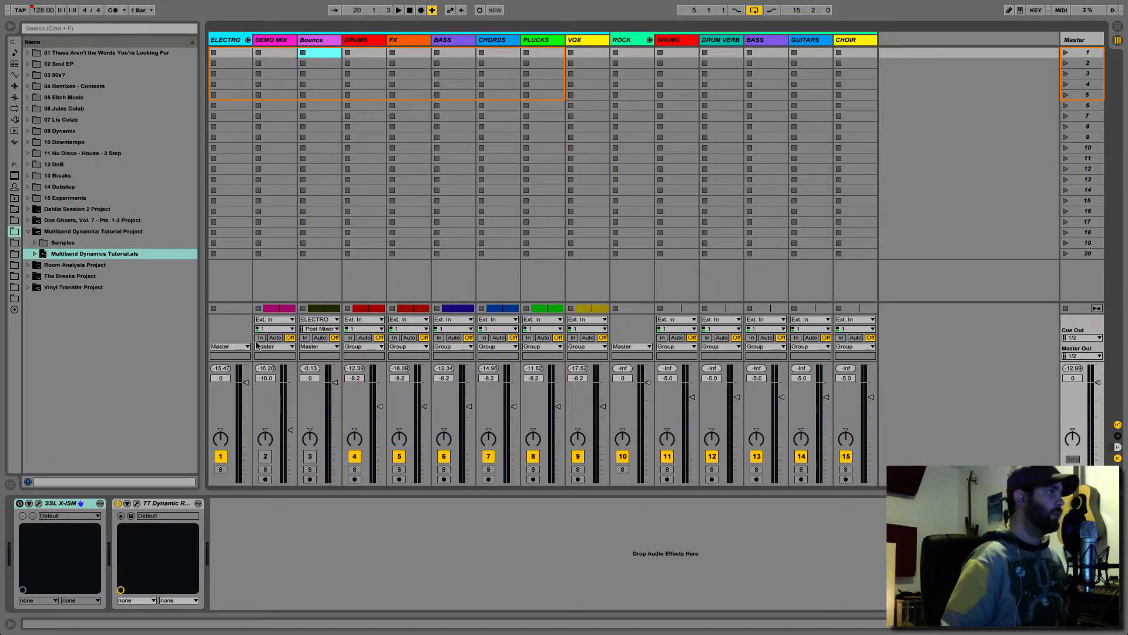
pyautogui.click(268, 380)
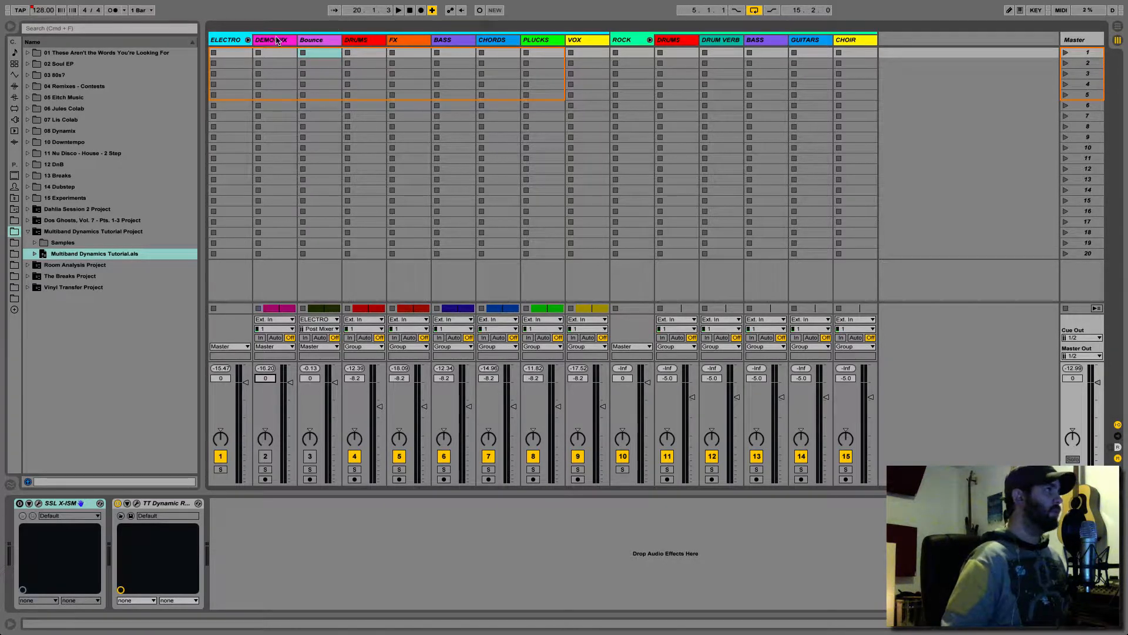
pyautogui.click(227, 40)
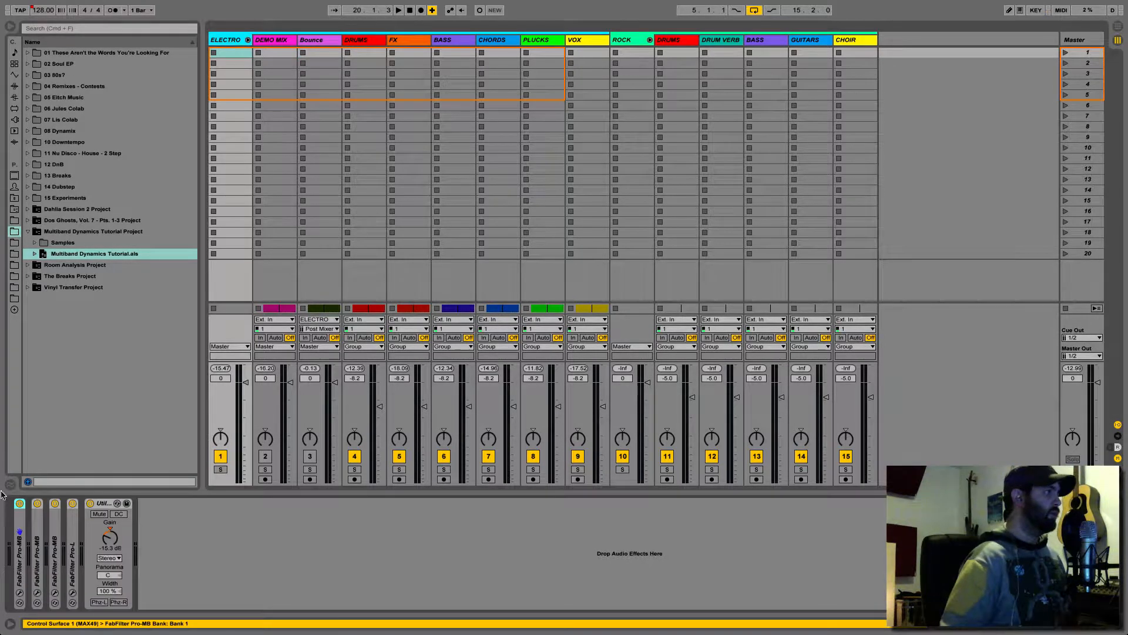
pyautogui.click(90, 504)
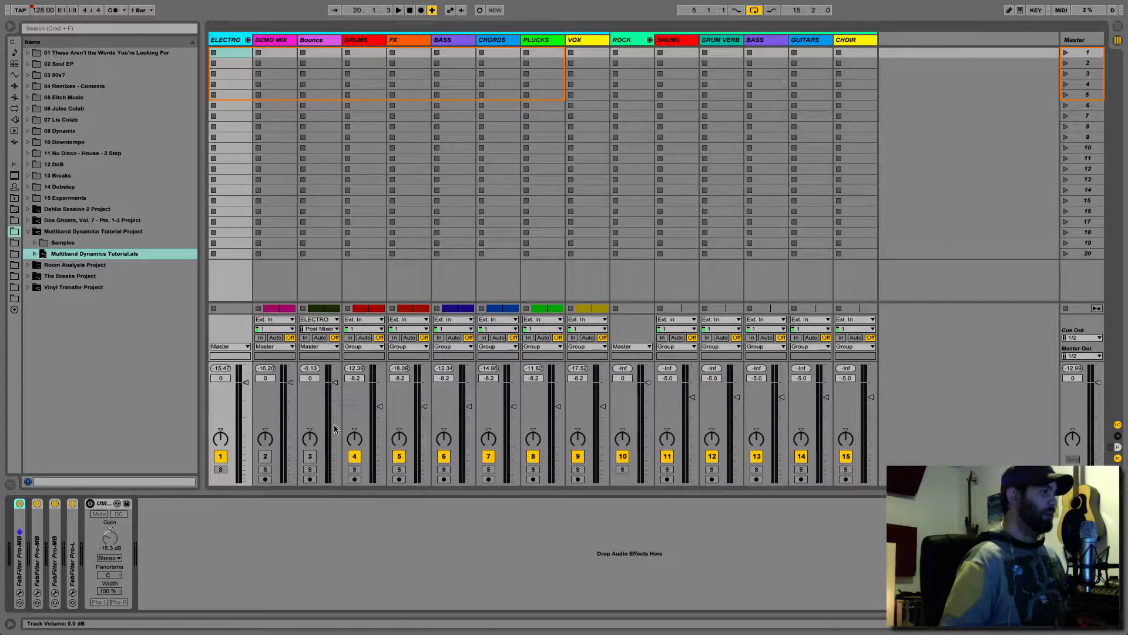
# Play the processed ELECTRO mix, compare it by ear with a briefly soloed DEMO MIX in Session View, and stop playback.
pyautogui.press('Tab')
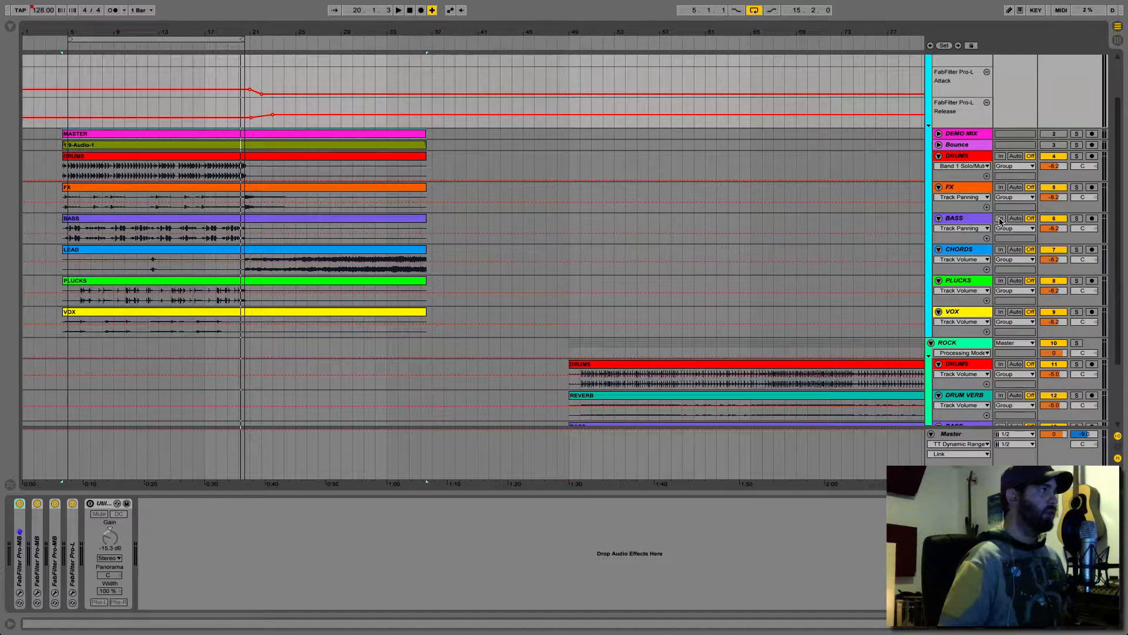
pyautogui.press('space')
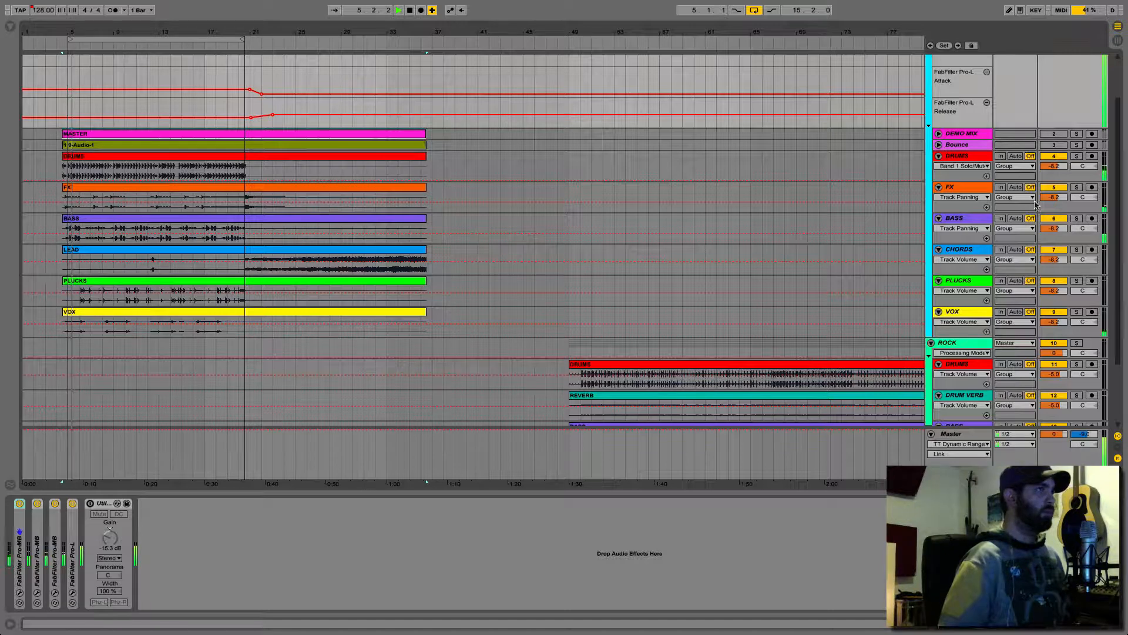
pyautogui.press('Tab')
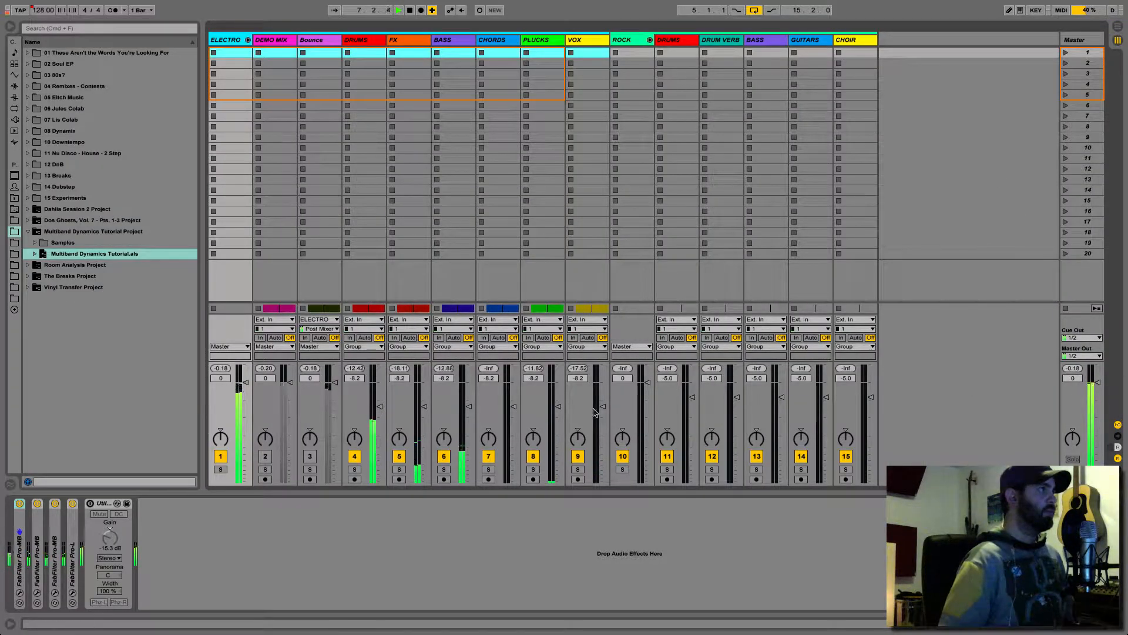
pyautogui.click(265, 470)
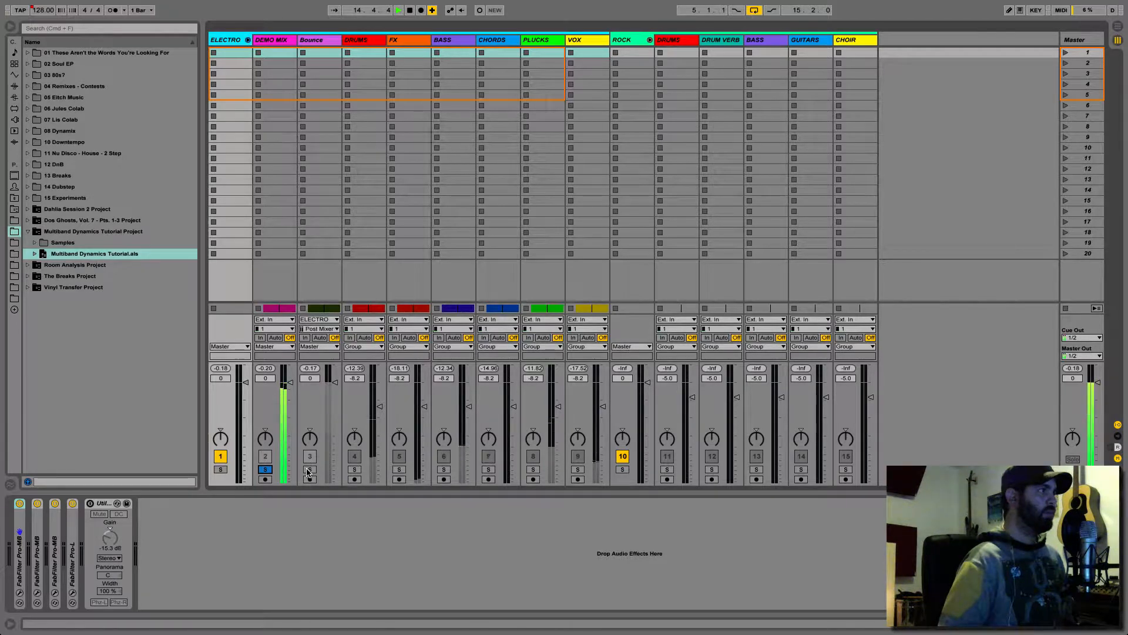
pyautogui.click(265, 470)
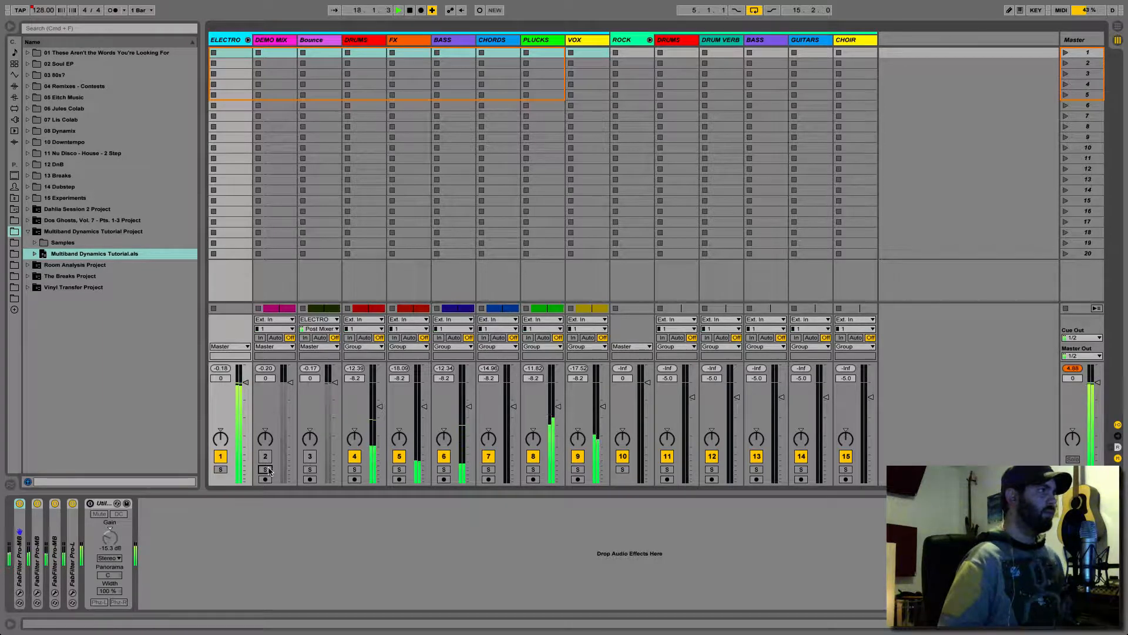
pyautogui.press('space')
# Reactivate the Utility on the ELECTRO group and lower the DEMO MIX volume to -16.0 dB.
pyautogui.click(89, 503)
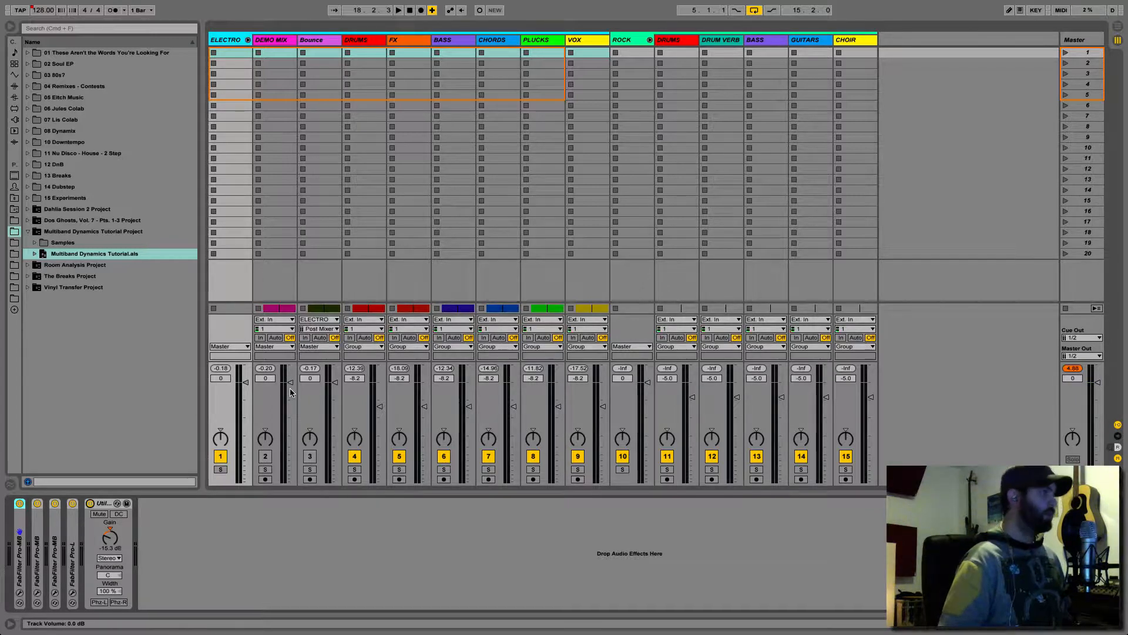
pyautogui.moveTo(290, 388); pyautogui.dragTo(277, 409)
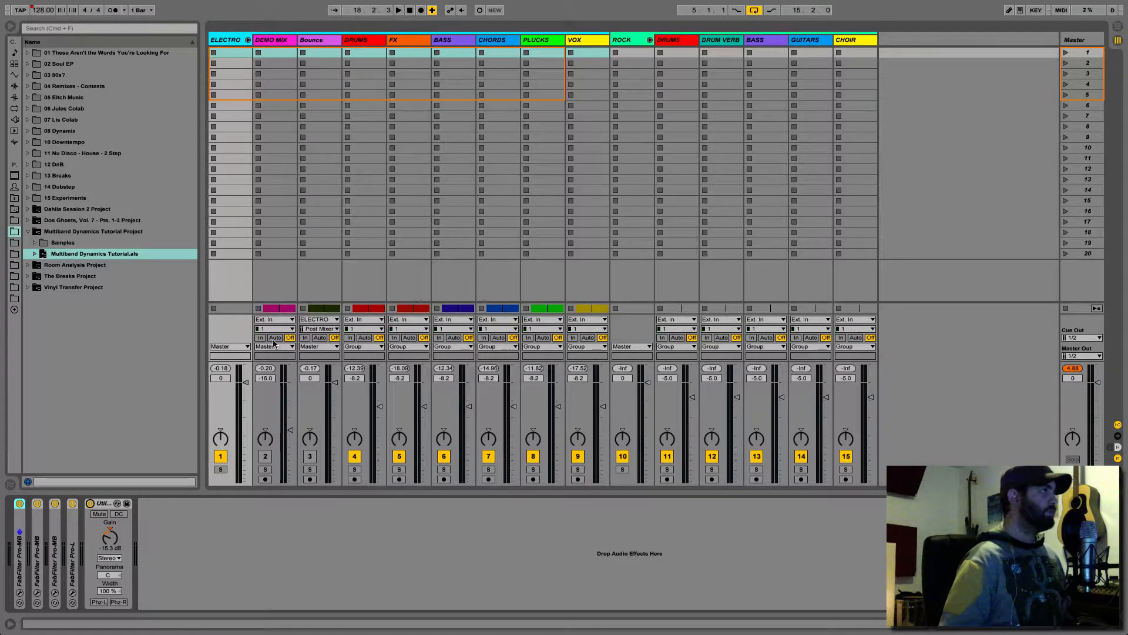
# Return to the arrangement, look over the ROCK group's tracks and effect chain, and turn off the arrangement loop.
pyautogui.press('Tab')
pyautogui.scroll(-3, 825, 289)
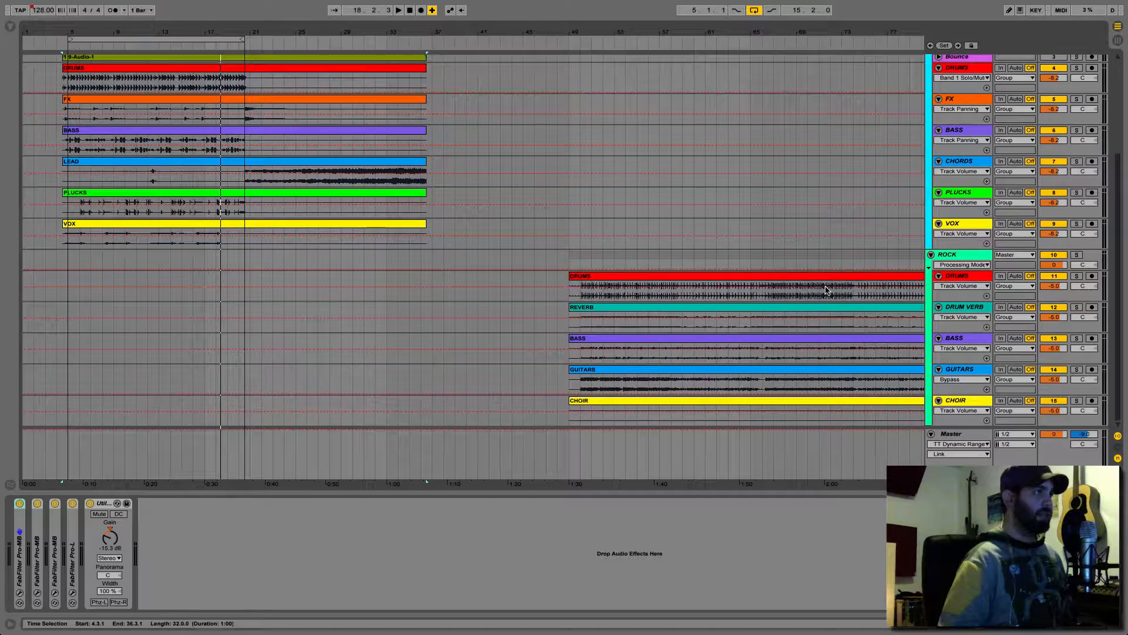
pyautogui.click(958, 255)
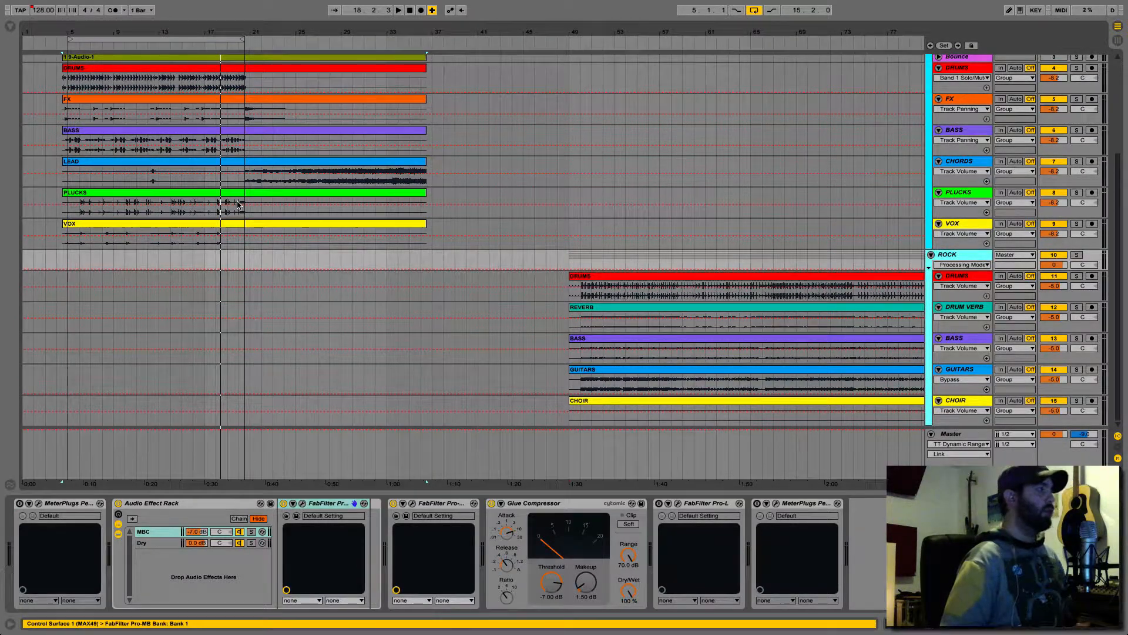
pyautogui.scroll(5, 238, 204)
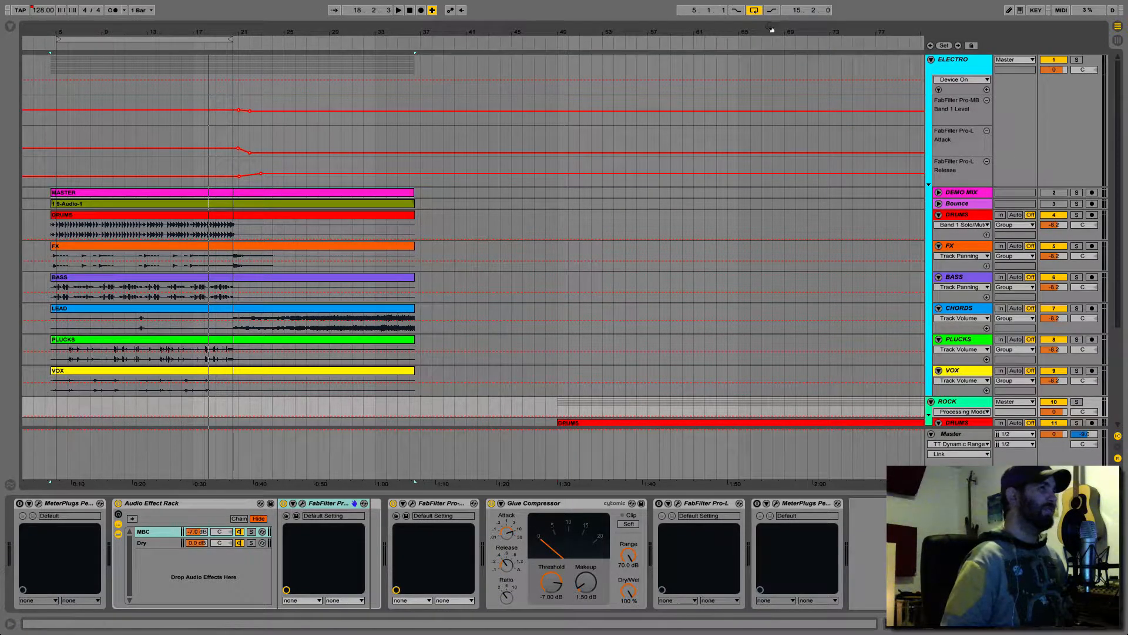
pyautogui.click(755, 10)
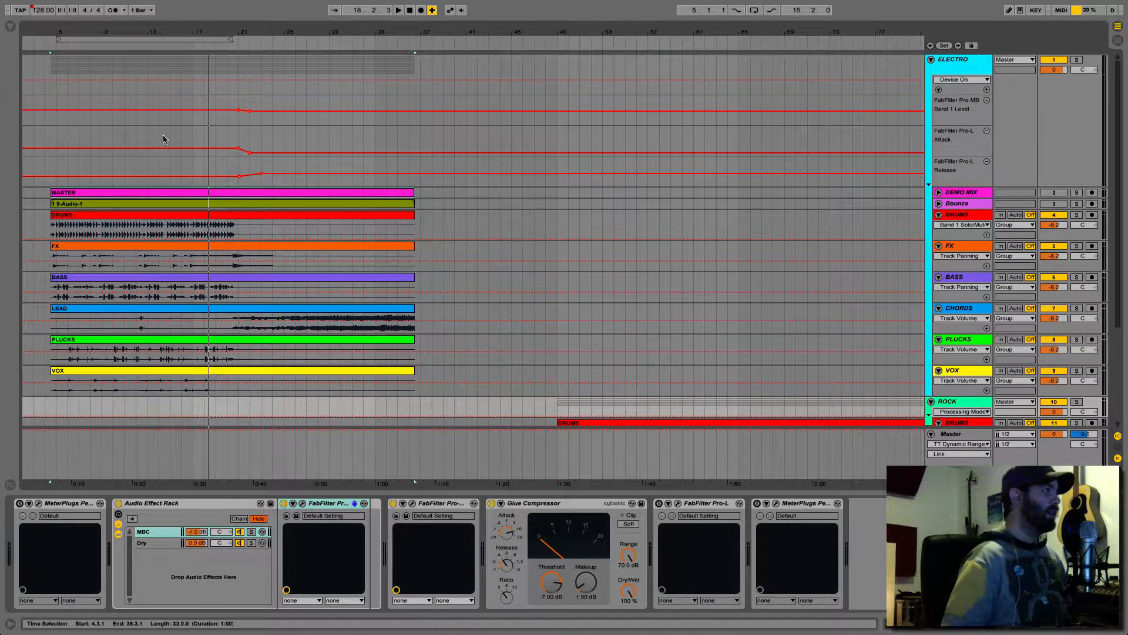
# Play from bar 20 with the ELECTRO group's third Pro-MB open to watch its automated Band 1 Level, stop, and close the plug-in.
pyautogui.click(228, 125)
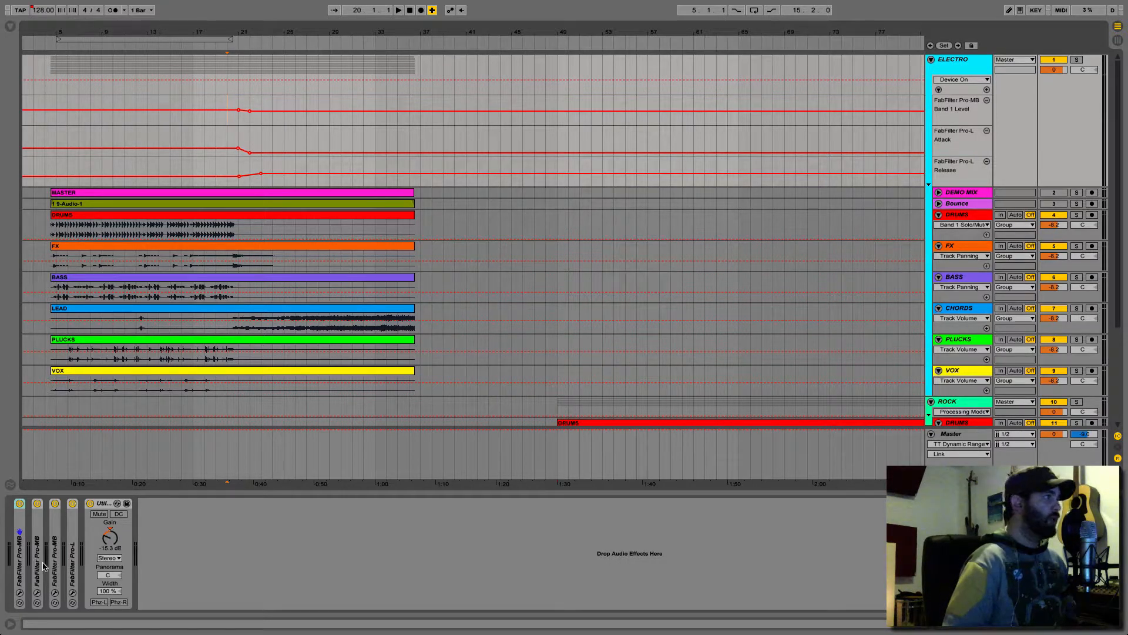
pyautogui.click(55, 593)
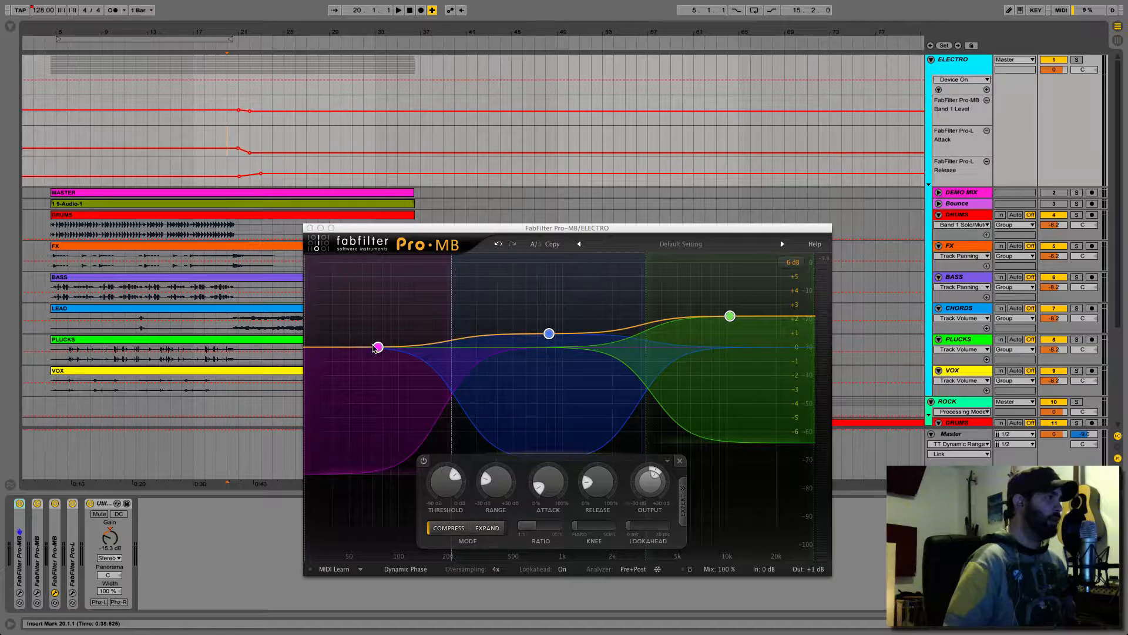
pyautogui.click(374, 404)
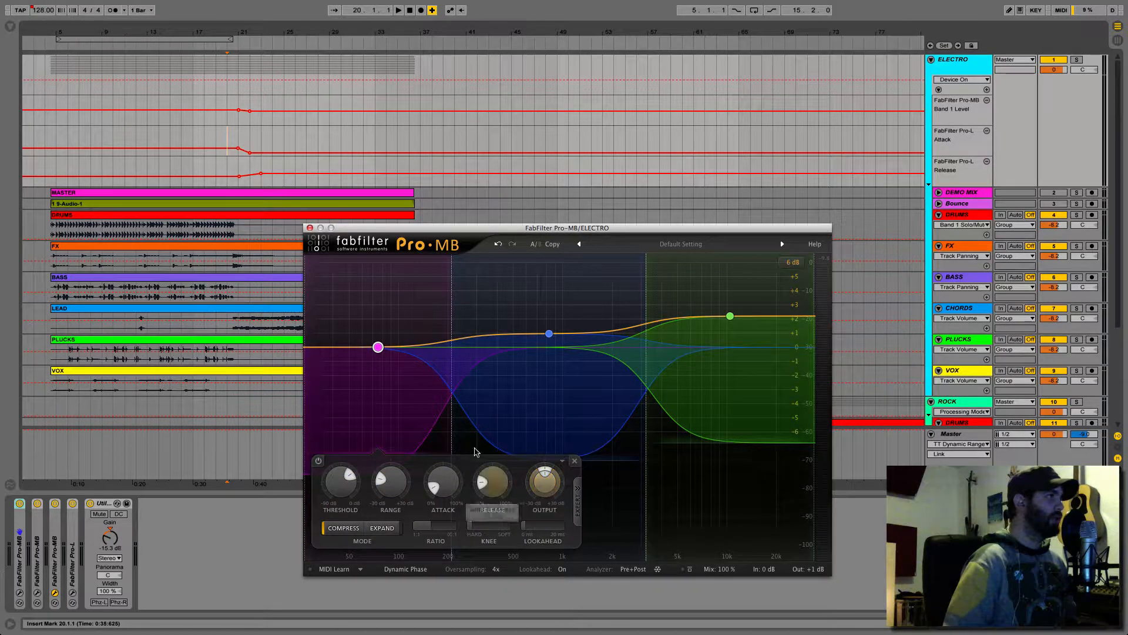
pyautogui.press('space')
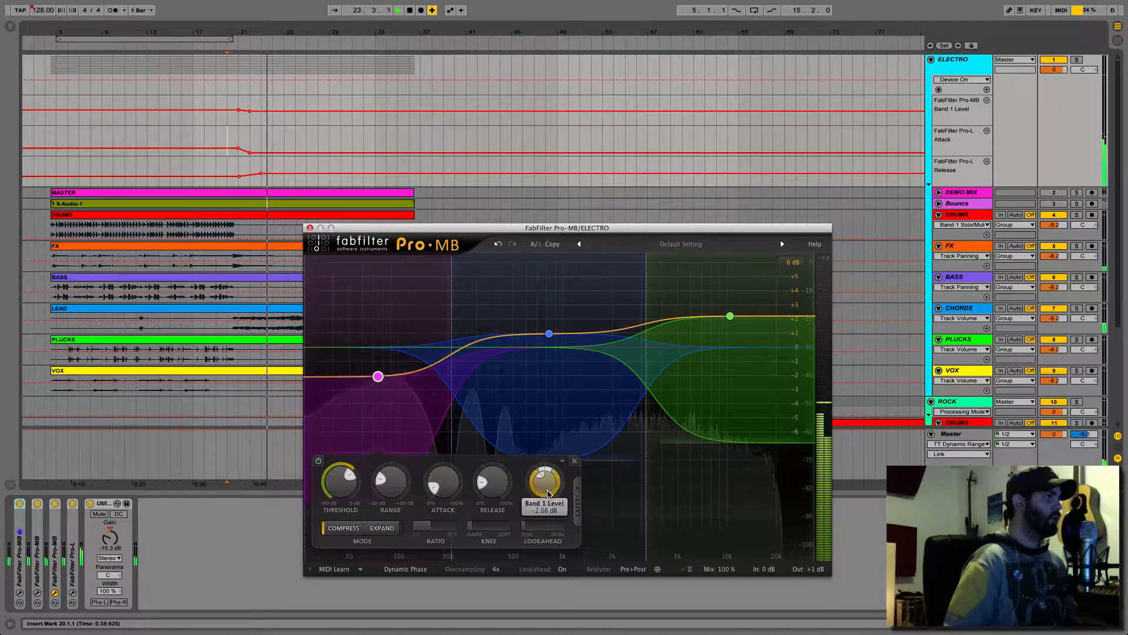
pyautogui.moveTo(546, 488)
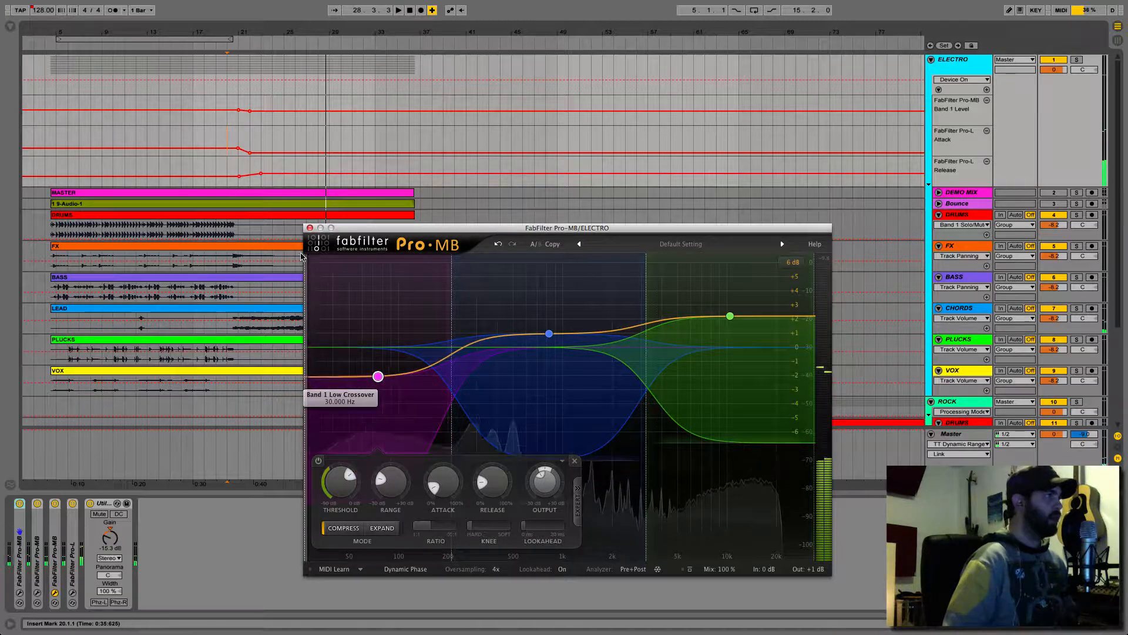
pyautogui.press('space')
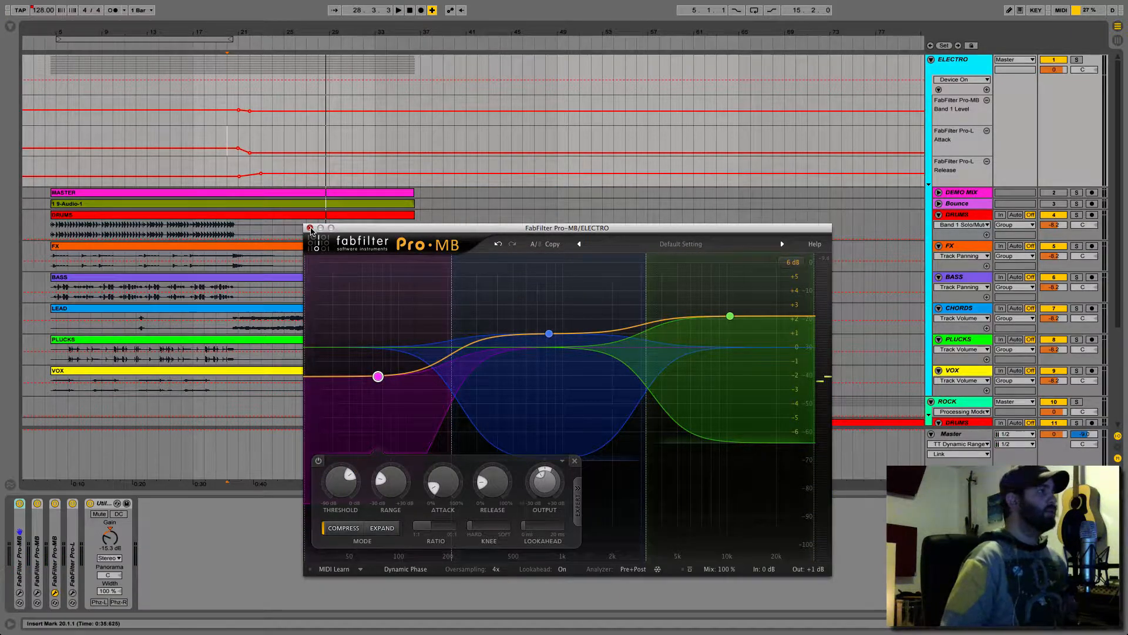
pyautogui.click(310, 228)
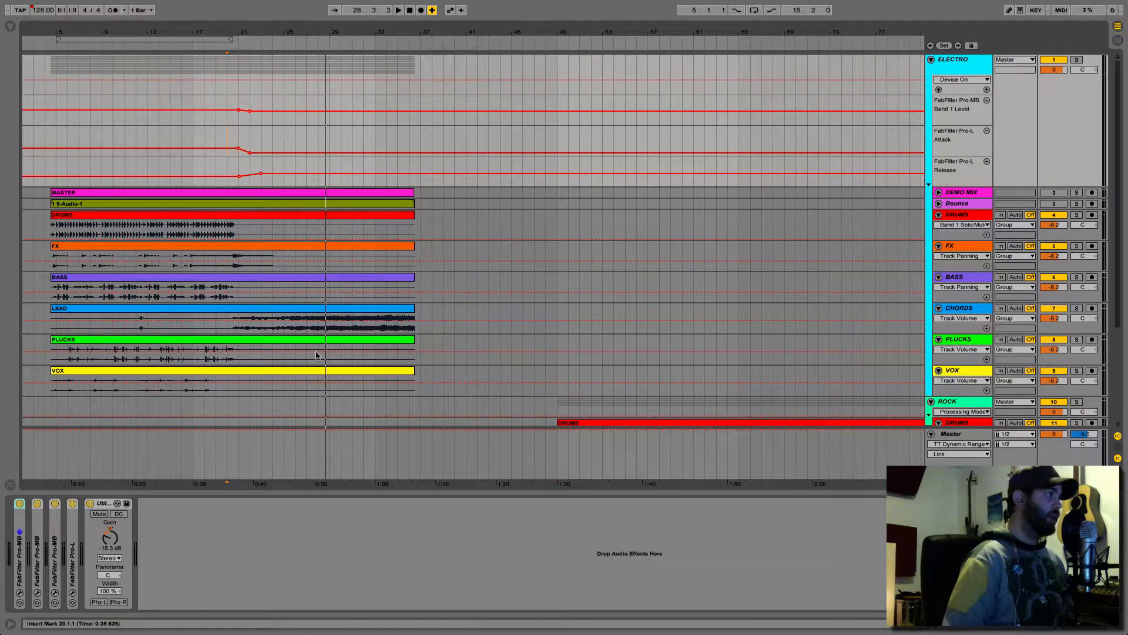
# Open the ELECTRO group's Pro-L, play from bar 19 to watch its attack and release automation, stop, and close it.
pyautogui.click(72, 593)
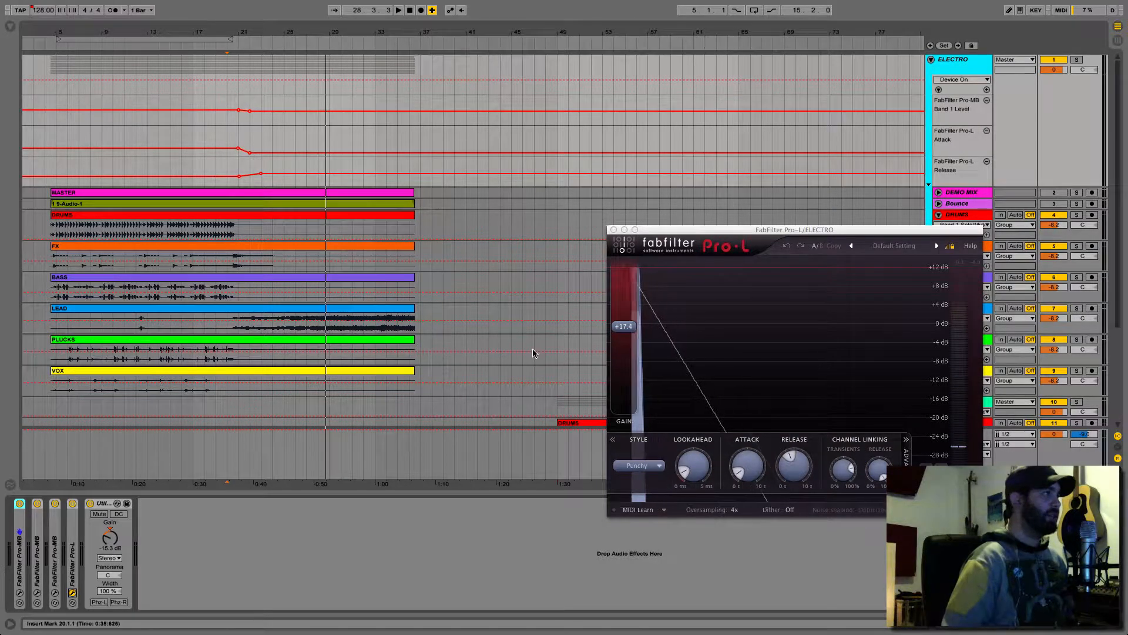
pyautogui.click(217, 130)
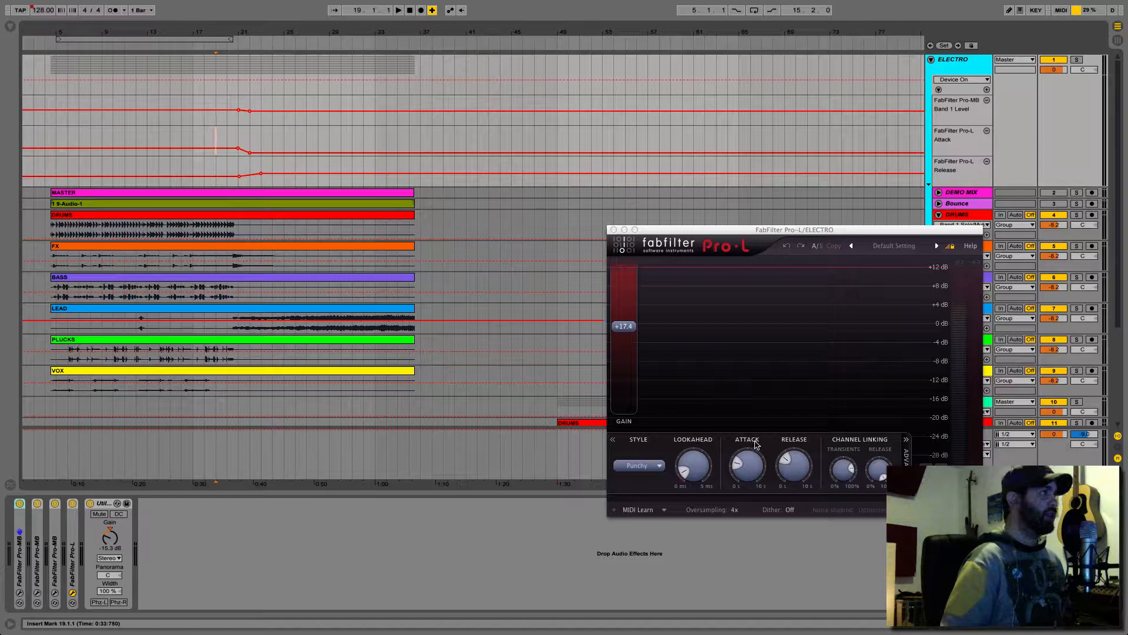
pyautogui.press('space')
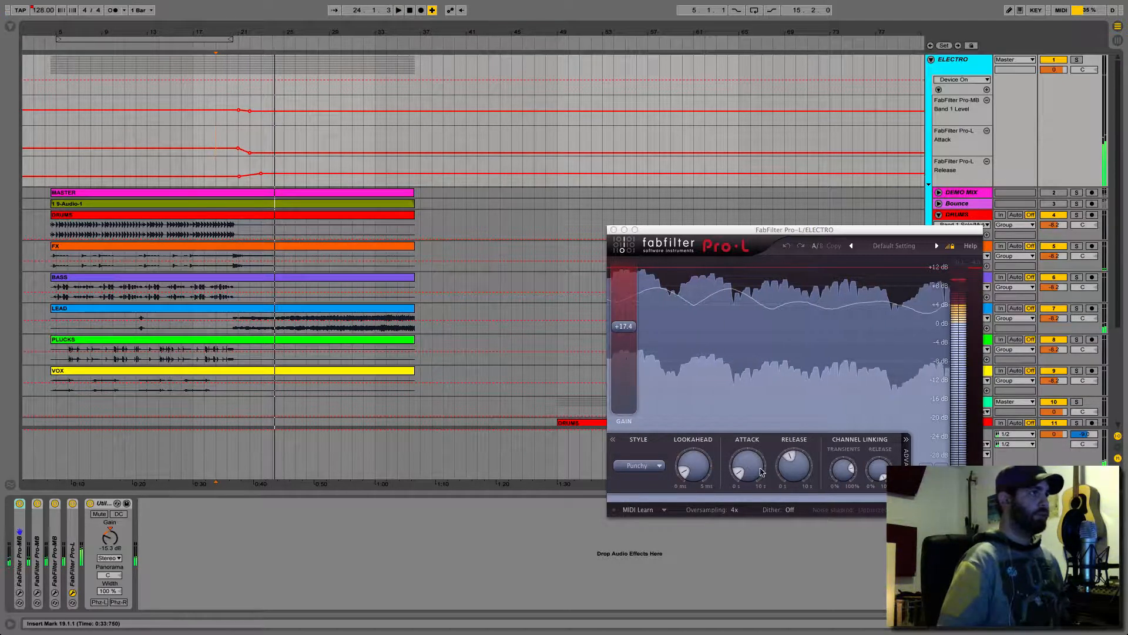
pyautogui.press('space')
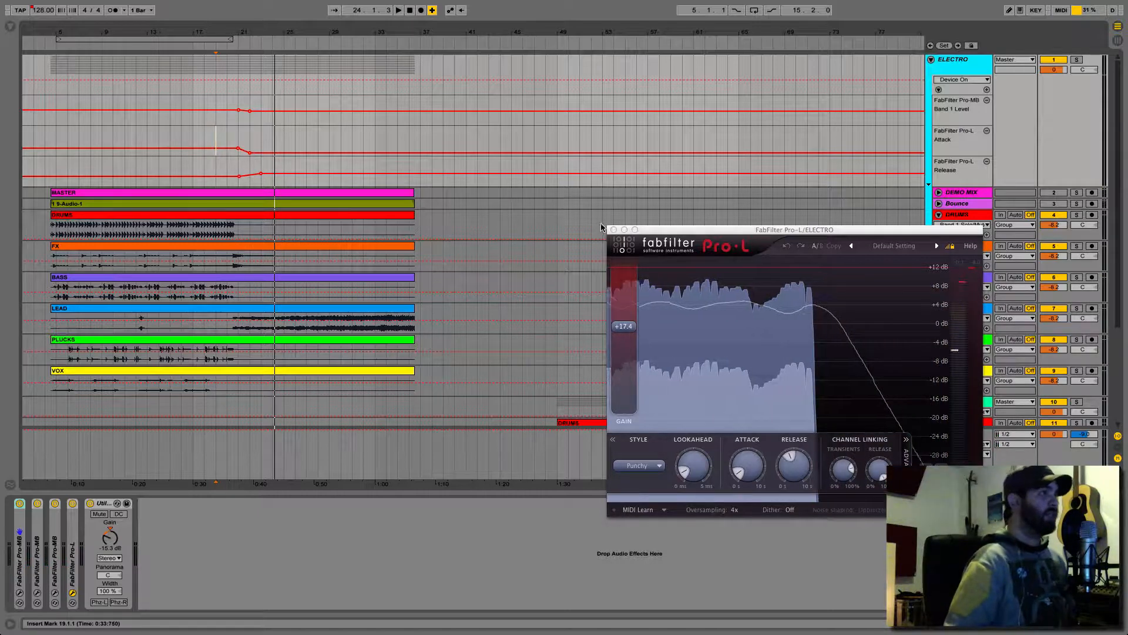
pyautogui.click(614, 230)
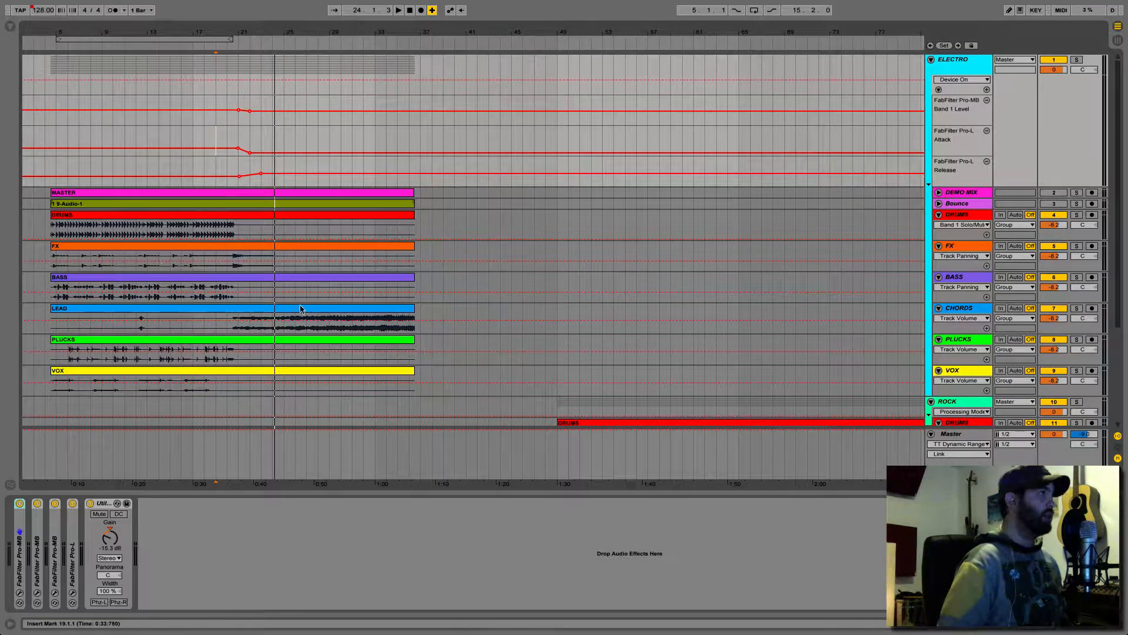
# Play the ROCK section from bar 49 with the ROCK group's effect chain in view.
pyautogui.scroll(-5, 631, 302)
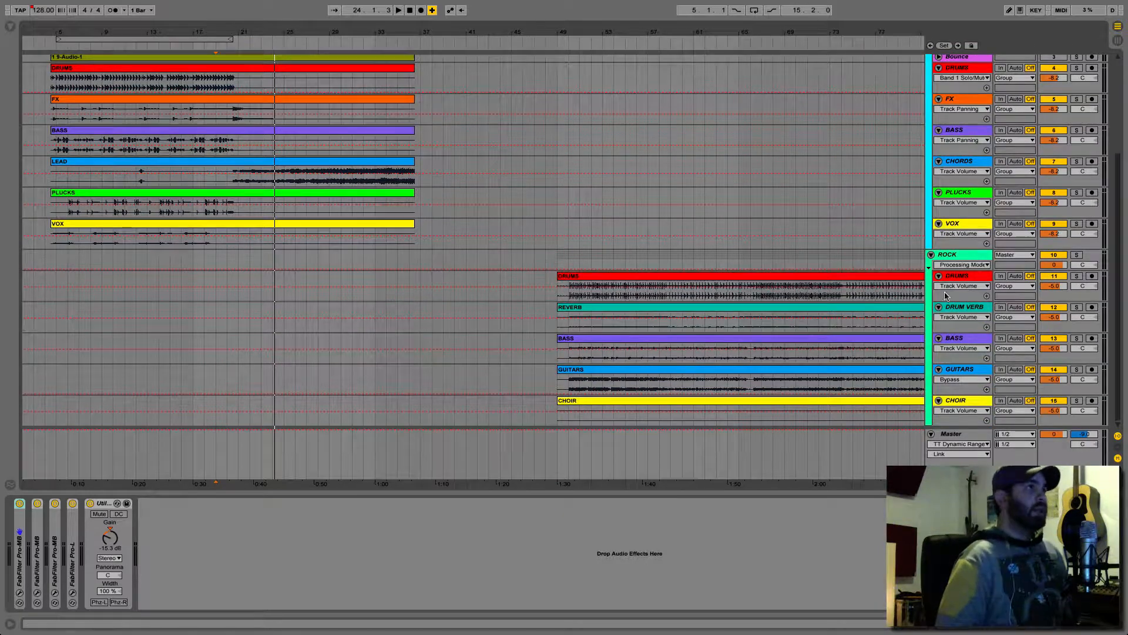
pyautogui.click(969, 259)
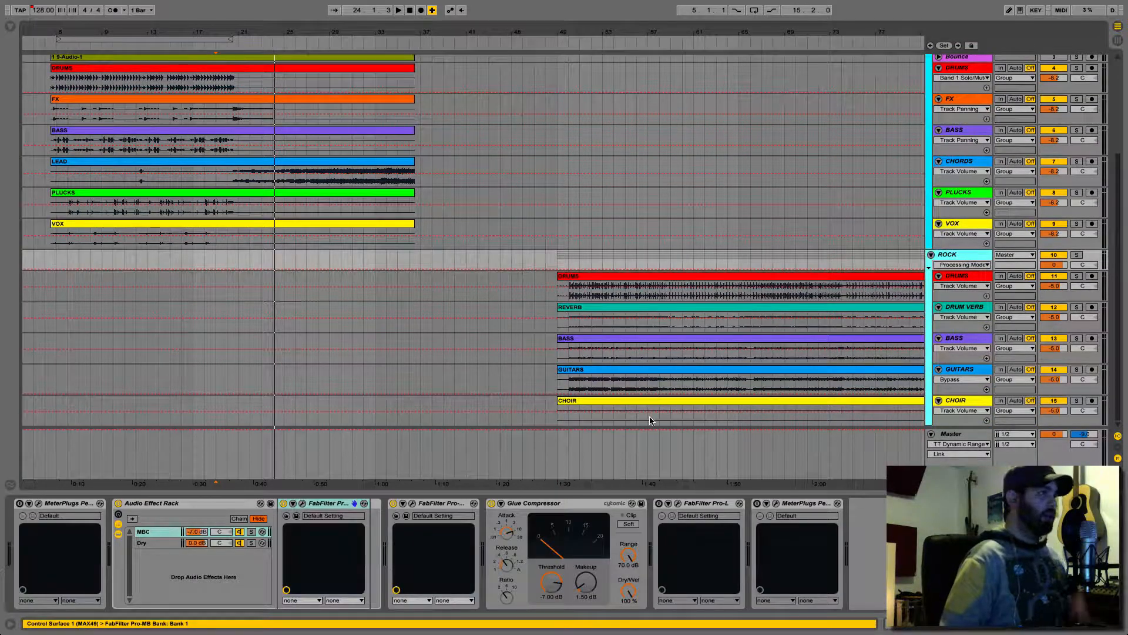
pyautogui.click(566, 282)
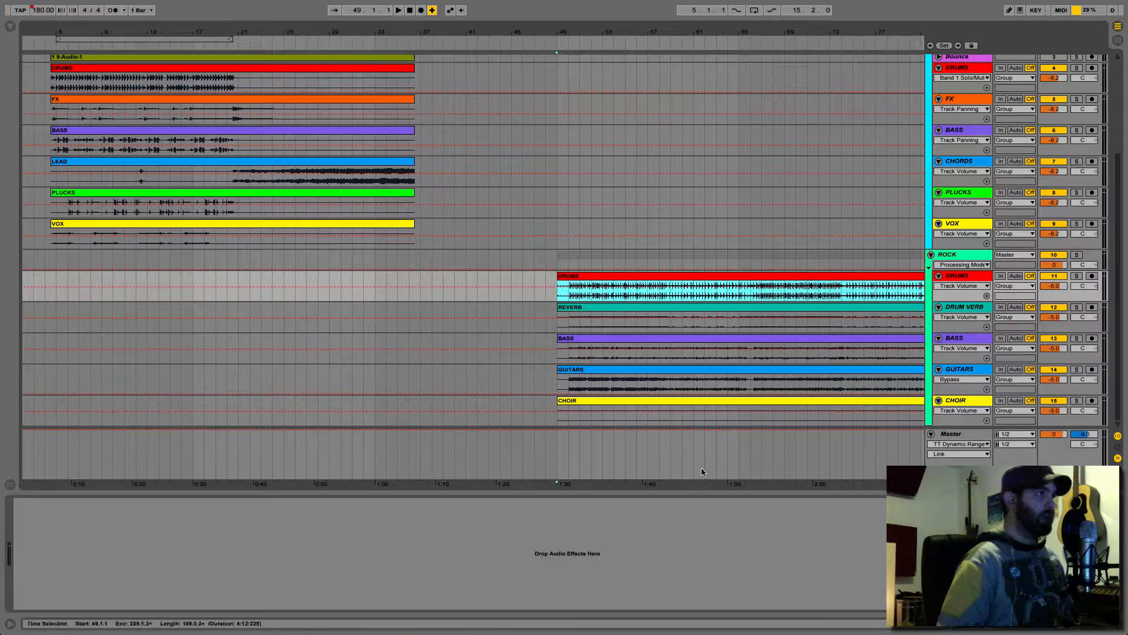
pyautogui.click(951, 438)
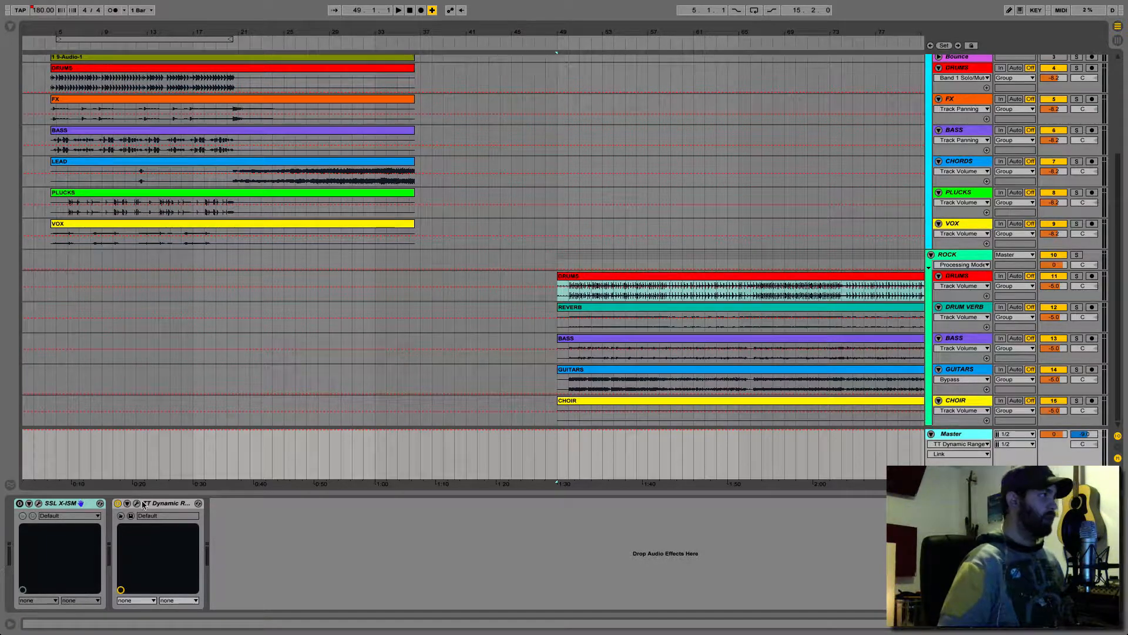
pyautogui.click(972, 256)
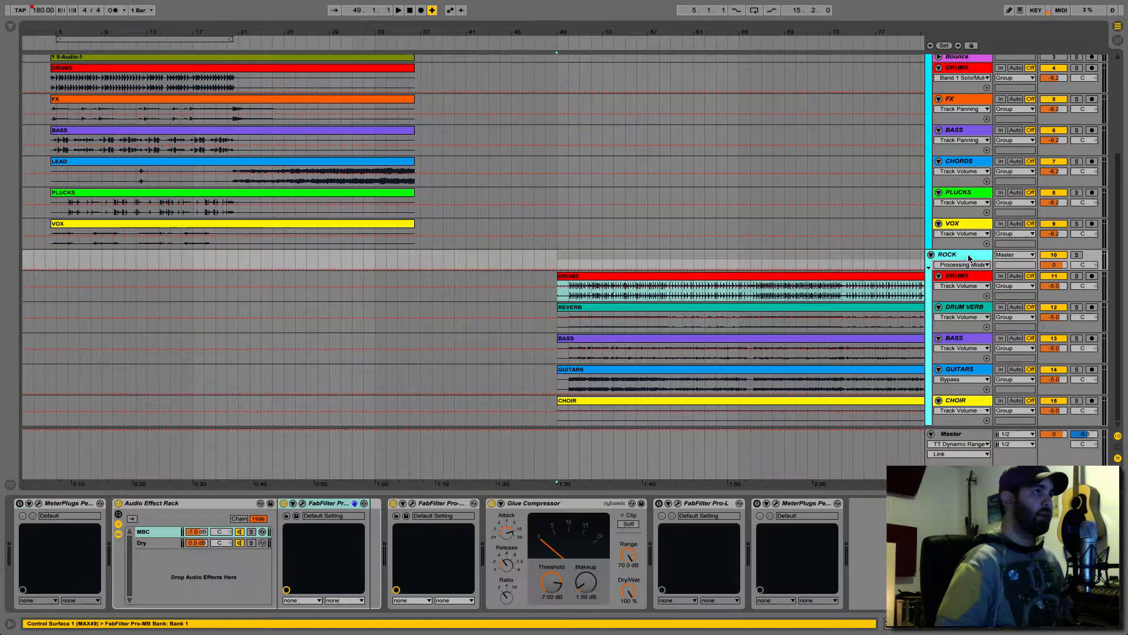
pyautogui.press('space')
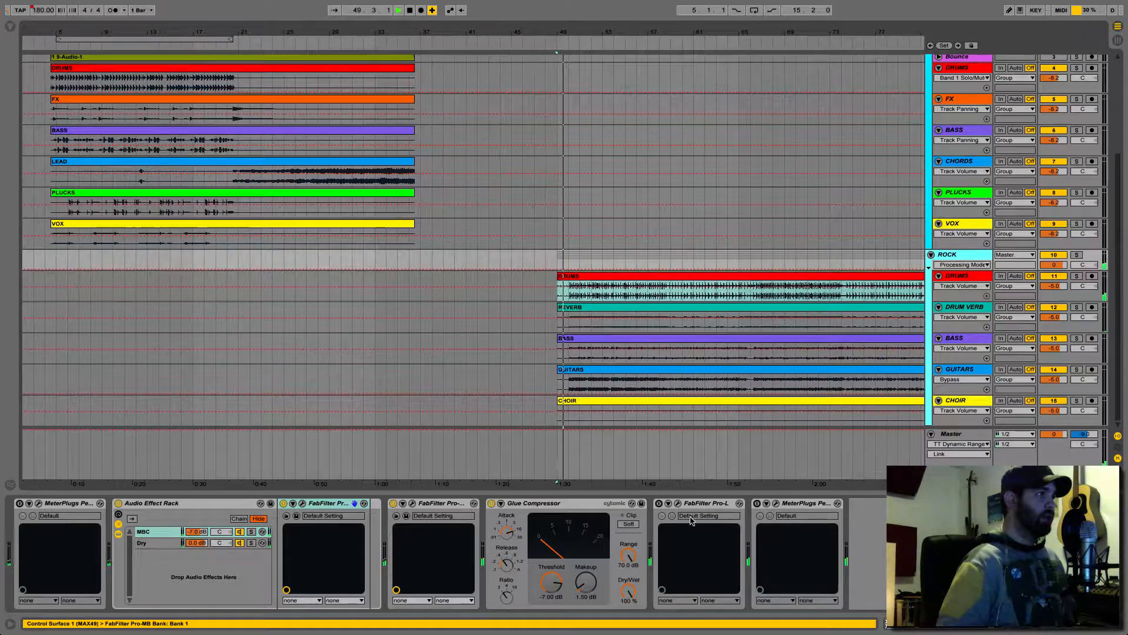
# Open the ROCK group's Pro-L limiter, move its window clear of the device chain, set its gain to 0 dB and activate it.
pyautogui.click(678, 503)
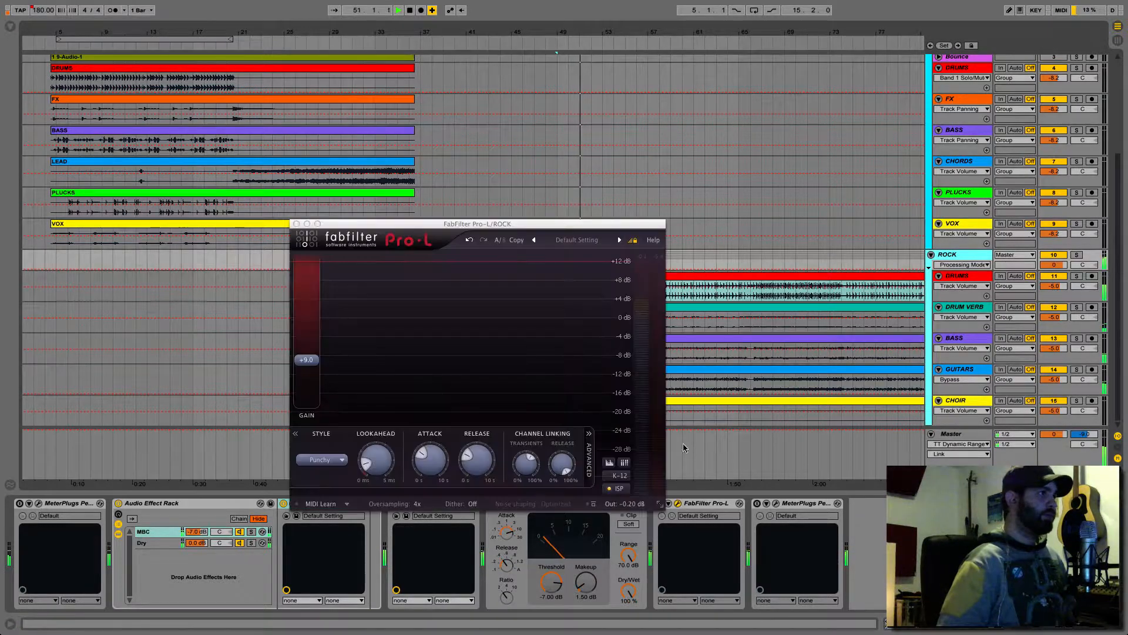
pyautogui.moveTo(559, 226); pyautogui.dragTo(670, 72)
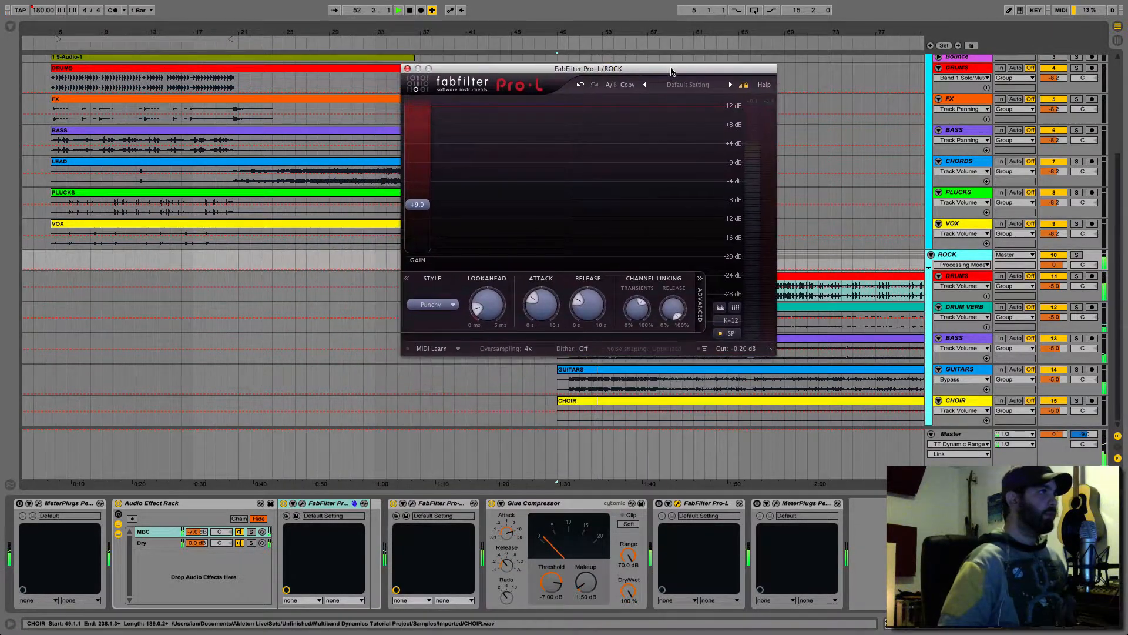
pyautogui.moveTo(418, 205); pyautogui.dragTo(418, 250)
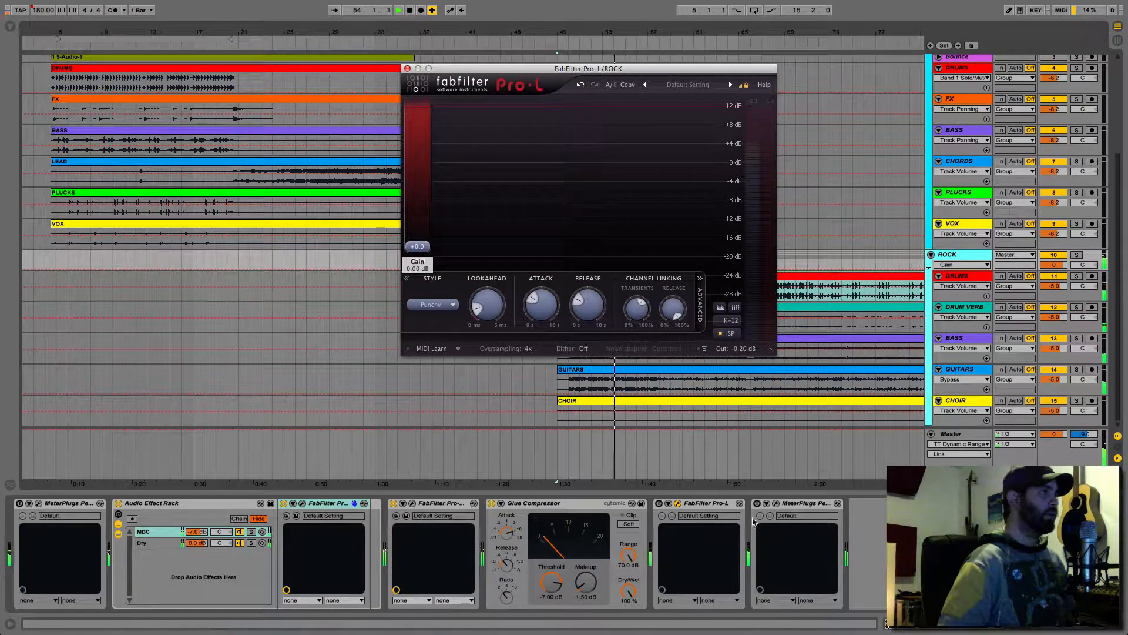
pyautogui.click(659, 503)
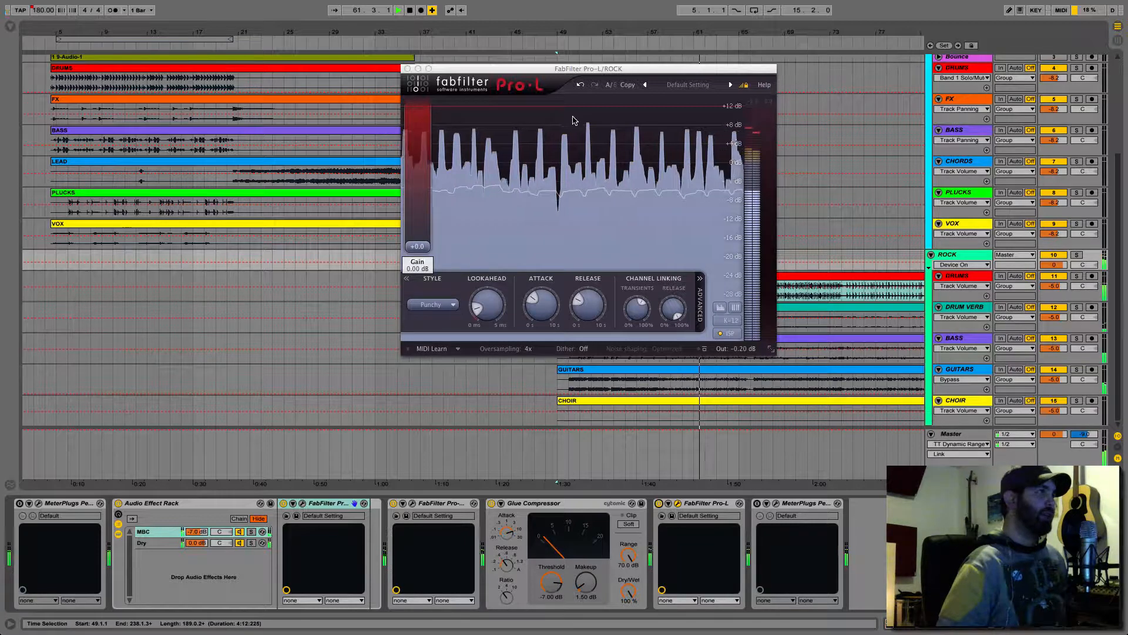
# Raise the ROCK group's Pro-L gain to 9 dB while the section plays, and stop playback.
pyautogui.moveTo(414, 250); pyautogui.dragTo(419, 203)
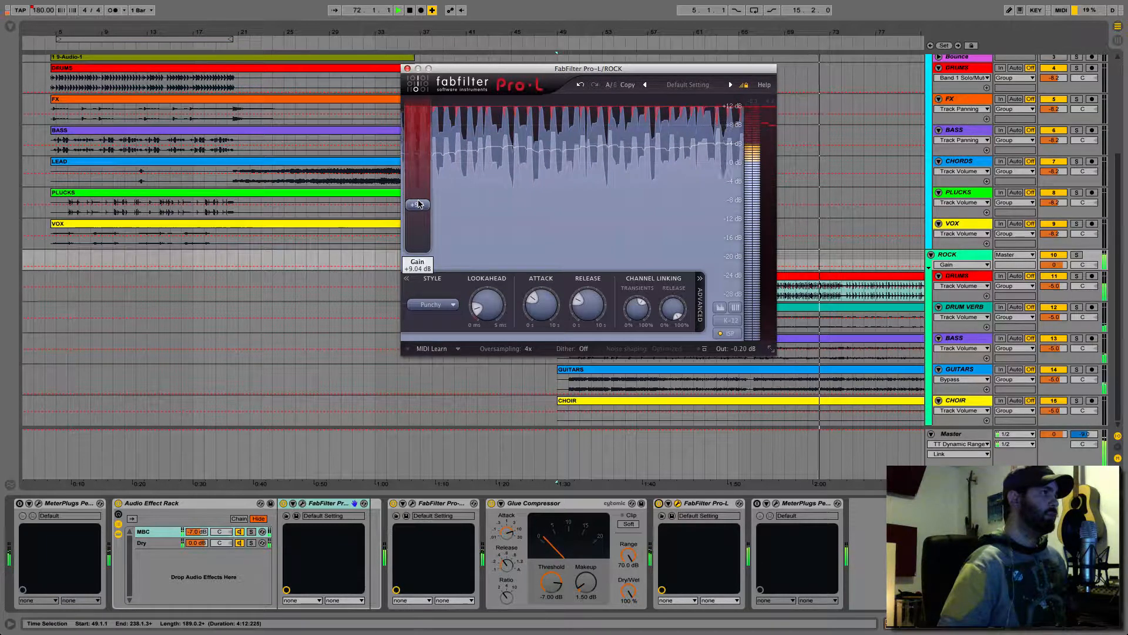
pyautogui.doubleClick(417, 265)
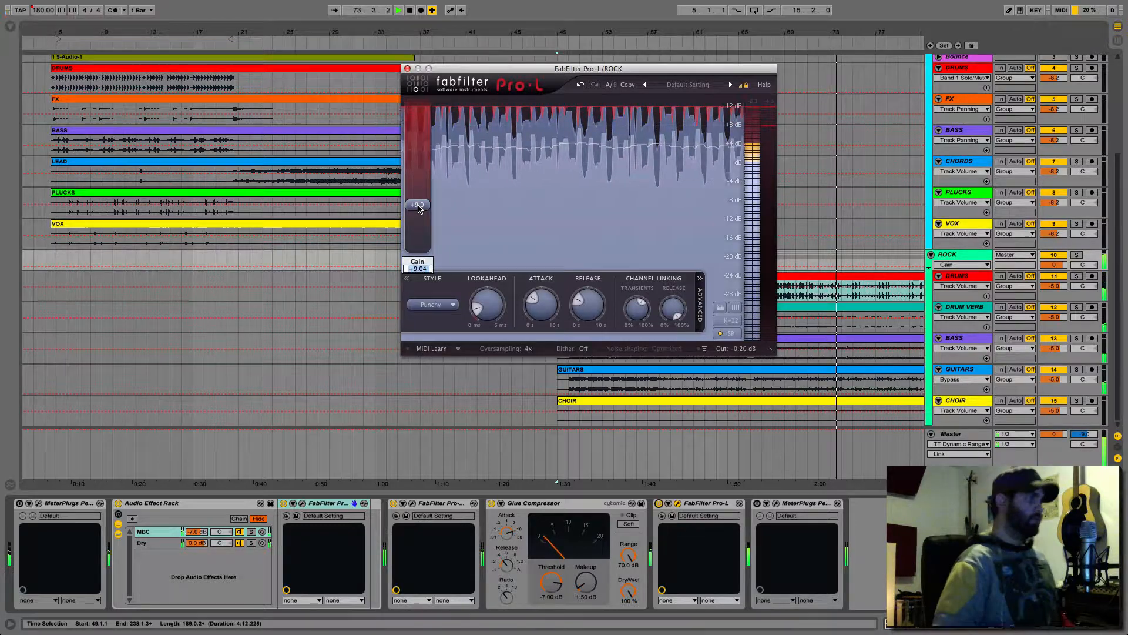
pyautogui.write('9')
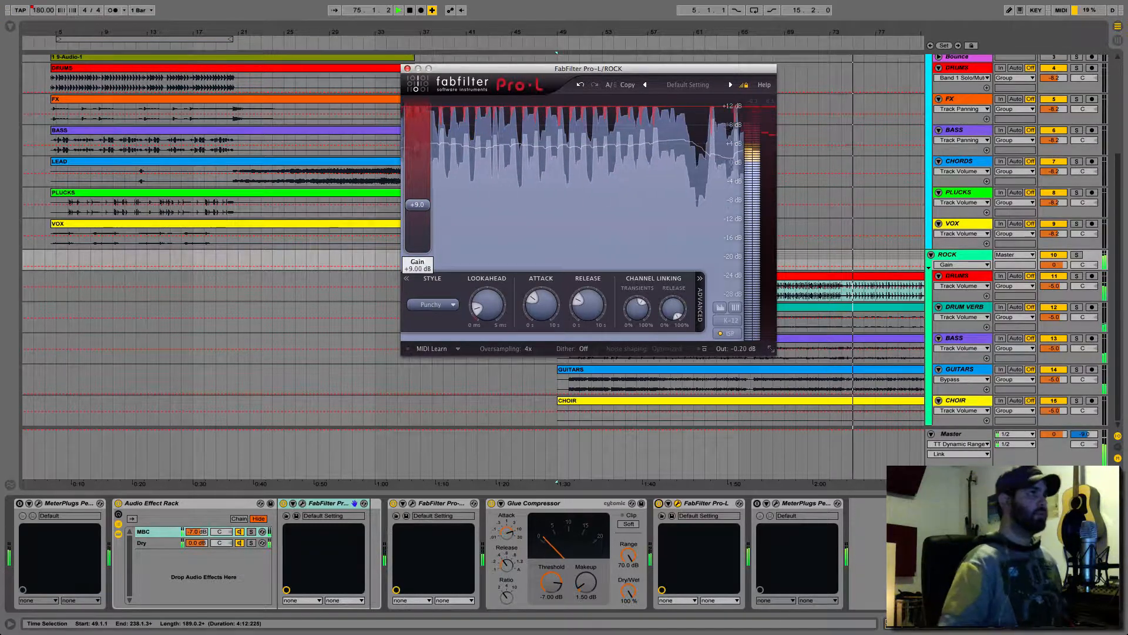
pyautogui.press('Return')
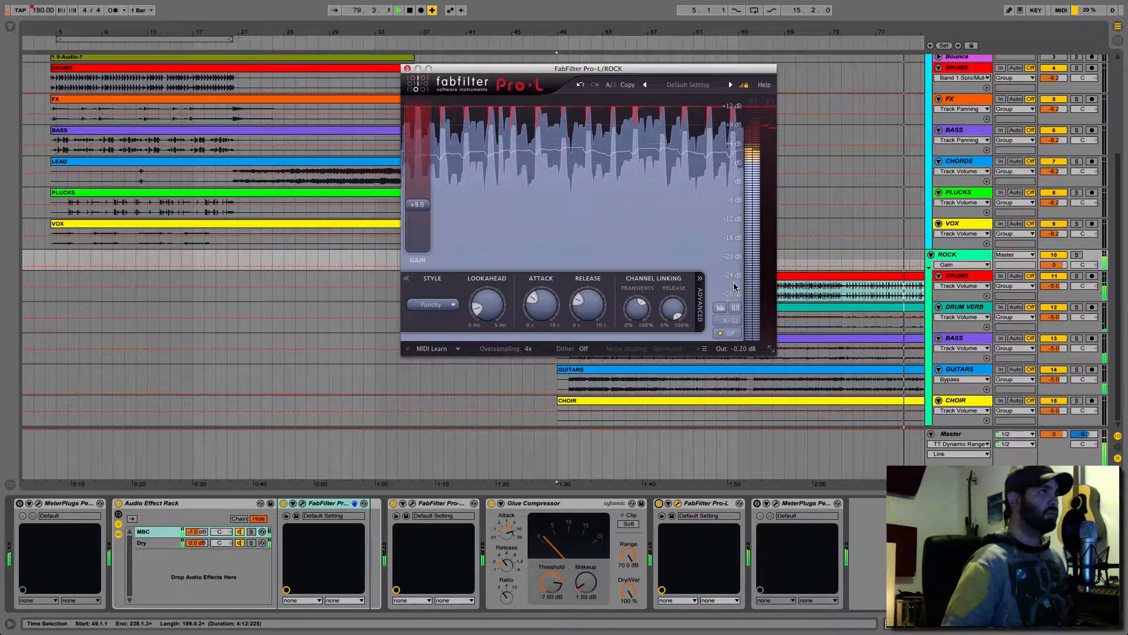
pyautogui.press('space')
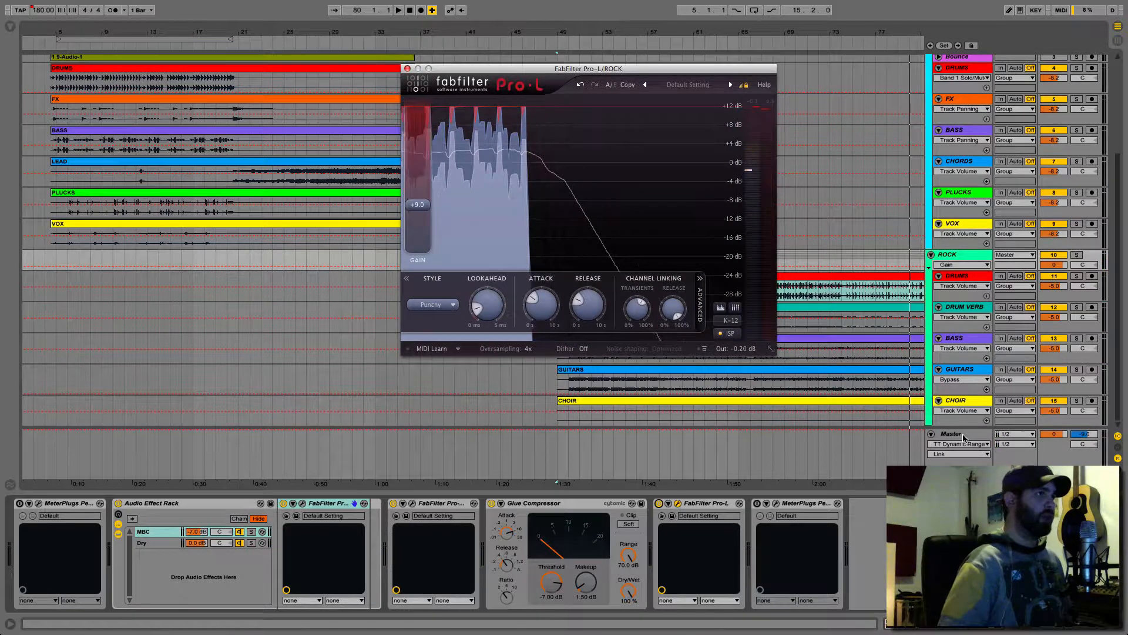
# Play the ROCK section with the Master's TT Dynamic Range Meter open, stop, and close the meter and Pro-L.
pyautogui.click(623, 452)
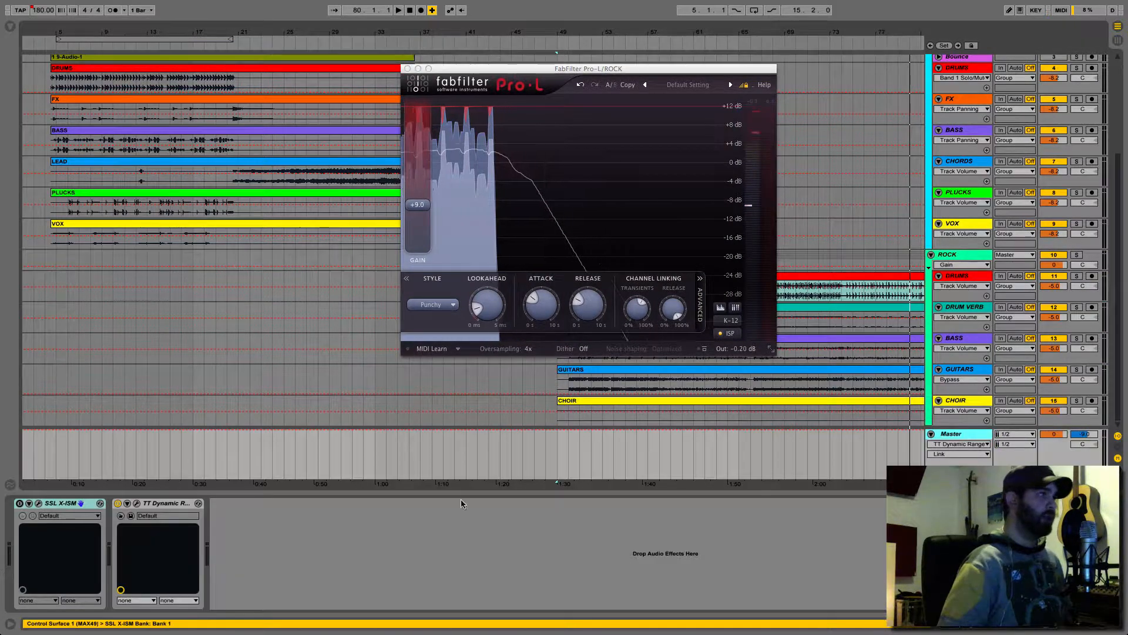
pyautogui.click(136, 503)
pyautogui.press('space')
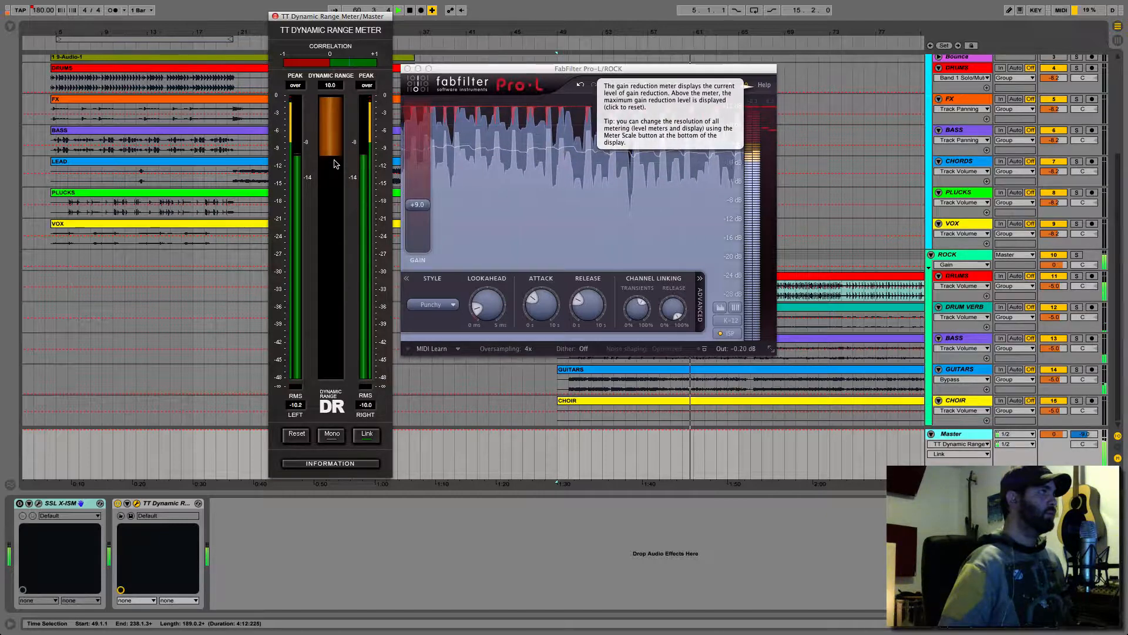
pyautogui.press('space')
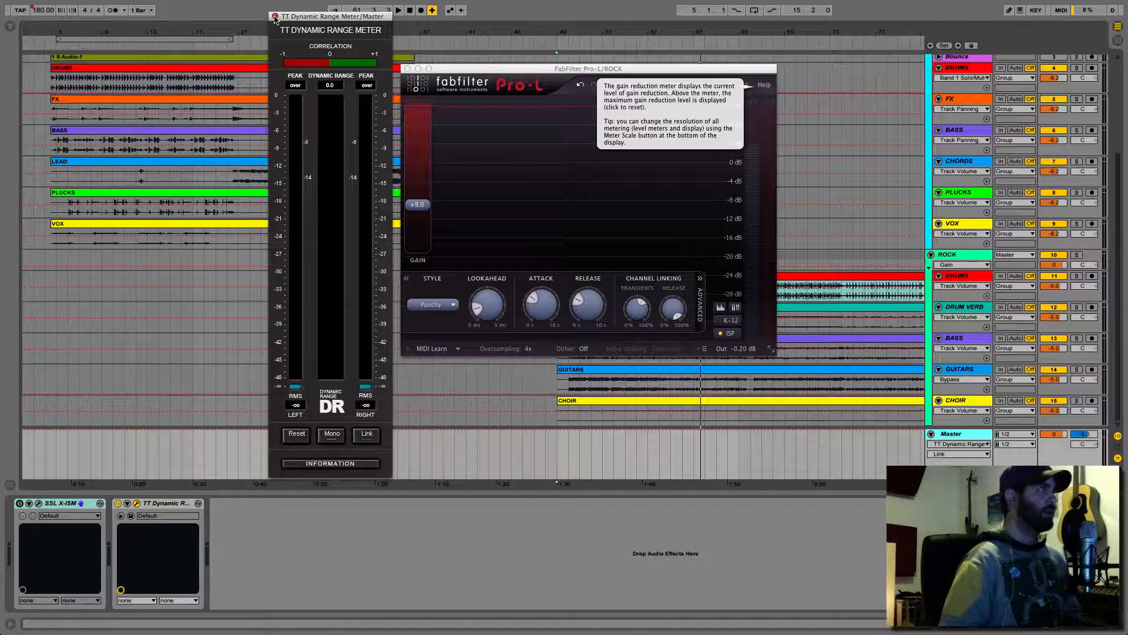
pyautogui.click(275, 18)
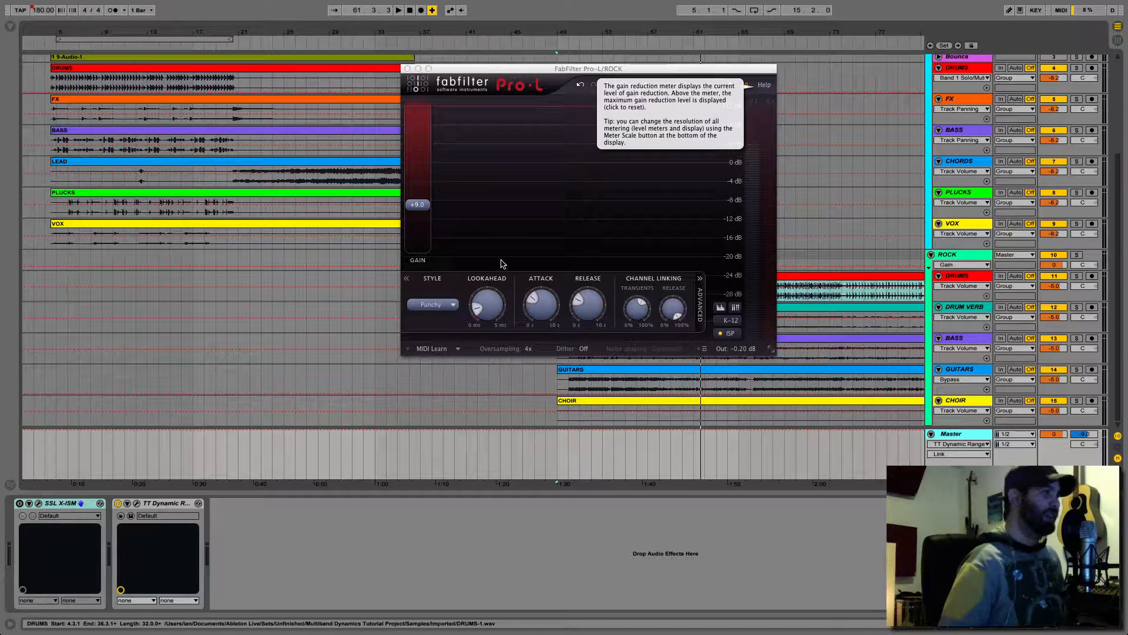
pyautogui.click(408, 69)
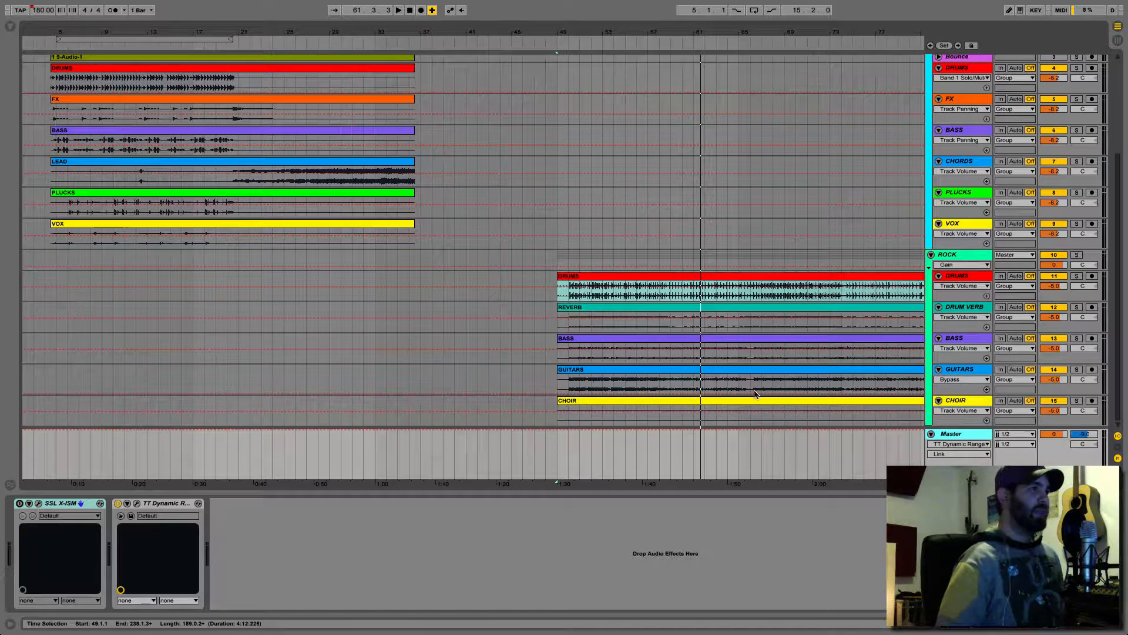
# Activate both MeterPlugs Perception devices, at the start and end of the ROCK group's effect chain.
pyautogui.hscroll(10, 755, 393)
pyautogui.hscroll(3, 755, 394)
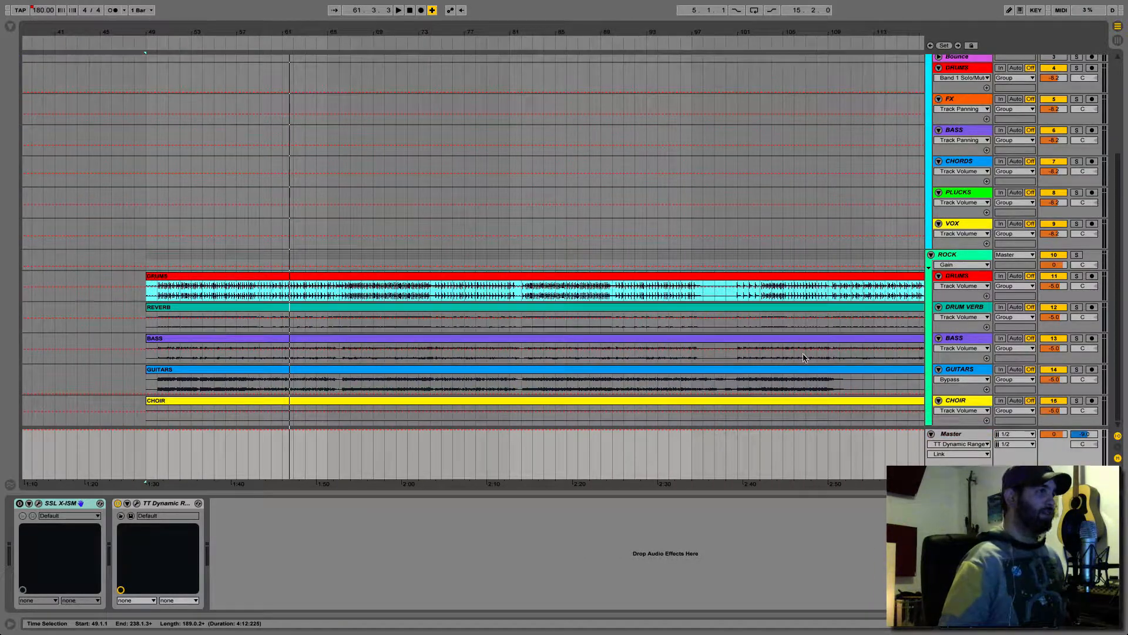
pyautogui.click(966, 257)
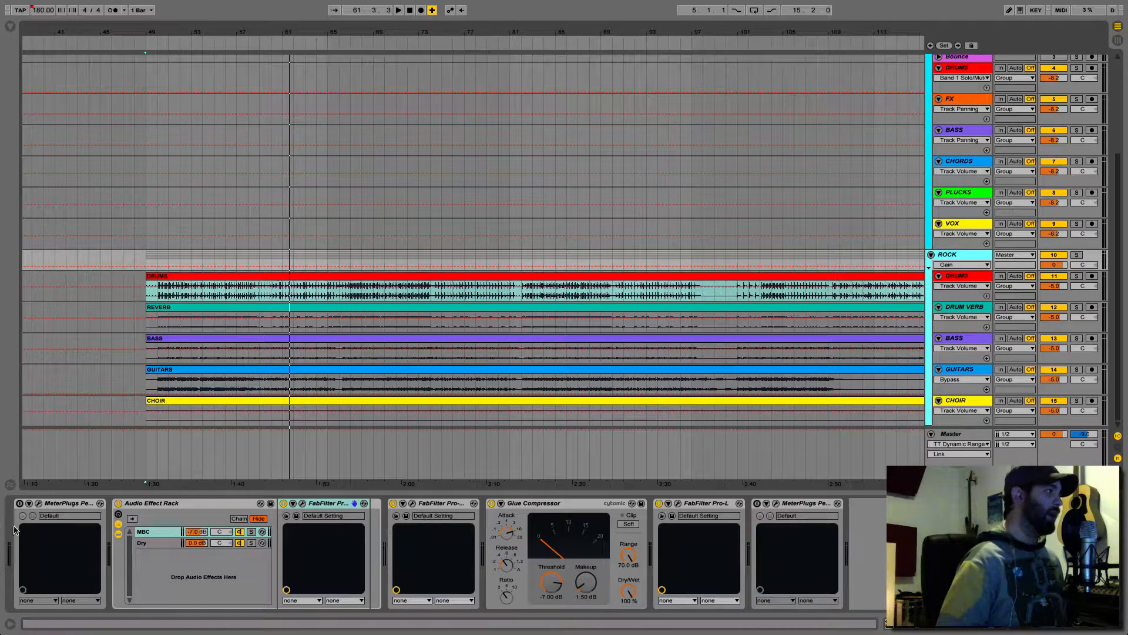
pyautogui.click(20, 503)
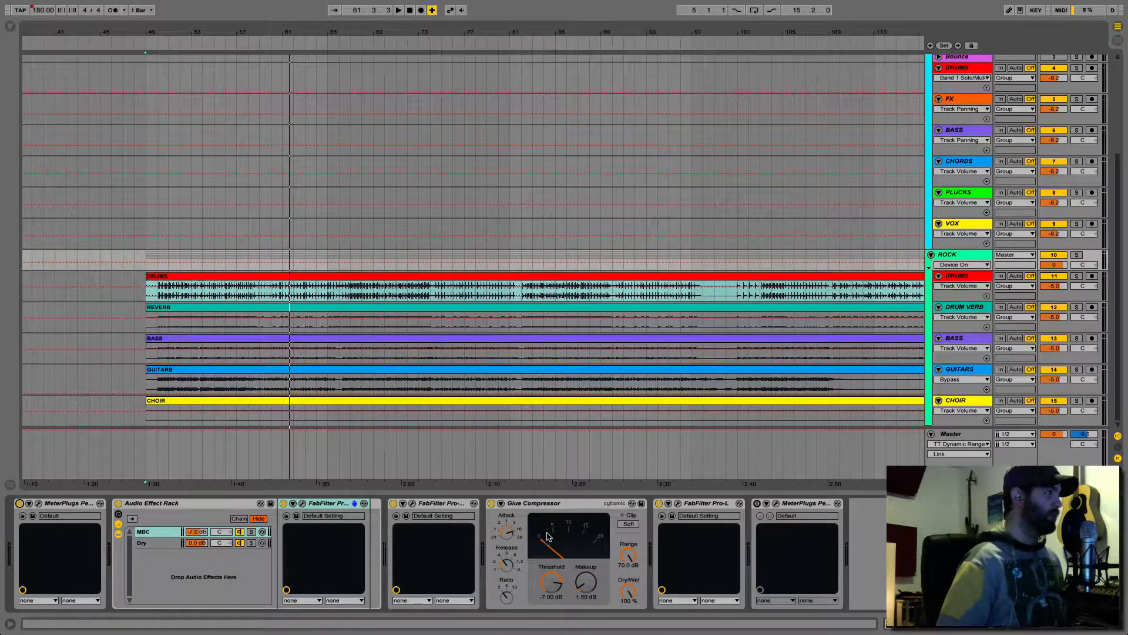
pyautogui.click(757, 504)
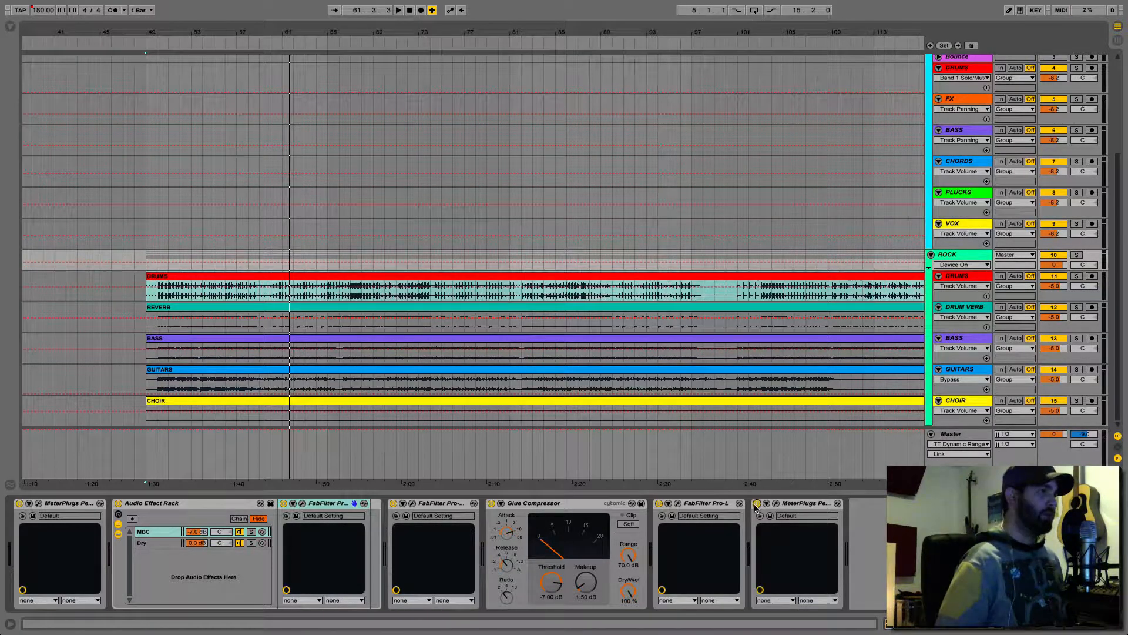
# Open the Perception Controller and move it clear of the tracks, and view the Perception Source window before closing it.
pyautogui.click(777, 503)
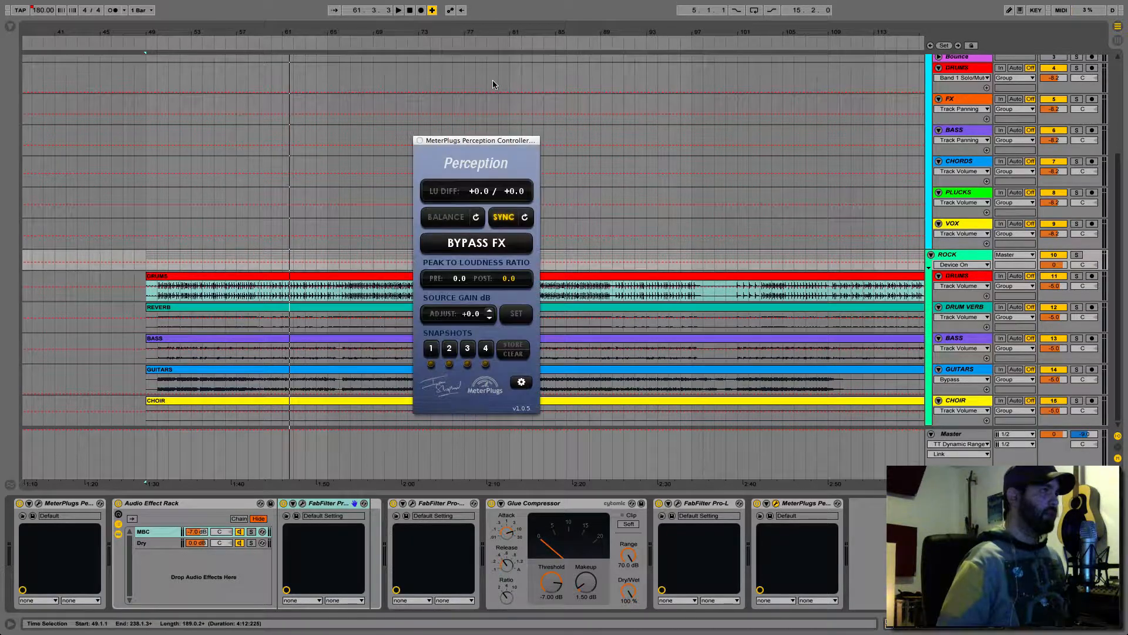
pyautogui.moveTo(464, 141); pyautogui.dragTo(479, 75)
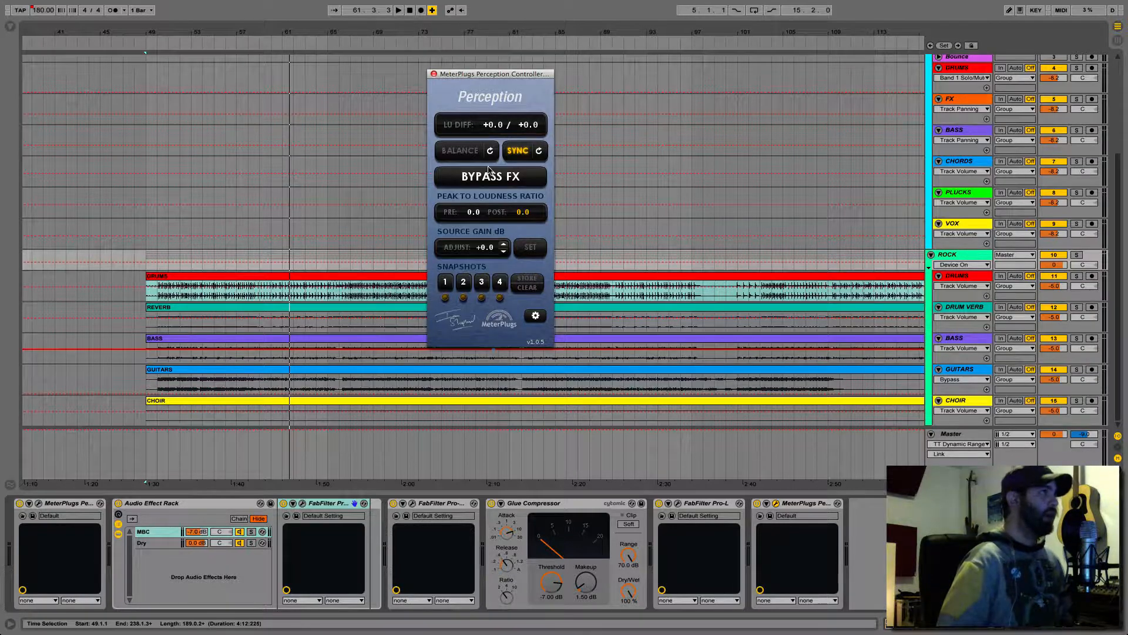
pyautogui.click(37, 504)
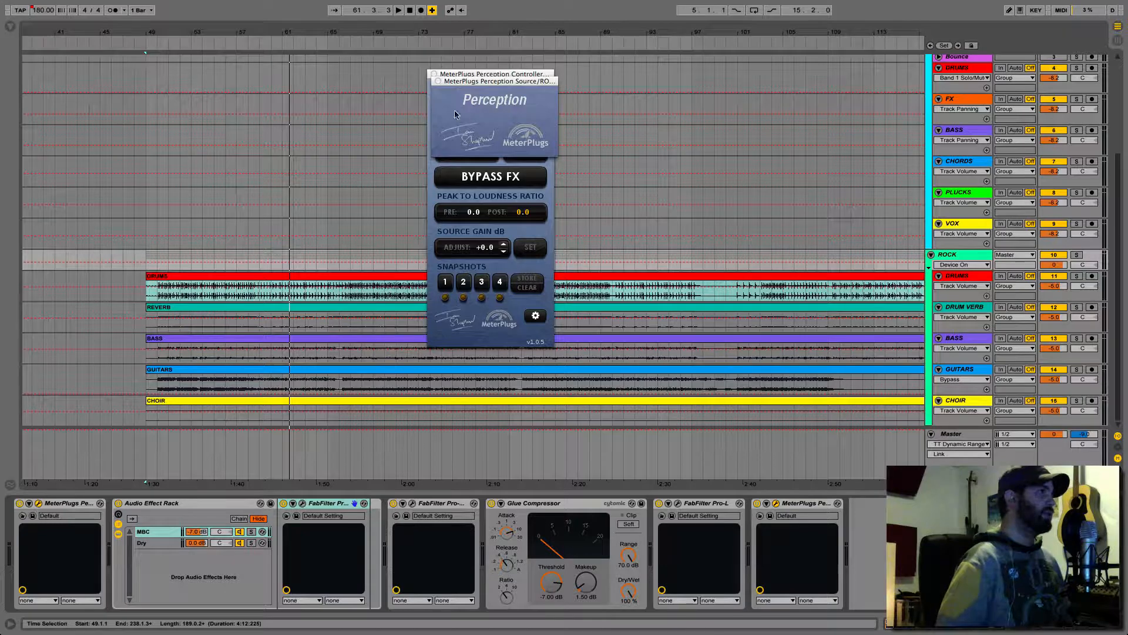
pyautogui.moveTo(526, 80); pyautogui.dragTo(257, 112)
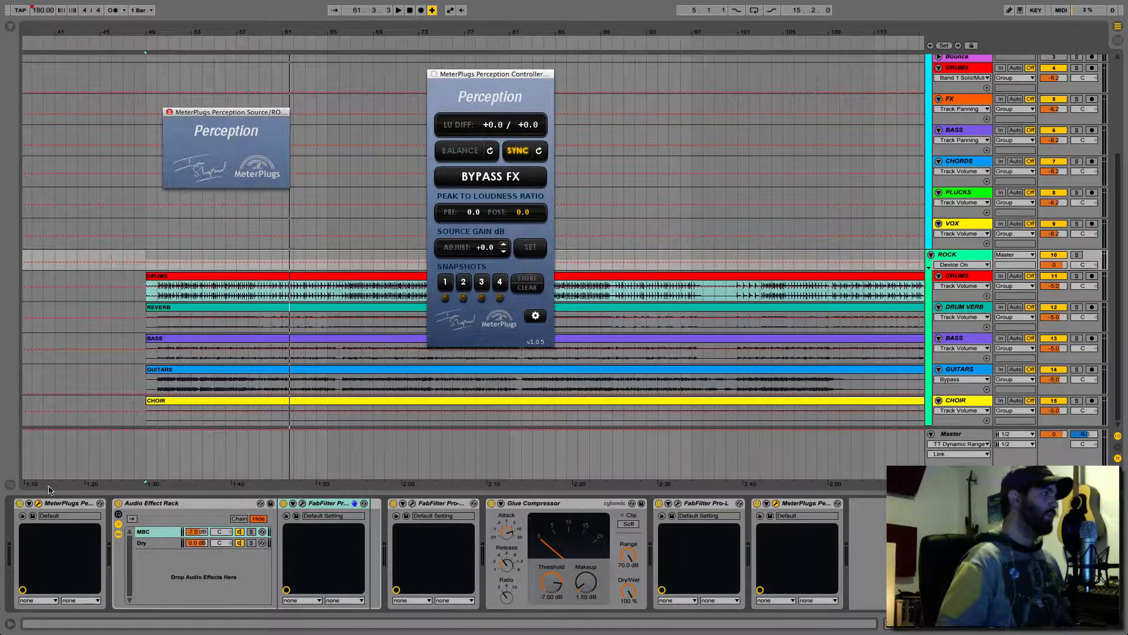
pyautogui.click(38, 504)
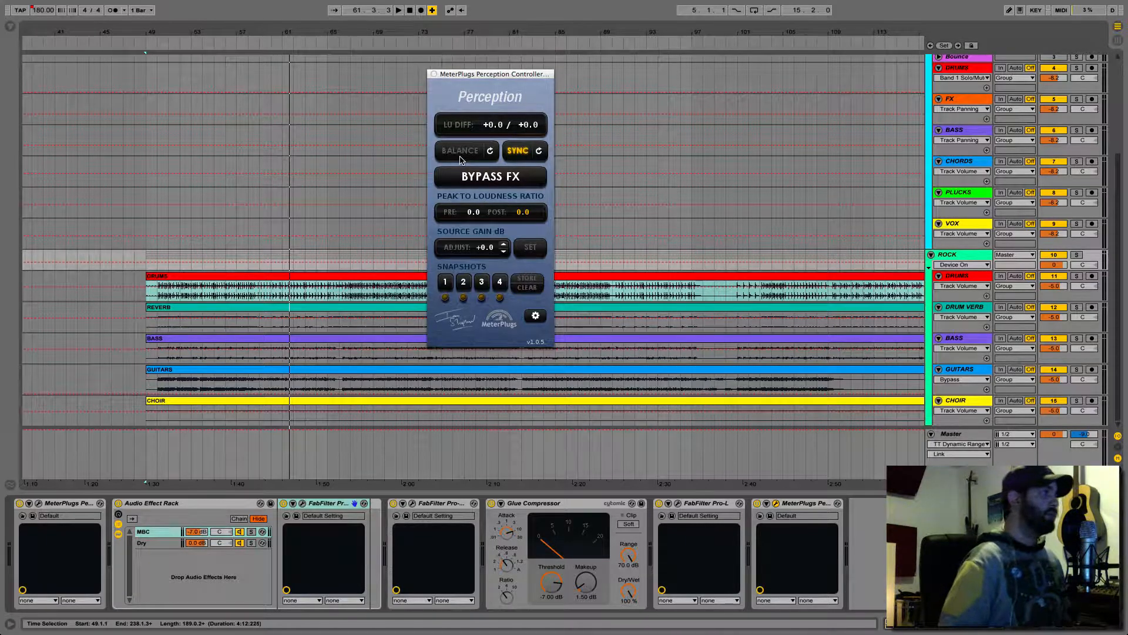
# Play the ROCK section, balance its loudness in the Perception Controller, bypass the effects, and move the controller window higher.
pyautogui.press('space')
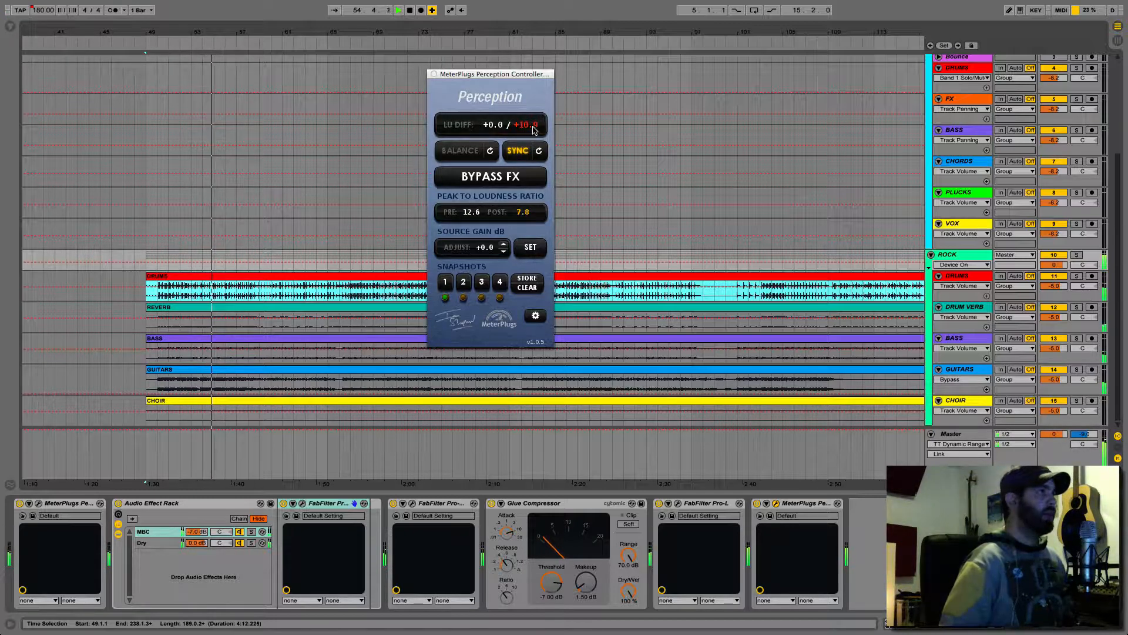
pyautogui.click(459, 154)
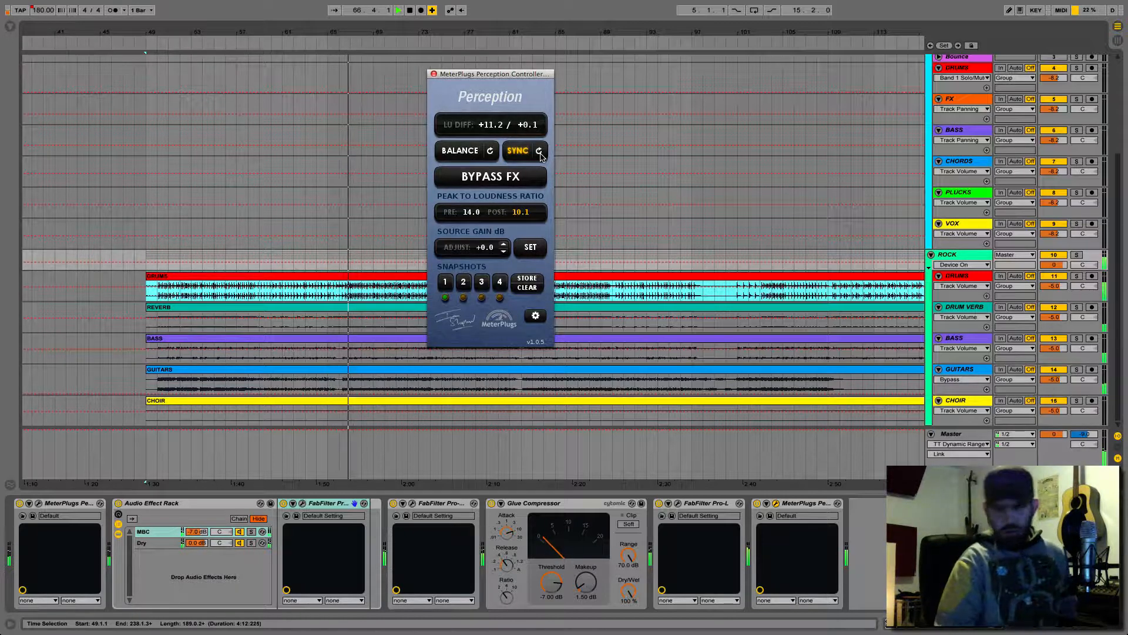
pyautogui.click(490, 178)
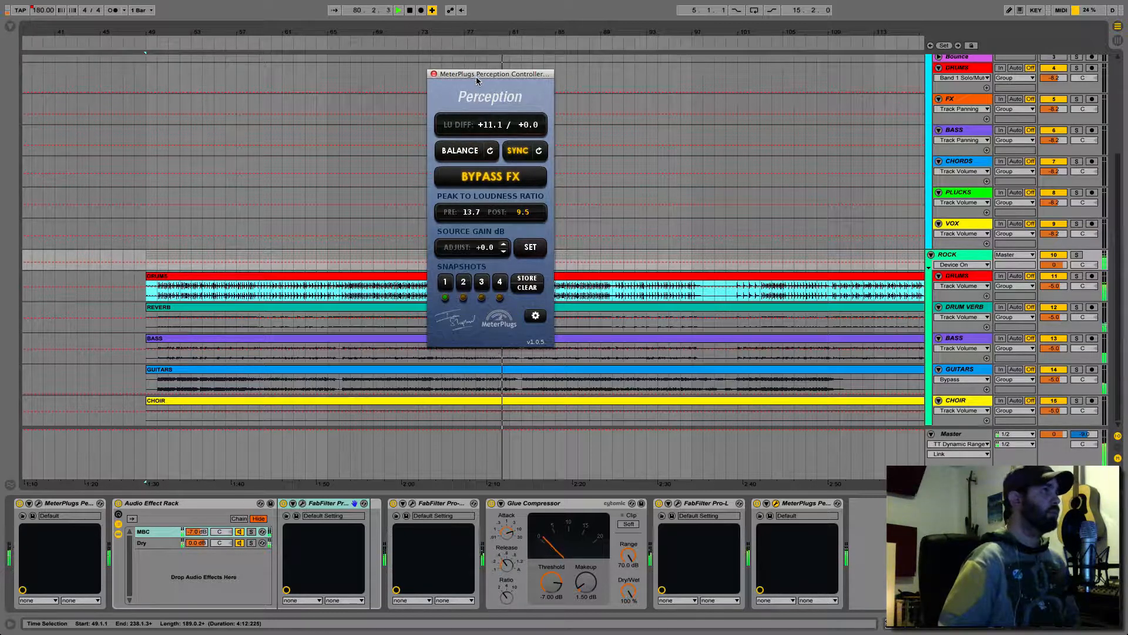
pyautogui.moveTo(477, 73); pyautogui.dragTo(509, 24)
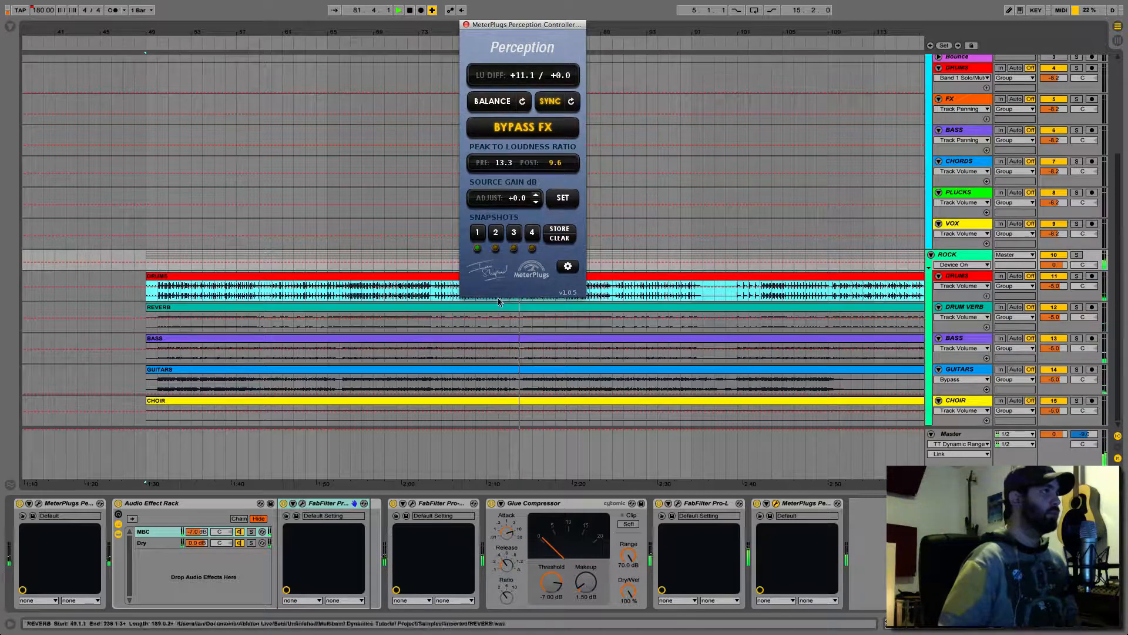
# Compare the ROCK mix with and without effects by toggling Bypass FX, moving playback to about bar 116 in between.
pyautogui.click(530, 128)
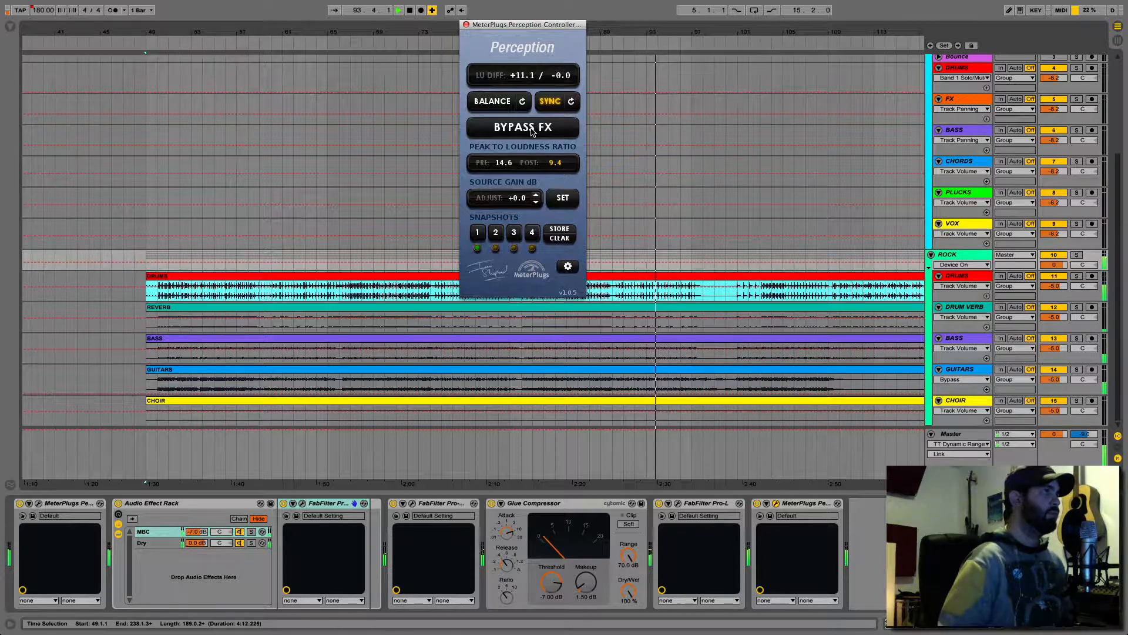
pyautogui.click(531, 129)
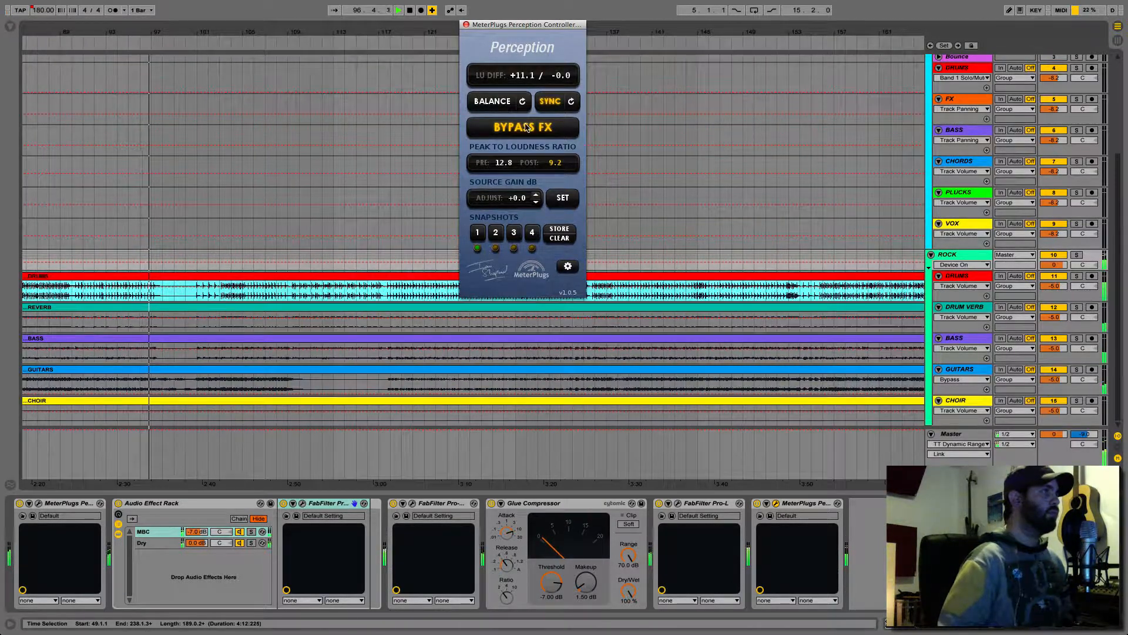
pyautogui.click(373, 41)
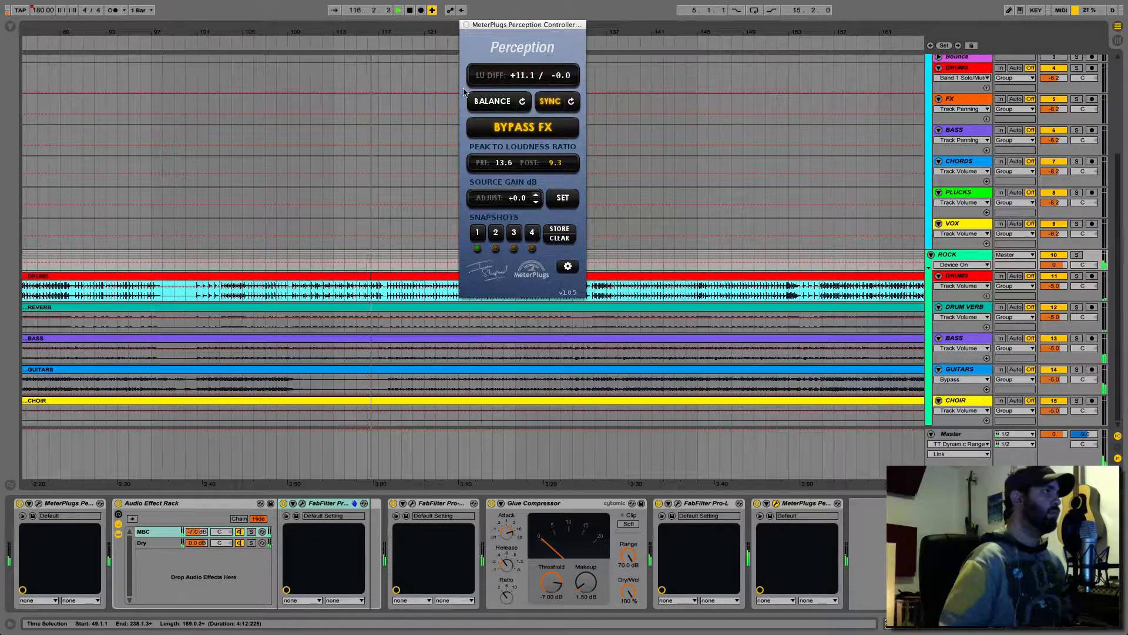
pyautogui.click(503, 128)
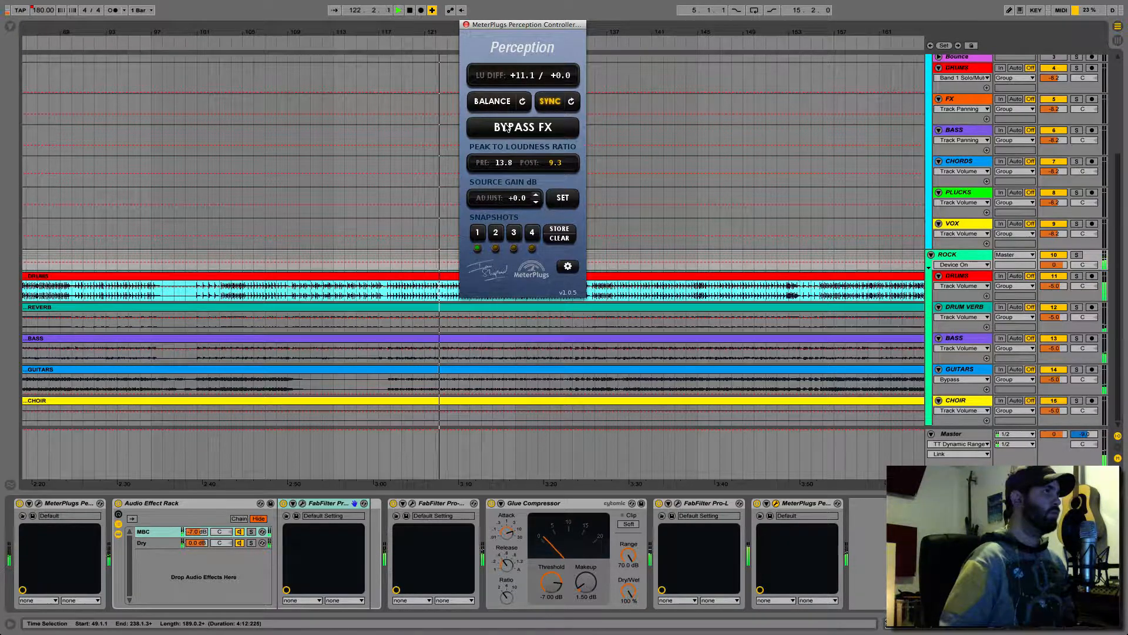
pyautogui.click(507, 128)
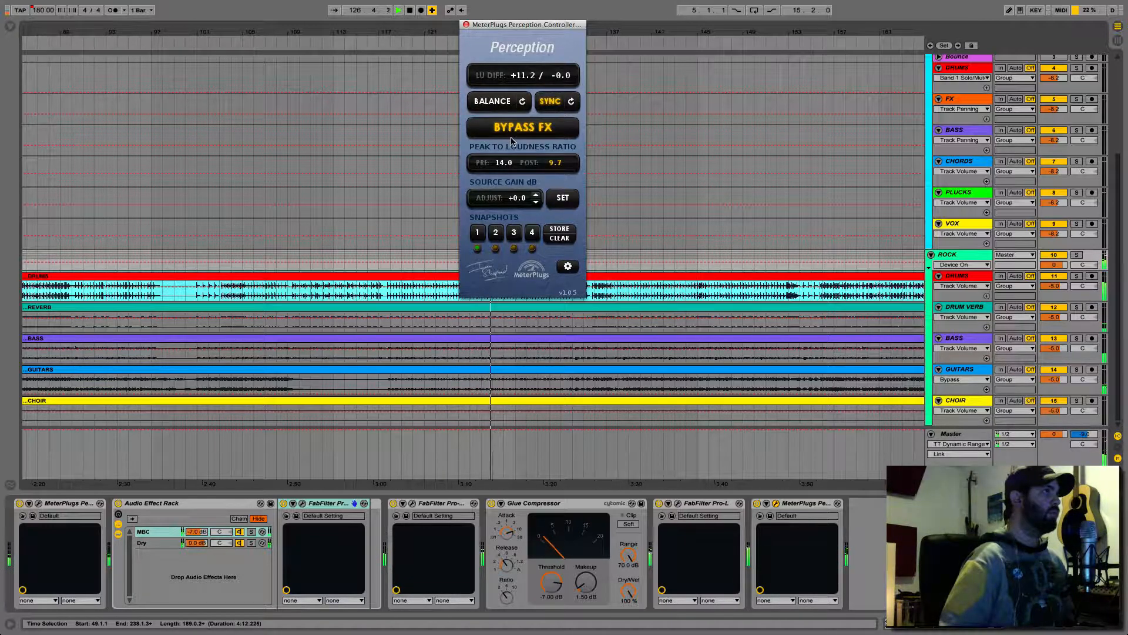
pyautogui.click(510, 131)
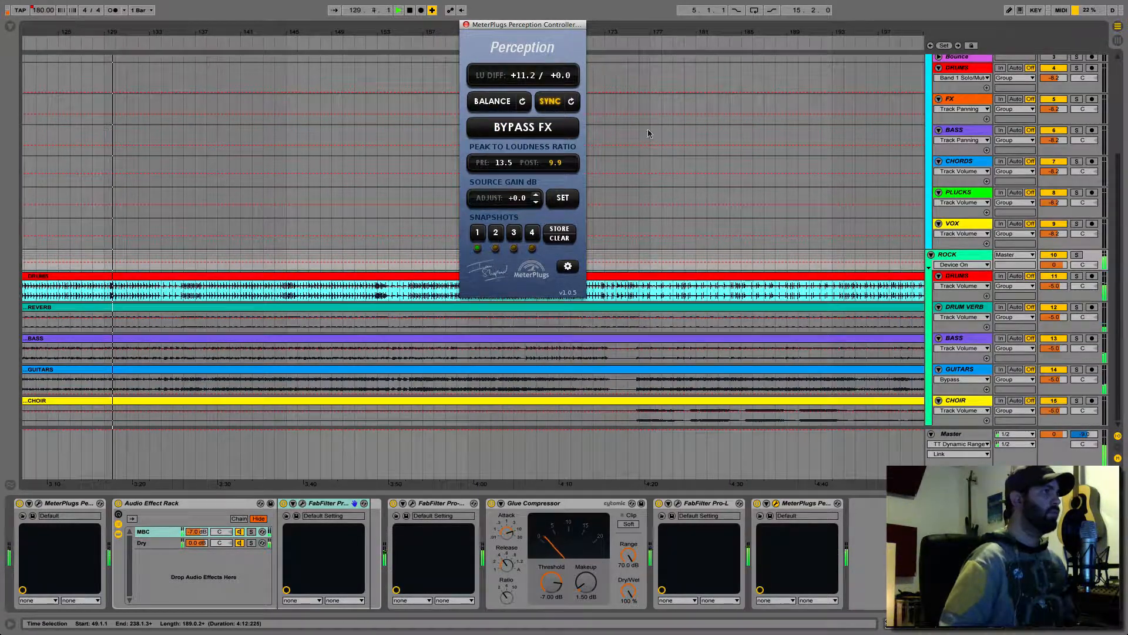
# Jump to about bar 174, toggle Bypass FX to compare the choir section, stop, close Perception and show the whole arrangement.
pyautogui.click(620, 41)
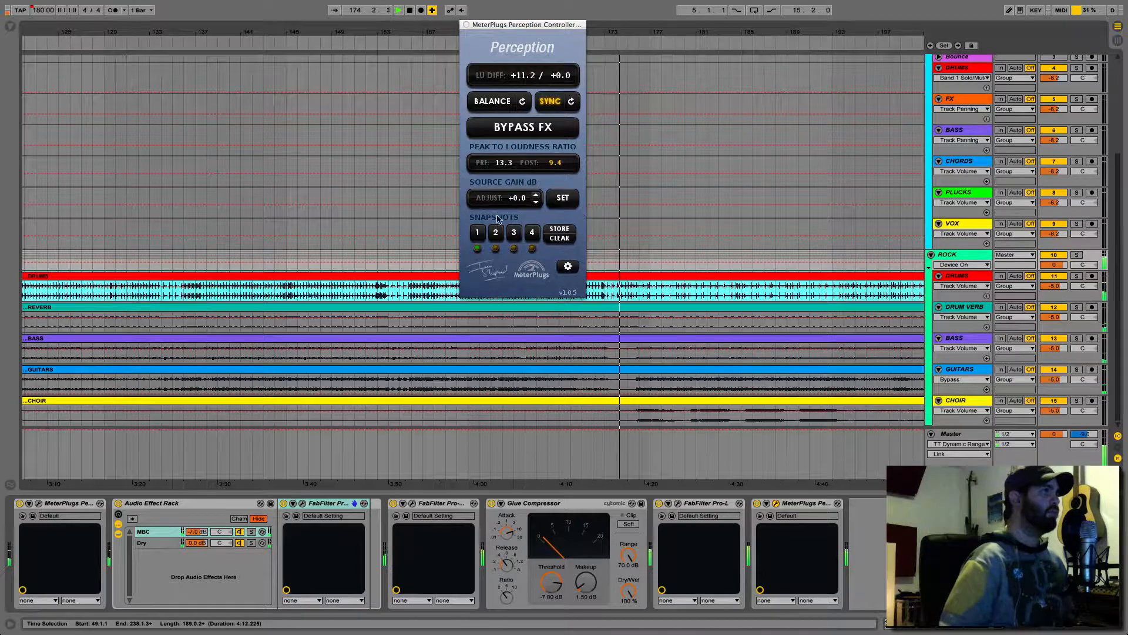
pyautogui.click(506, 129)
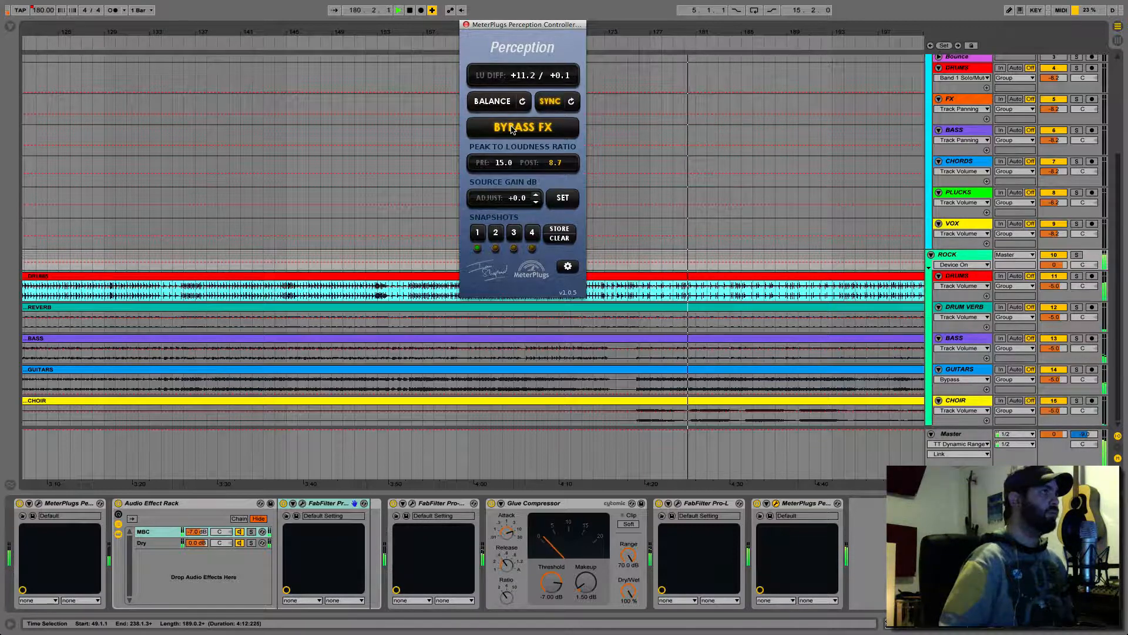
pyautogui.click(512, 130)
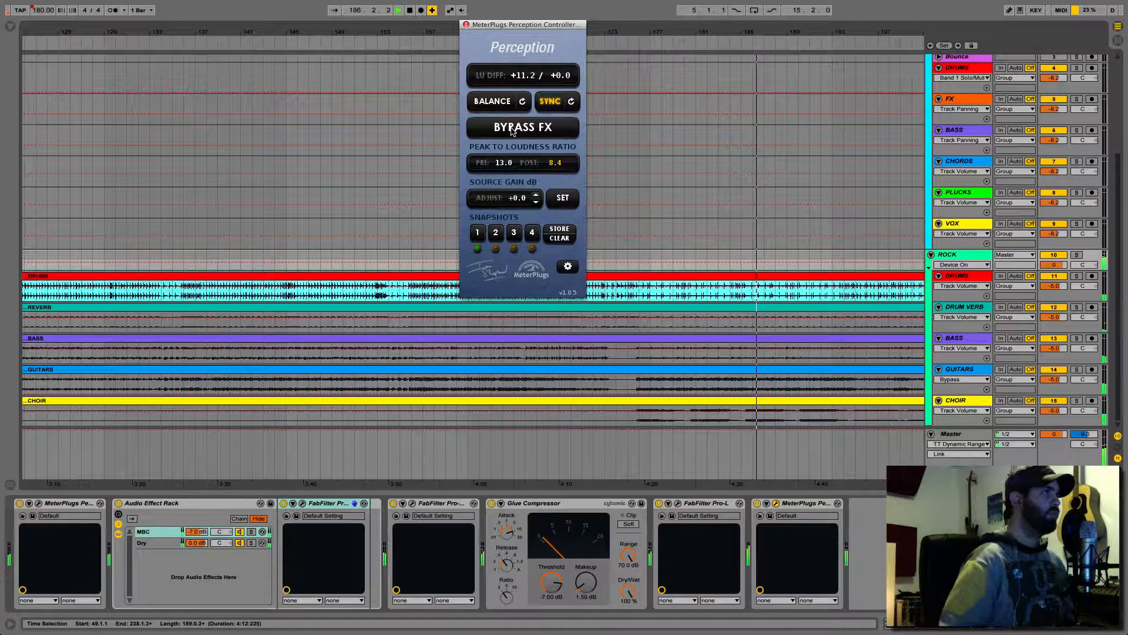
pyautogui.click(511, 130)
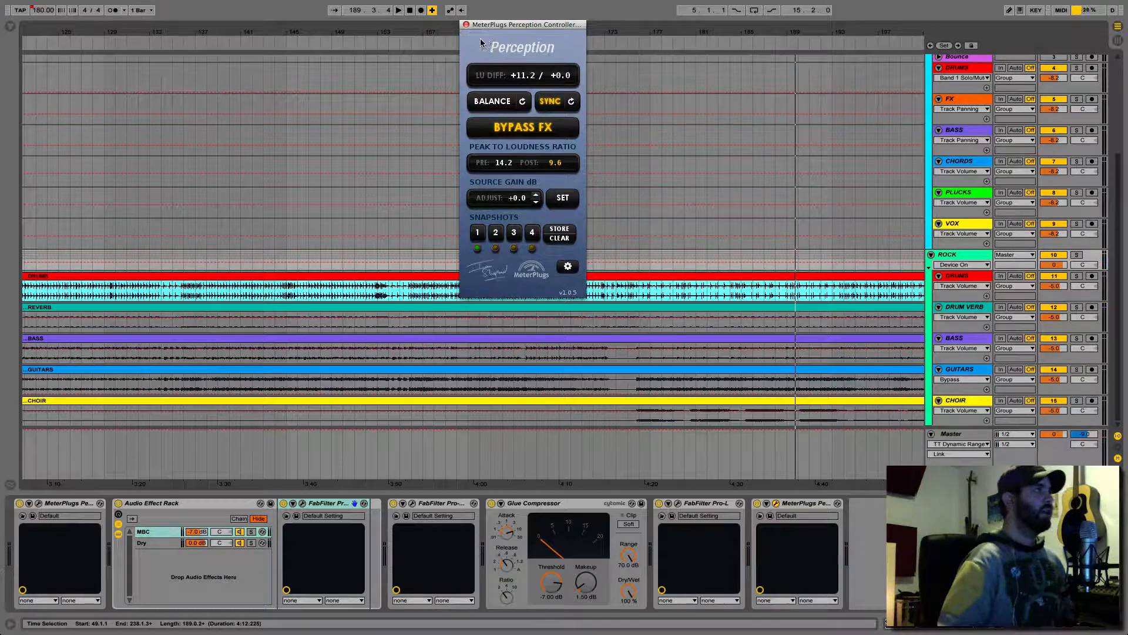
pyautogui.click(466, 25)
pyautogui.moveTo(491, 31); pyautogui.dragTo(619, 30)
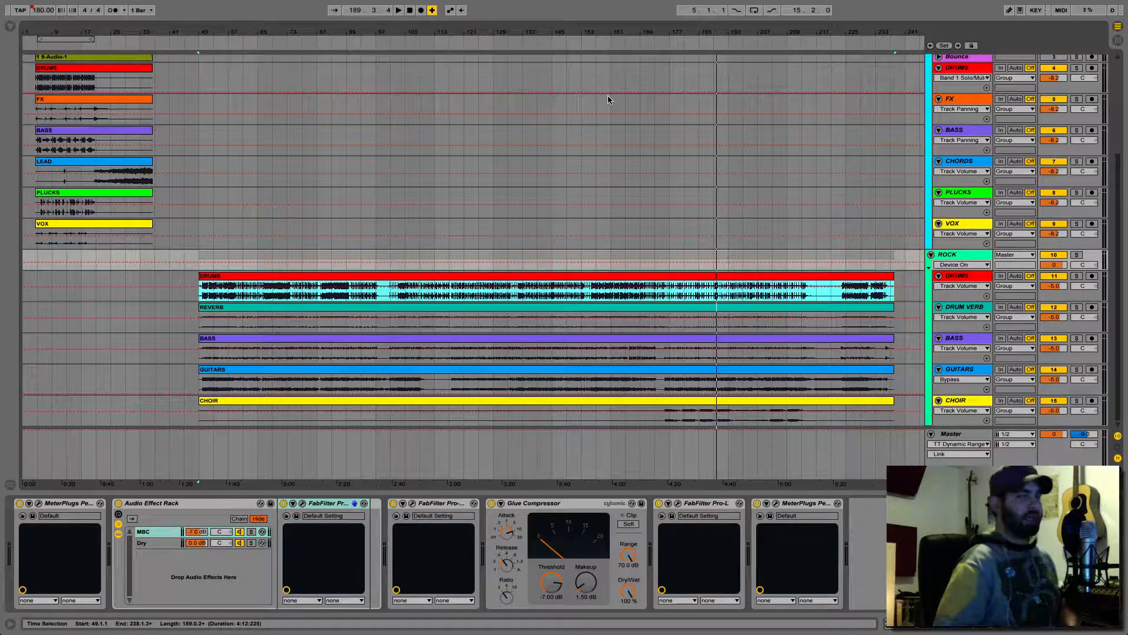